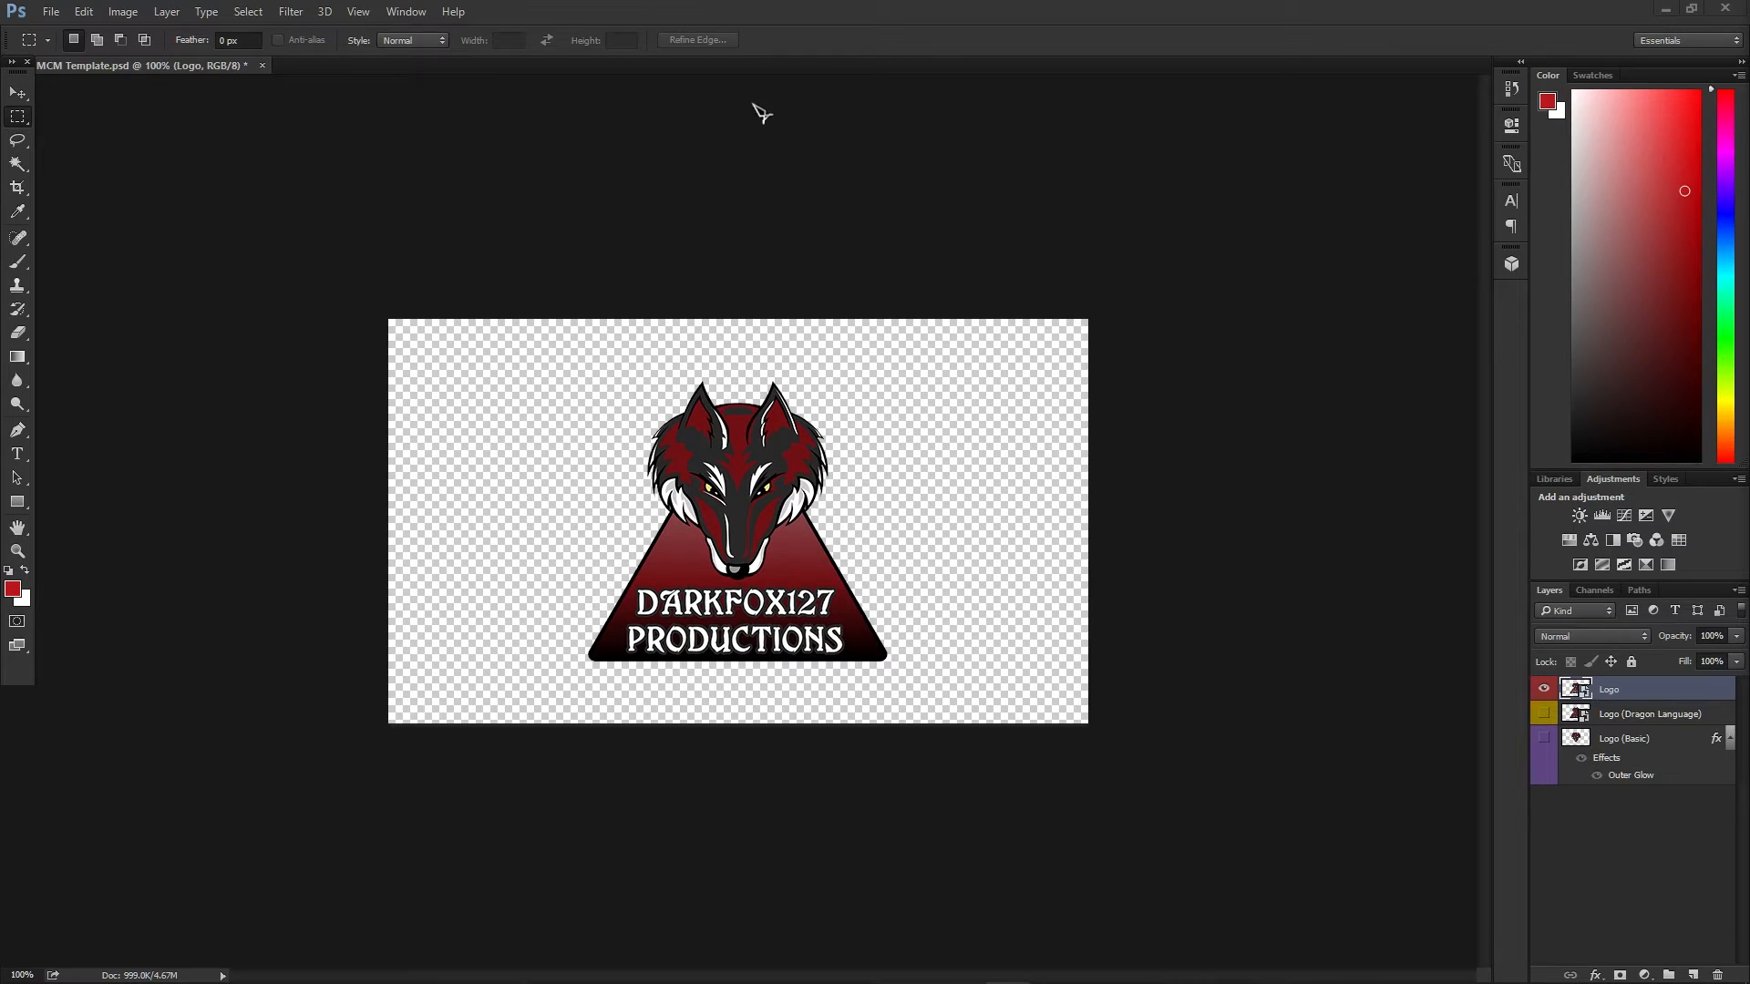
- Check the document's pixel width and height in the Image Size settings
click(124, 12)
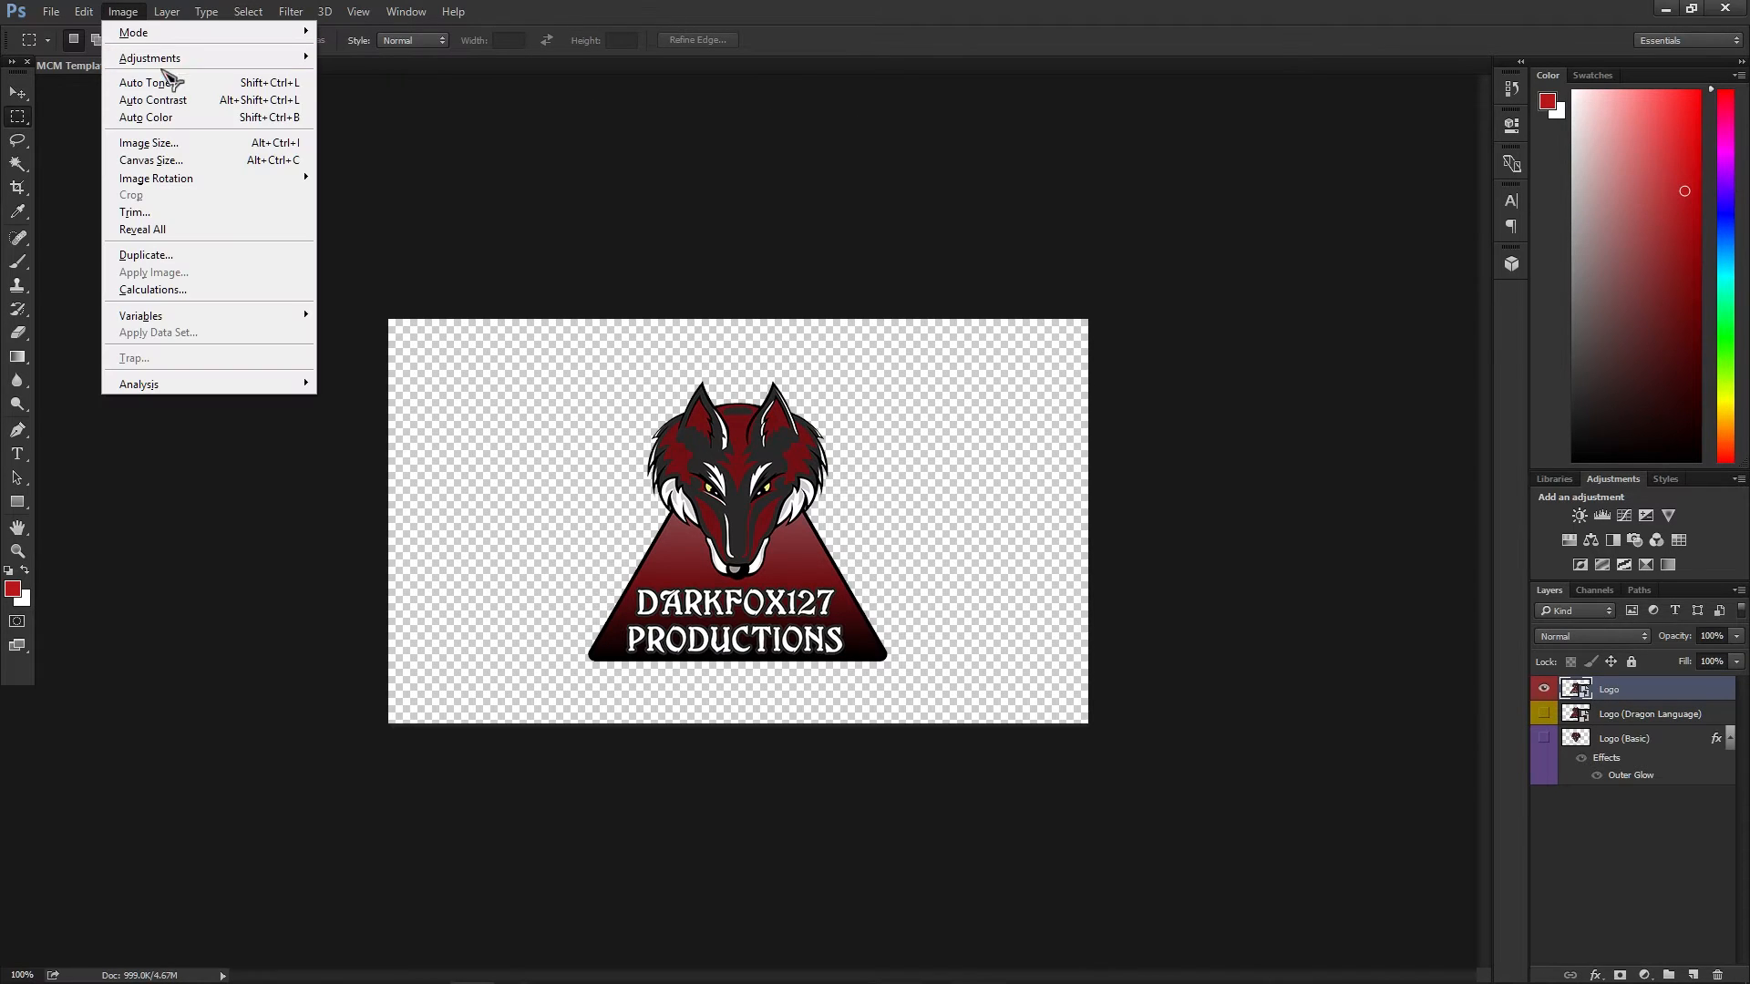
click(173, 143)
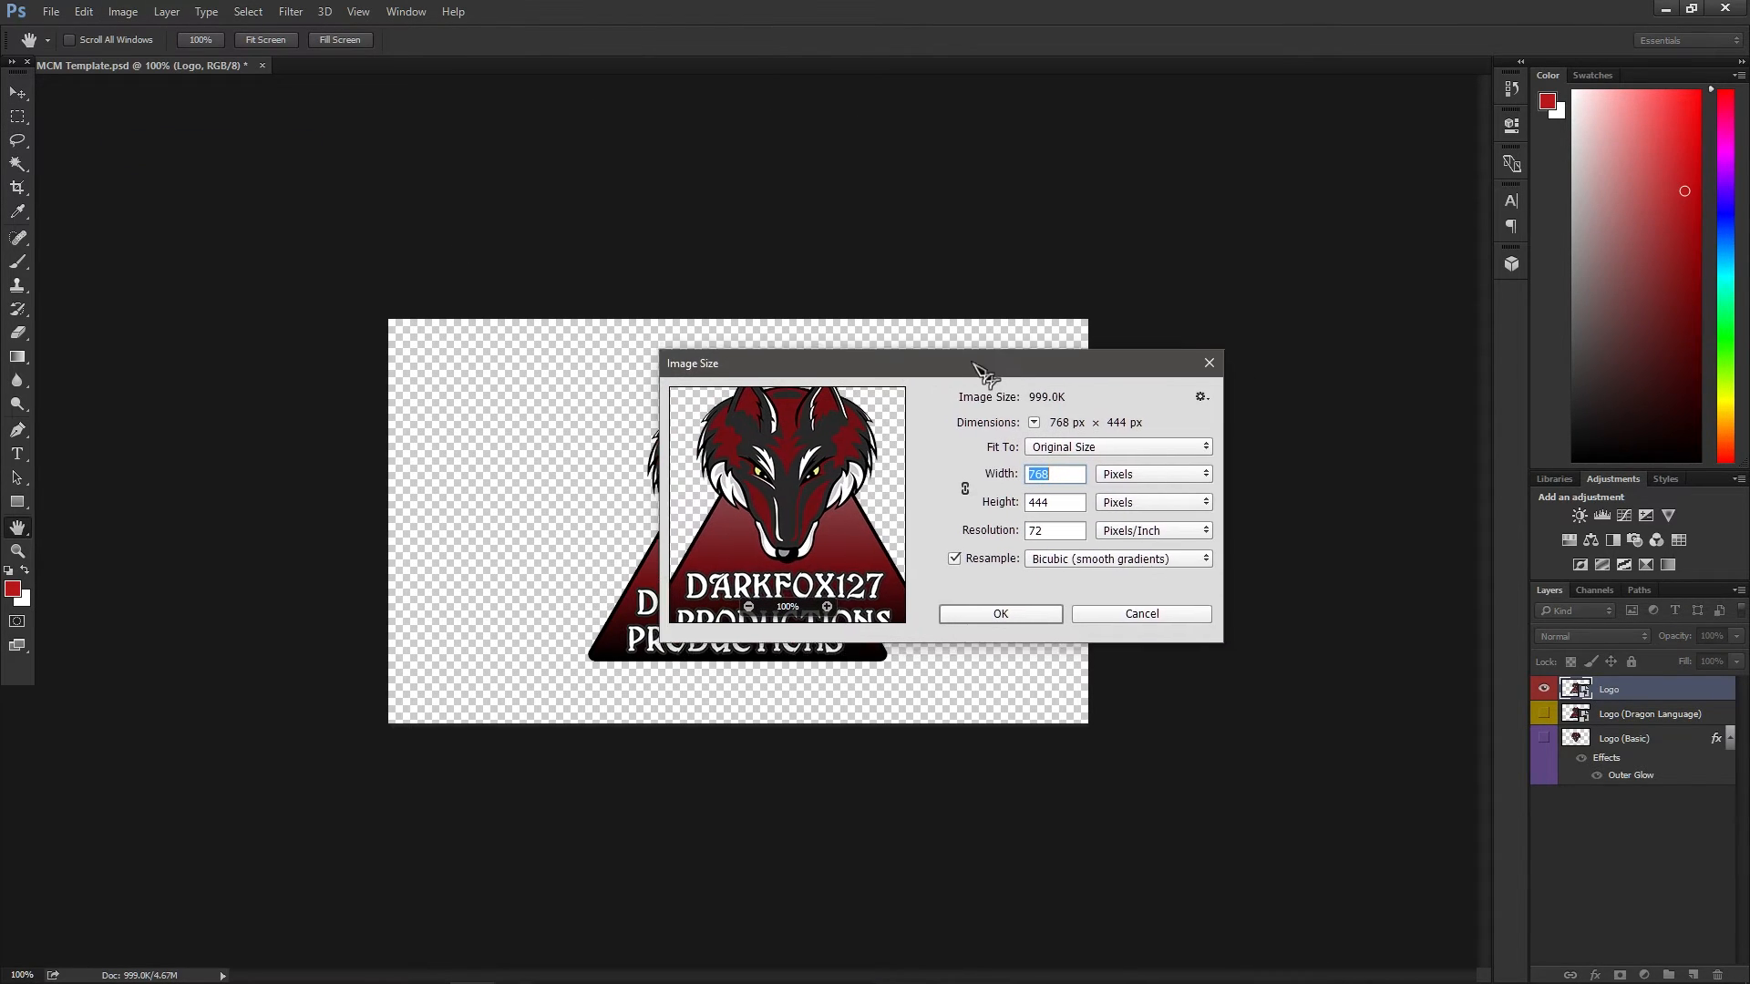
click(1031, 470)
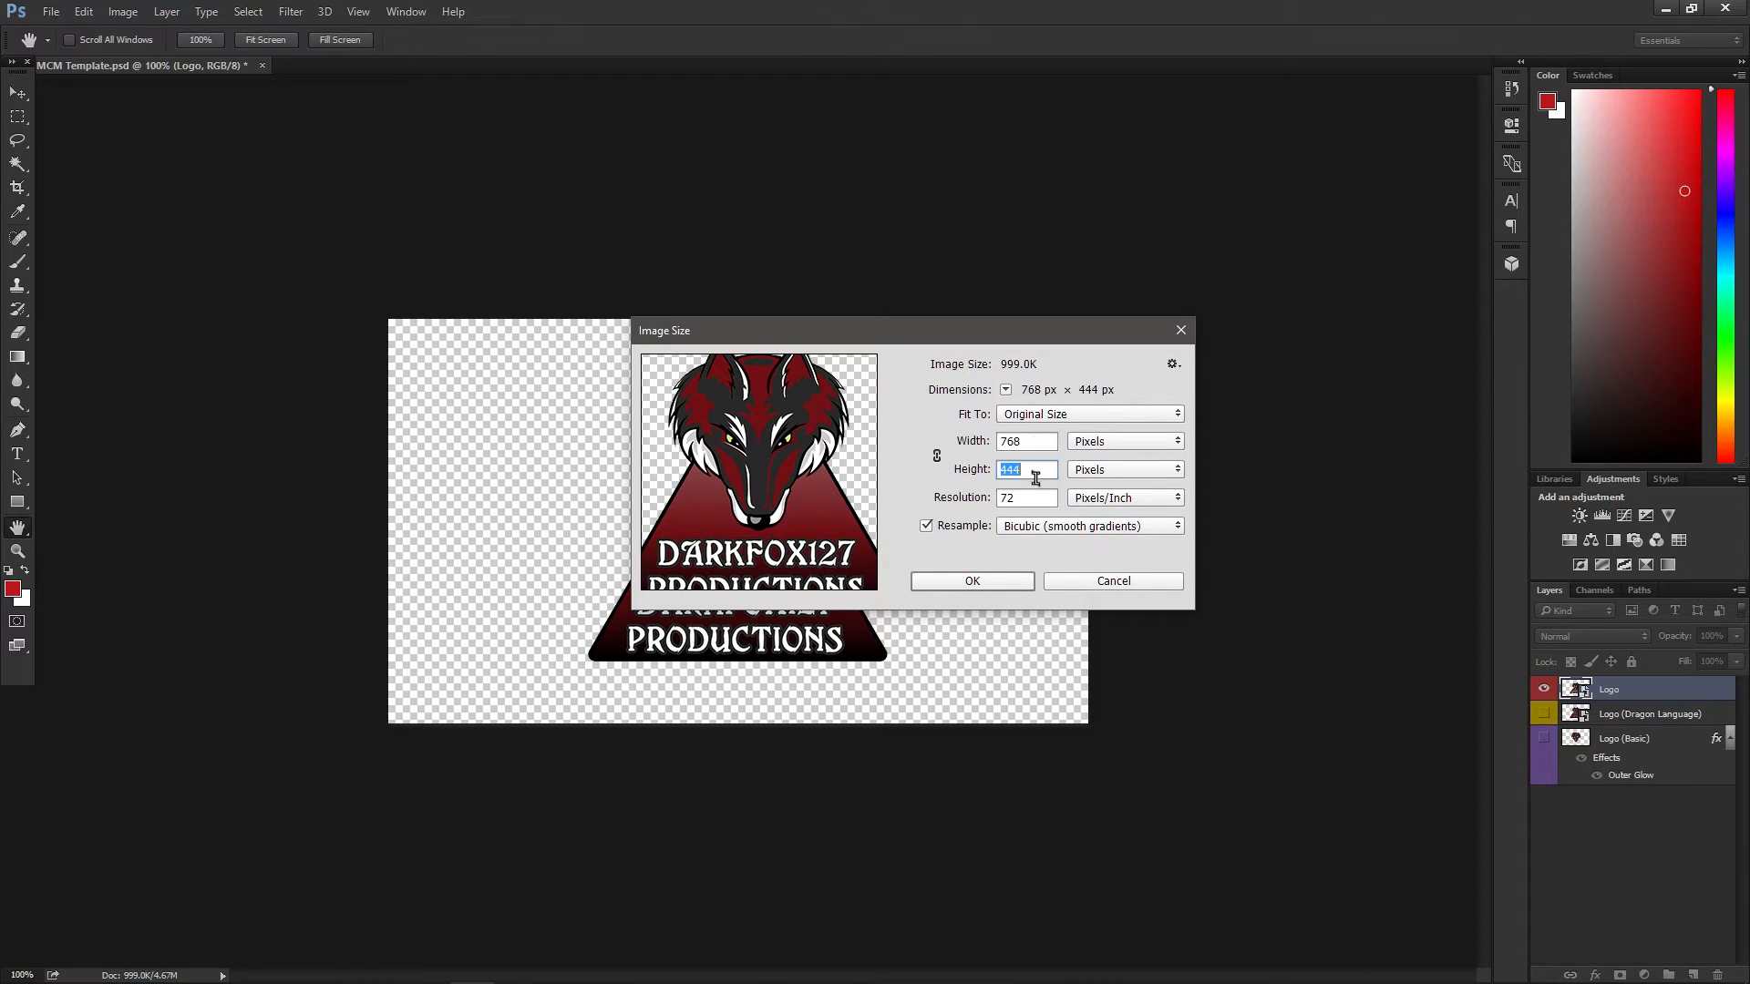
click(1032, 442)
click(1040, 466)
drag(1040, 468, 1000, 476)
click(1033, 473)
click(1036, 469)
click(1035, 443)
drag(1010, 331, 1082, 380)
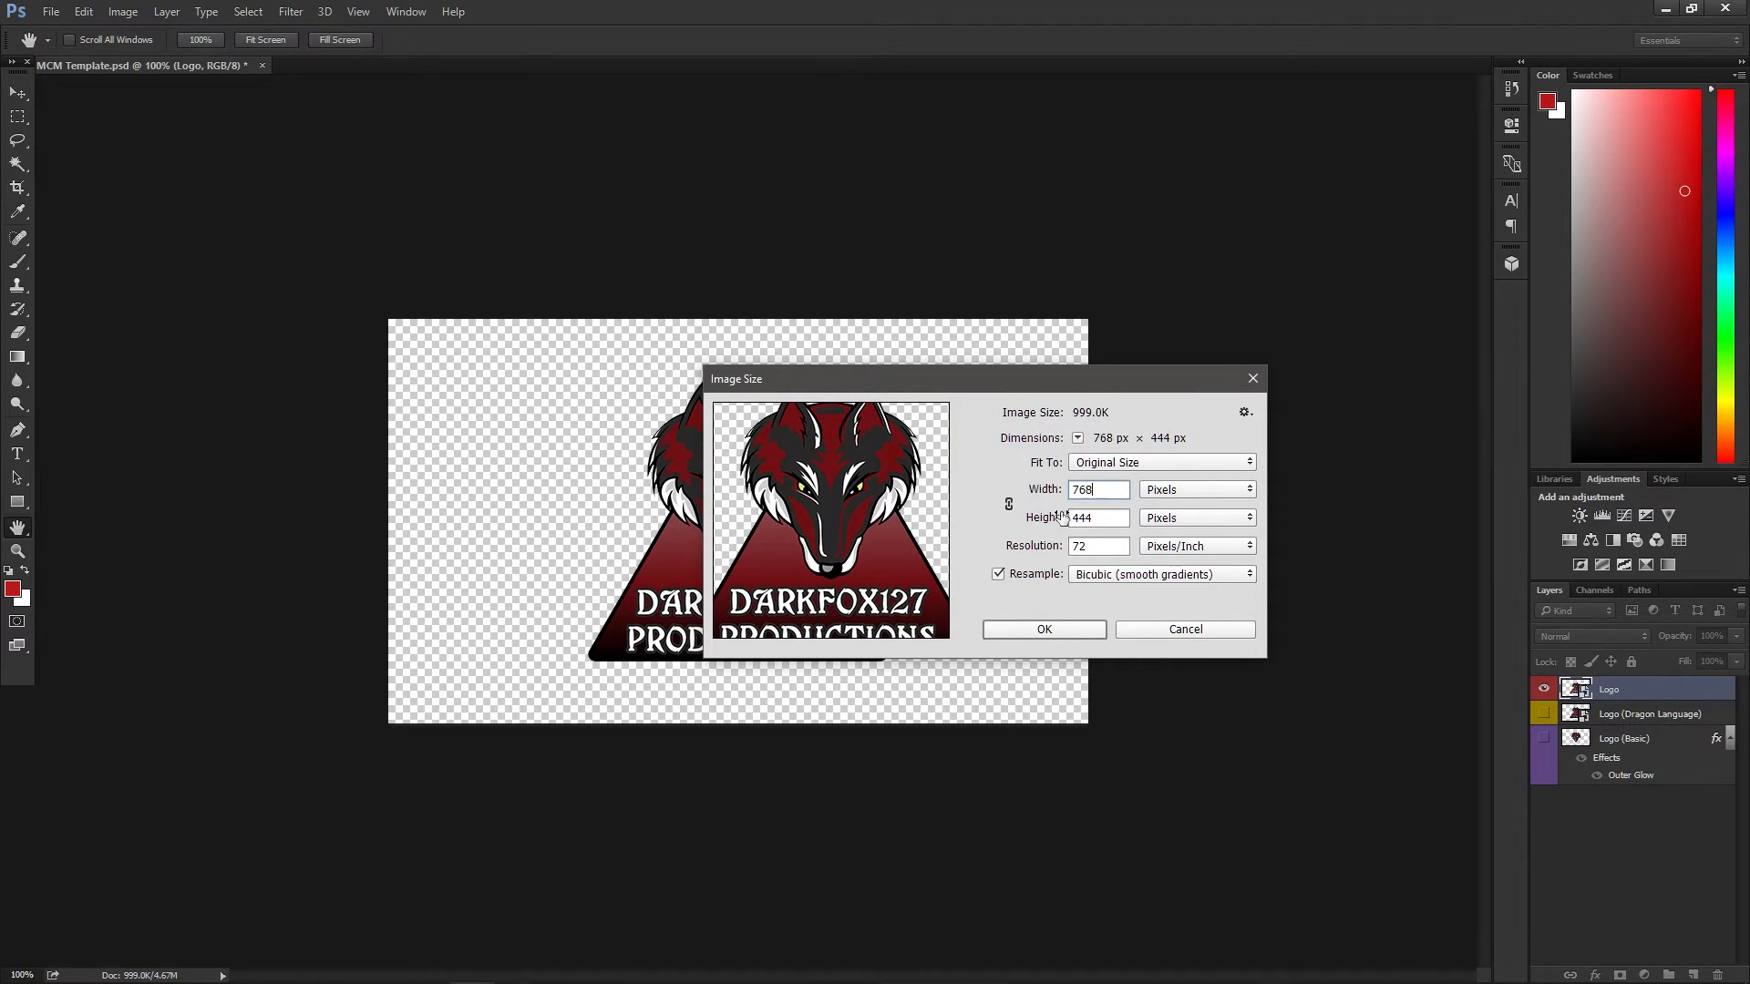
click(1063, 632)
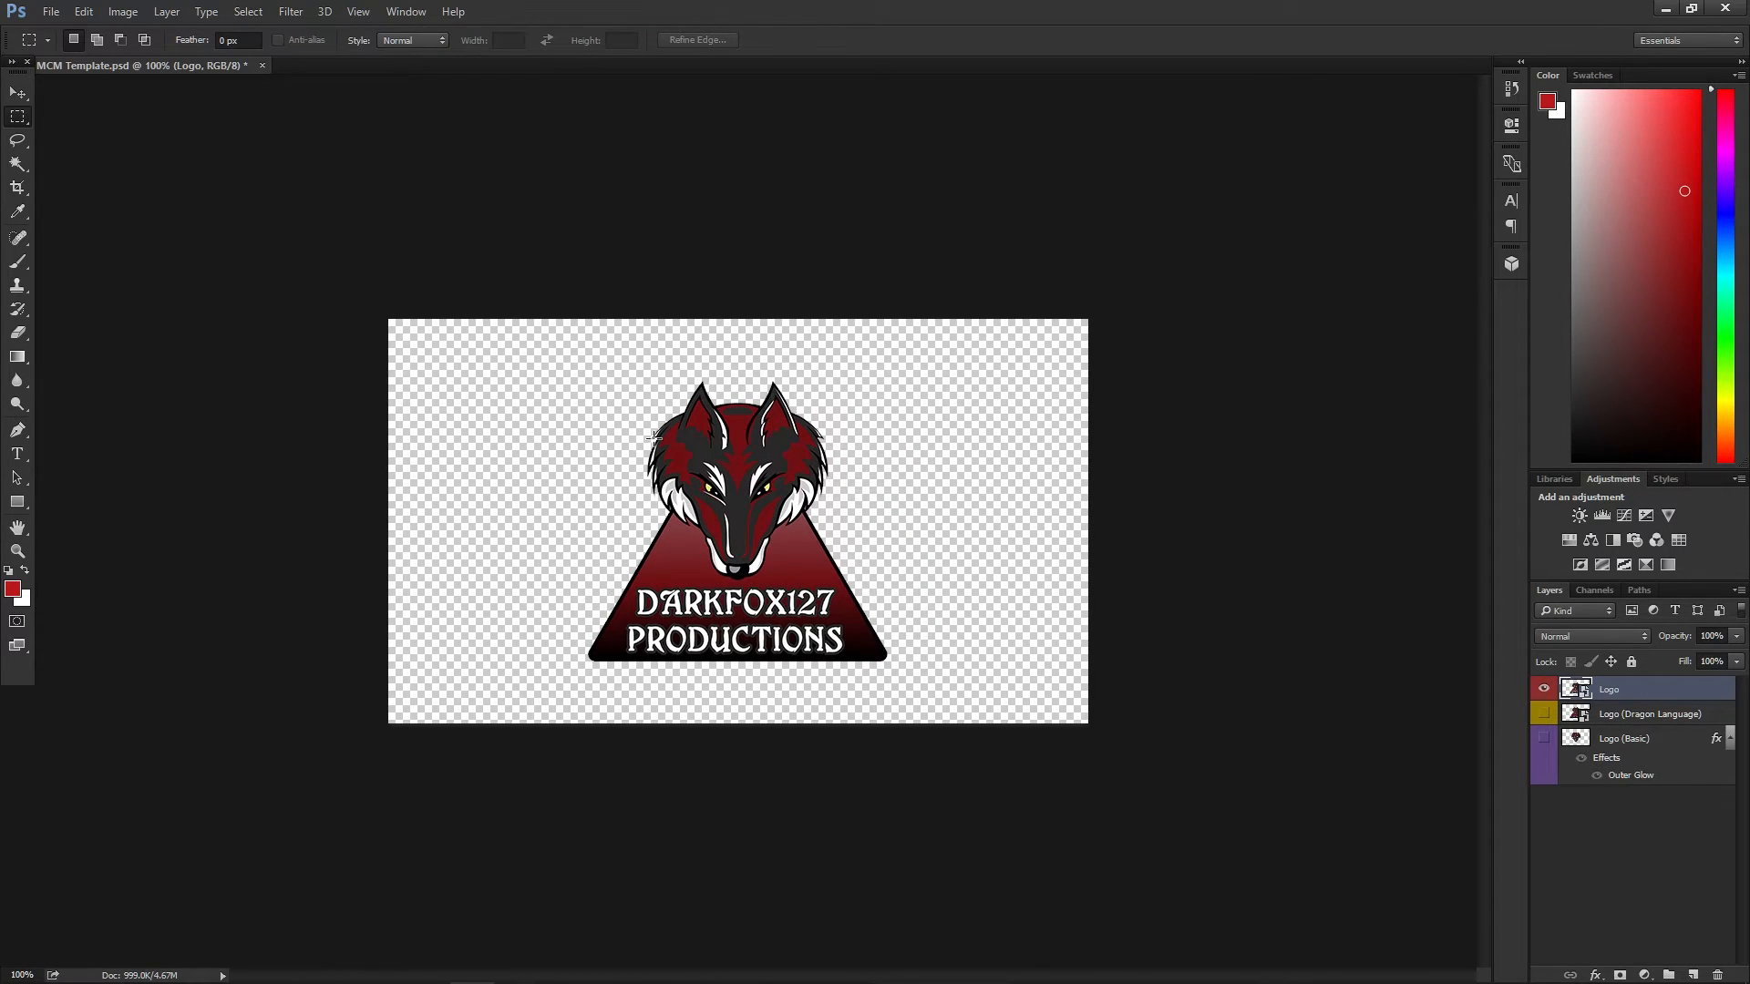
- Preview the Logo (Basic) and Logo (Dragon Language) layers individually, and restore the Logo layer as the only visible one
click(1544, 689)
click(1544, 713)
click(1547, 714)
click(1545, 738)
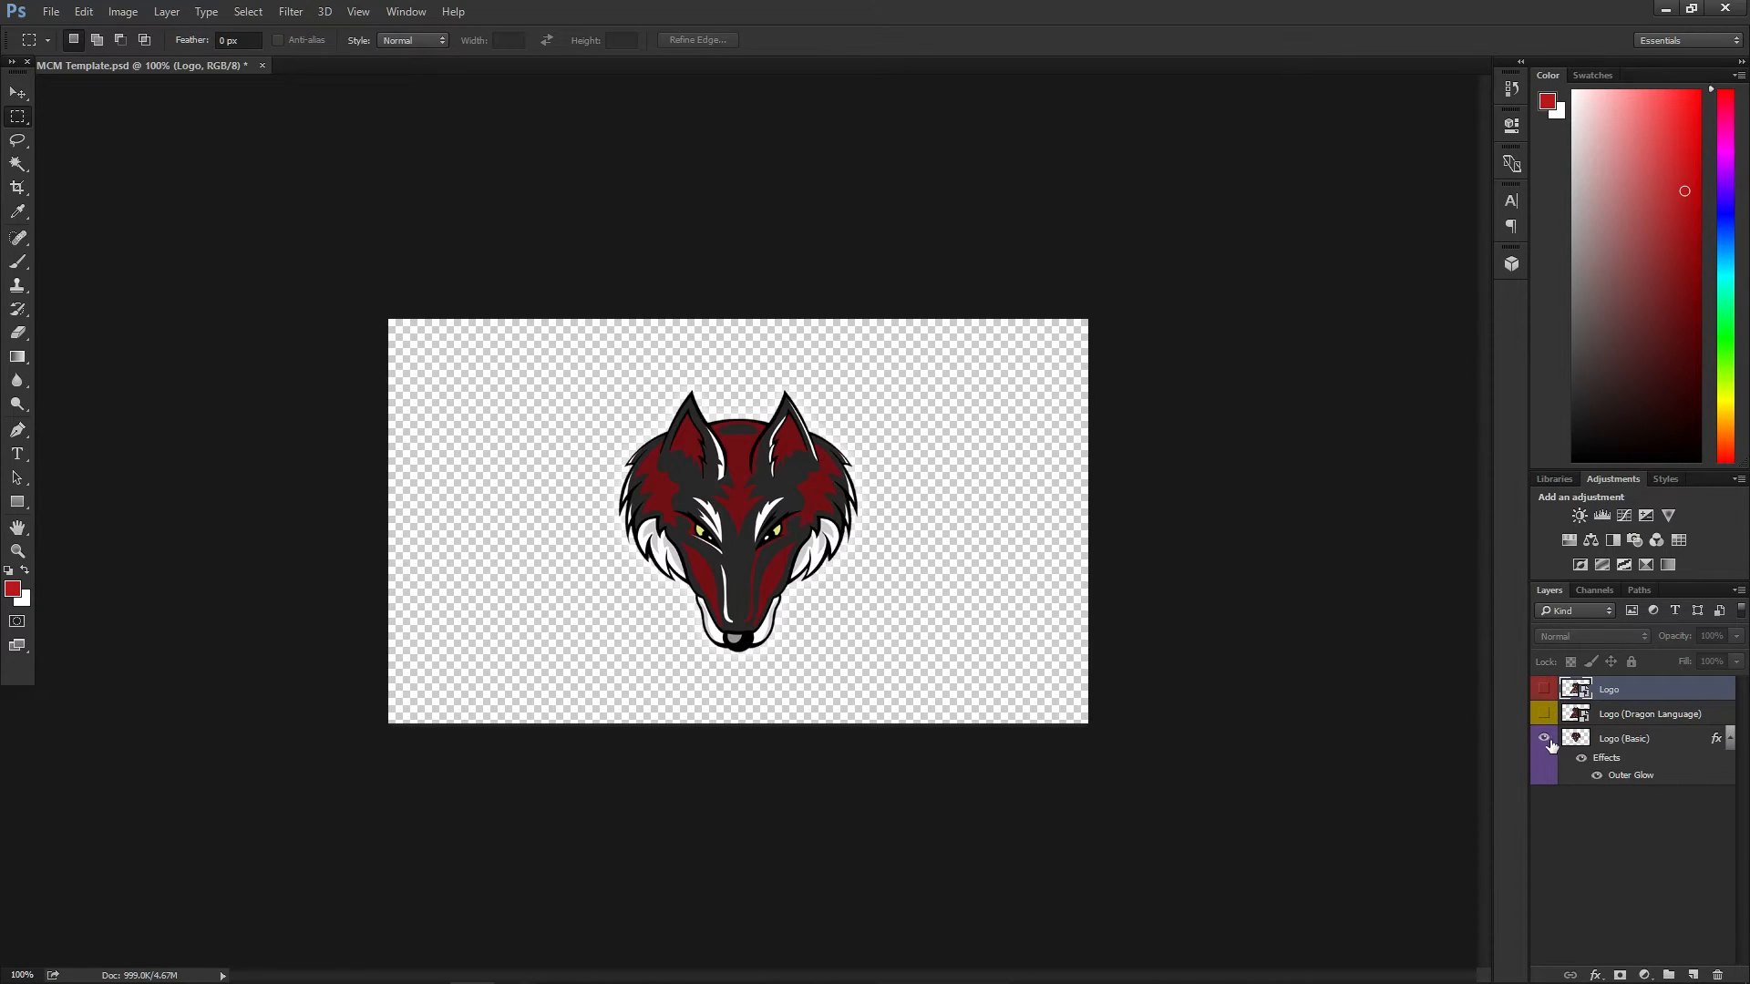
click(1546, 739)
click(1545, 713)
click(1545, 714)
click(1544, 689)
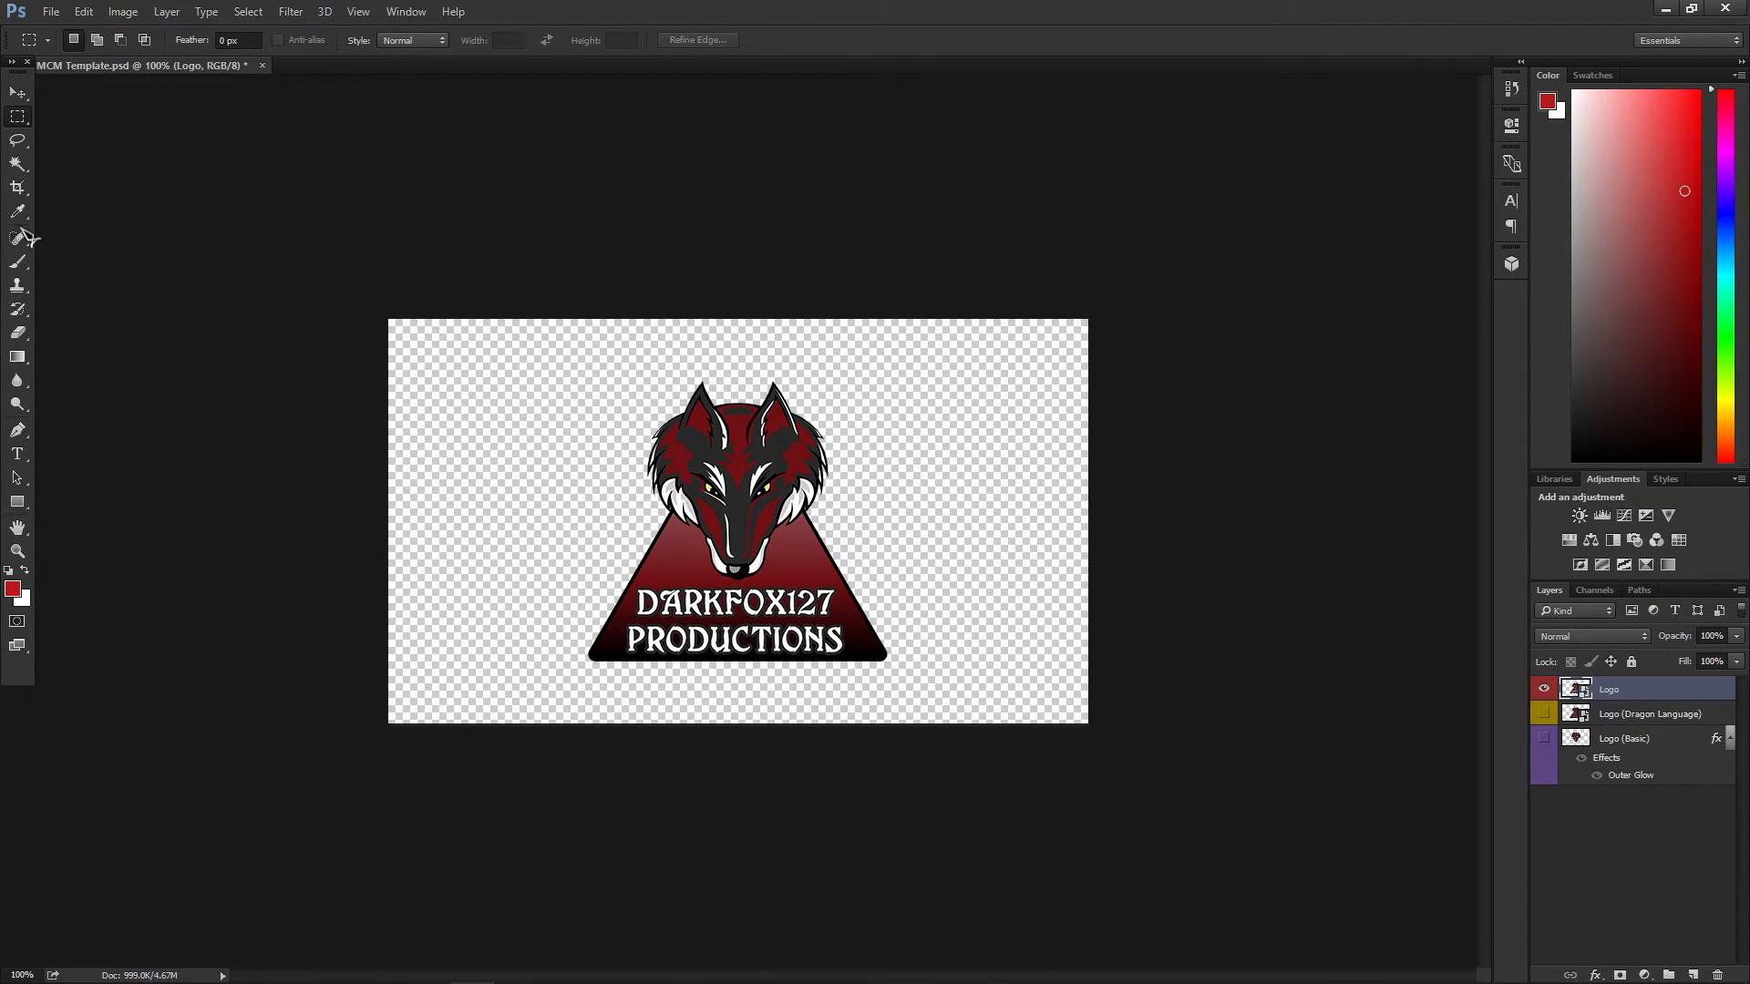
- Select the logo's outline by picking the transparent background with the Magic Wand and inverting the selection
click(18, 164)
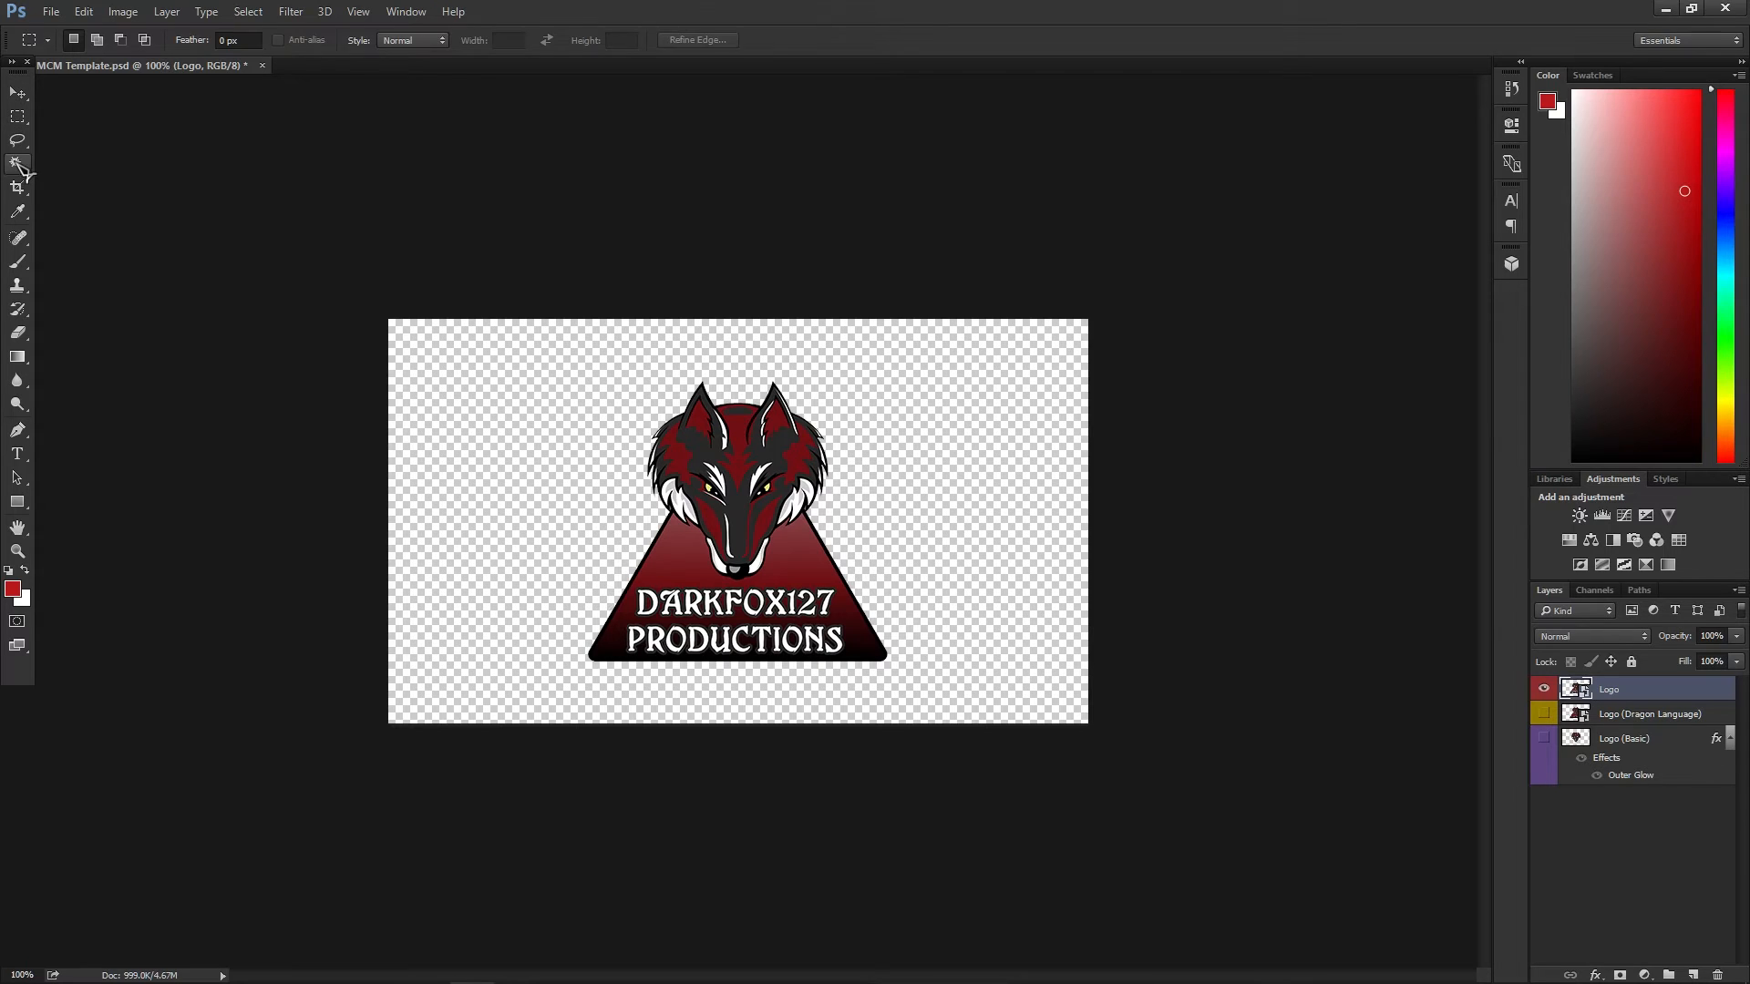
click(937, 504)
right_click(909, 512)
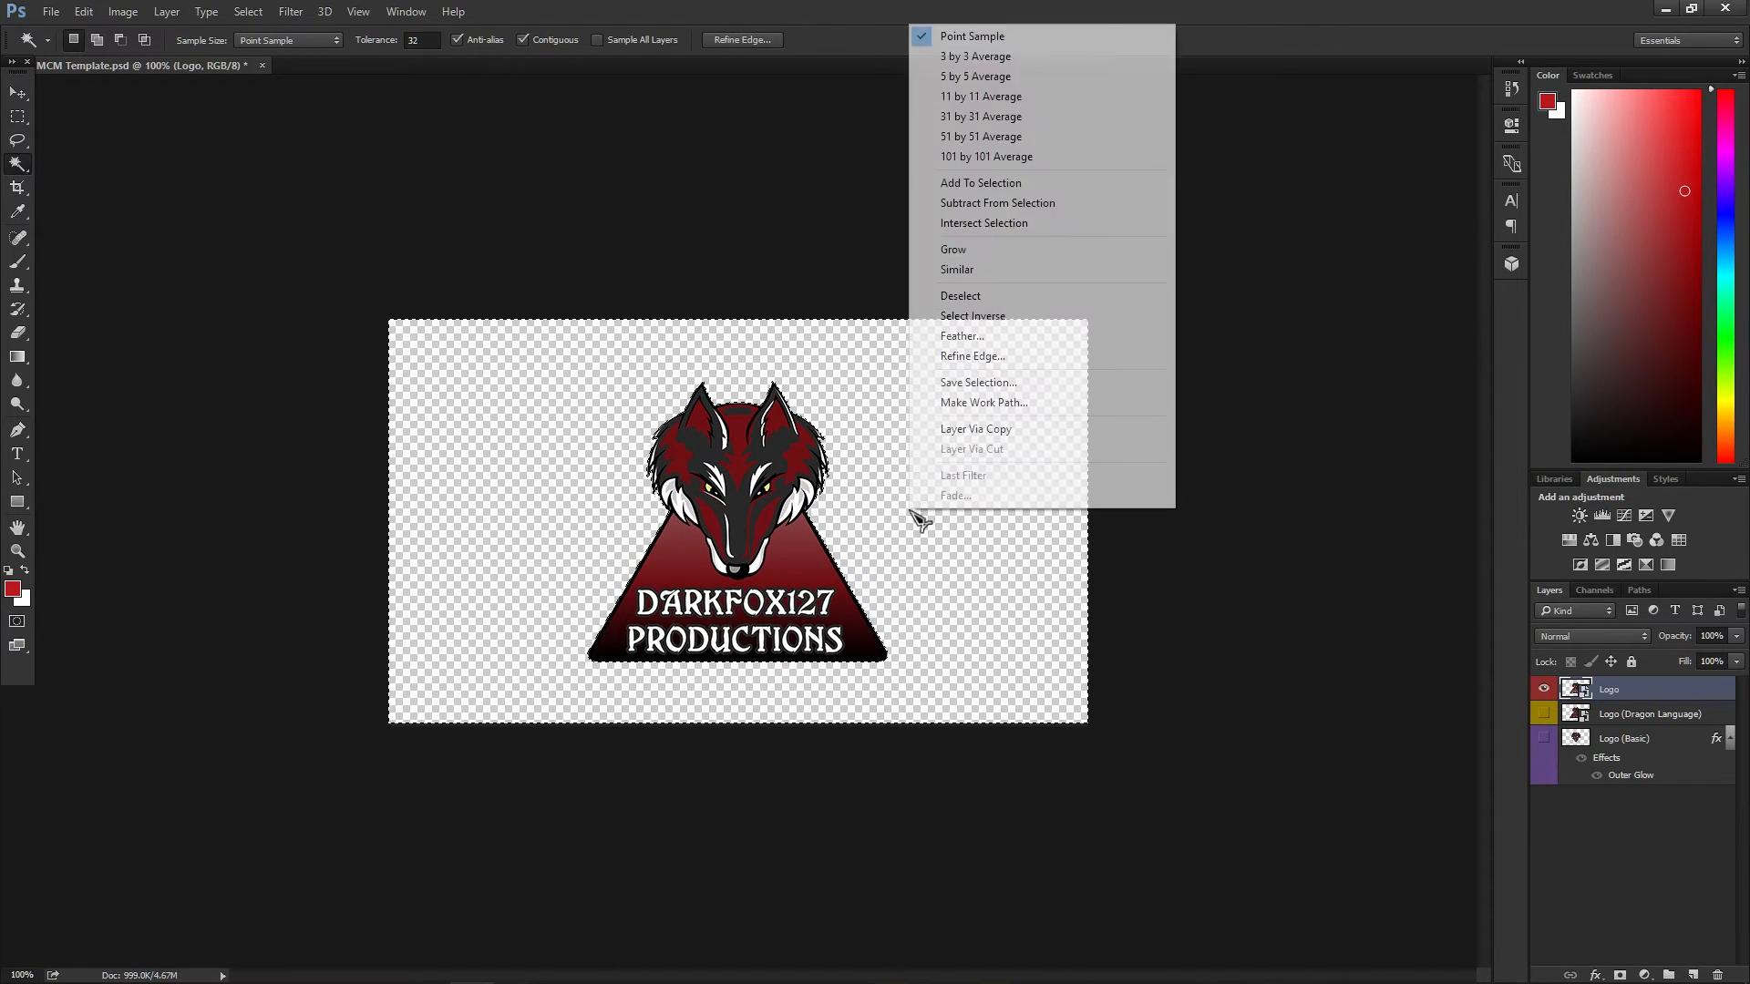
click(992, 318)
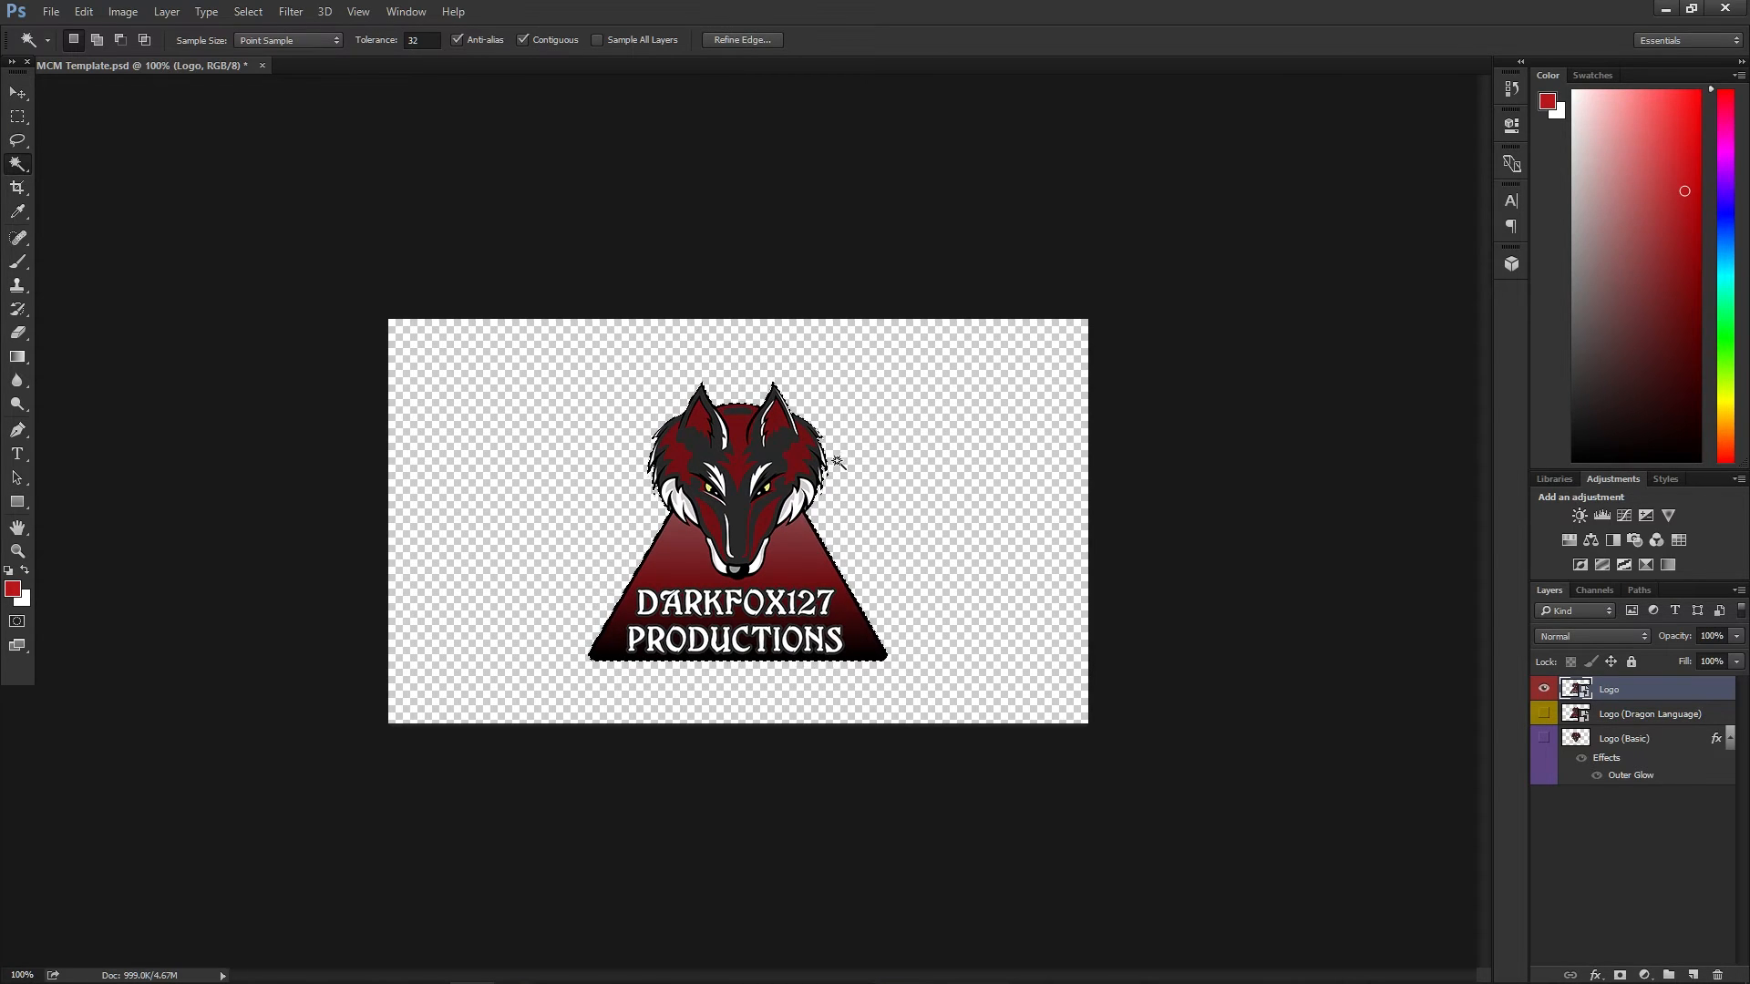
- Save the selection as a new alpha channel named Logo Alpha
right_click(730, 516)
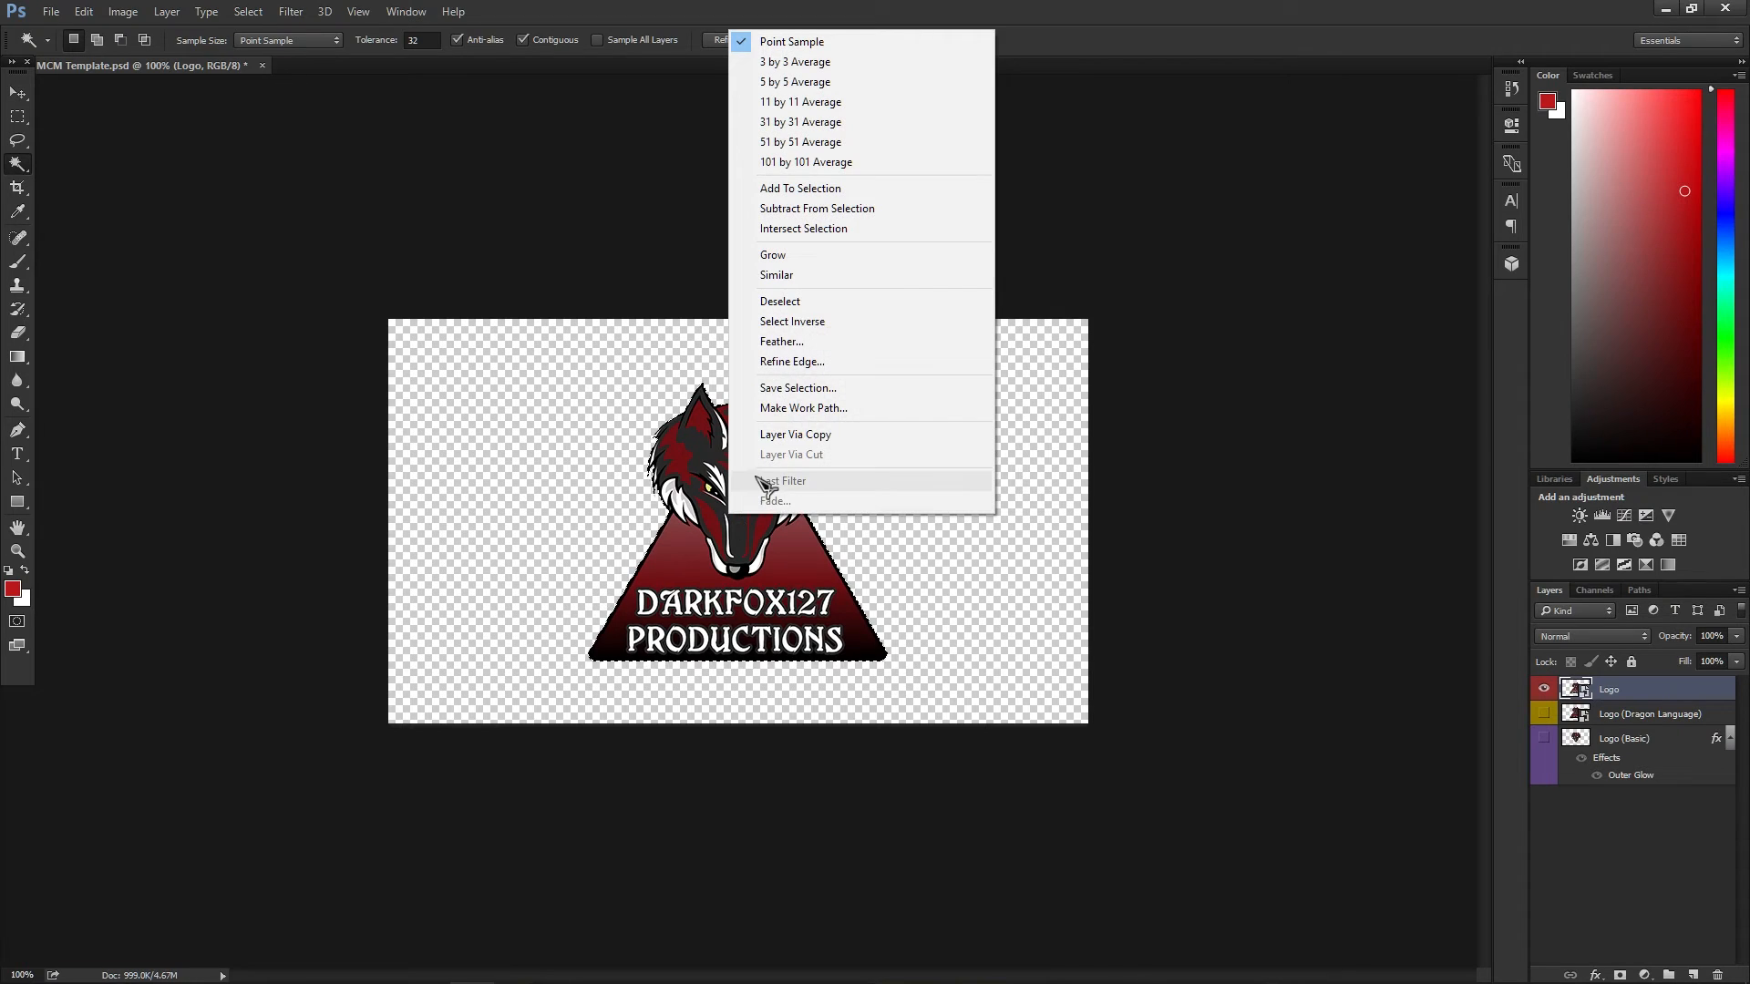
click(774, 389)
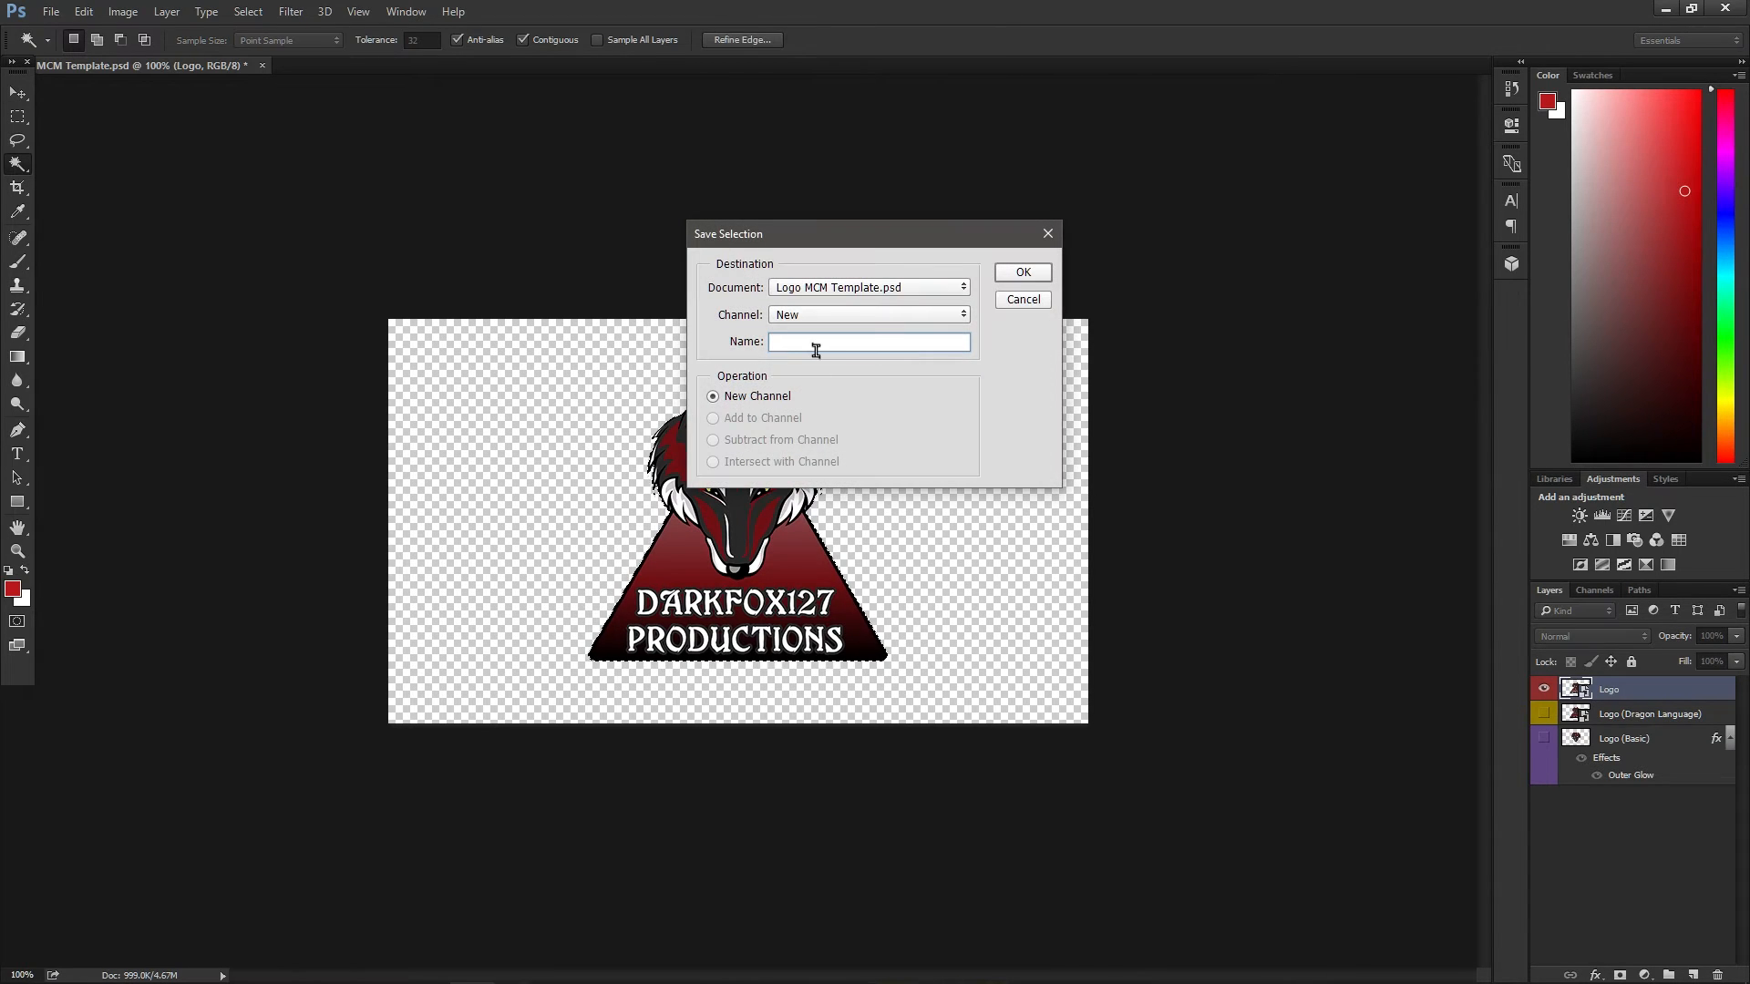
text(Logo Alp)
key(Return)
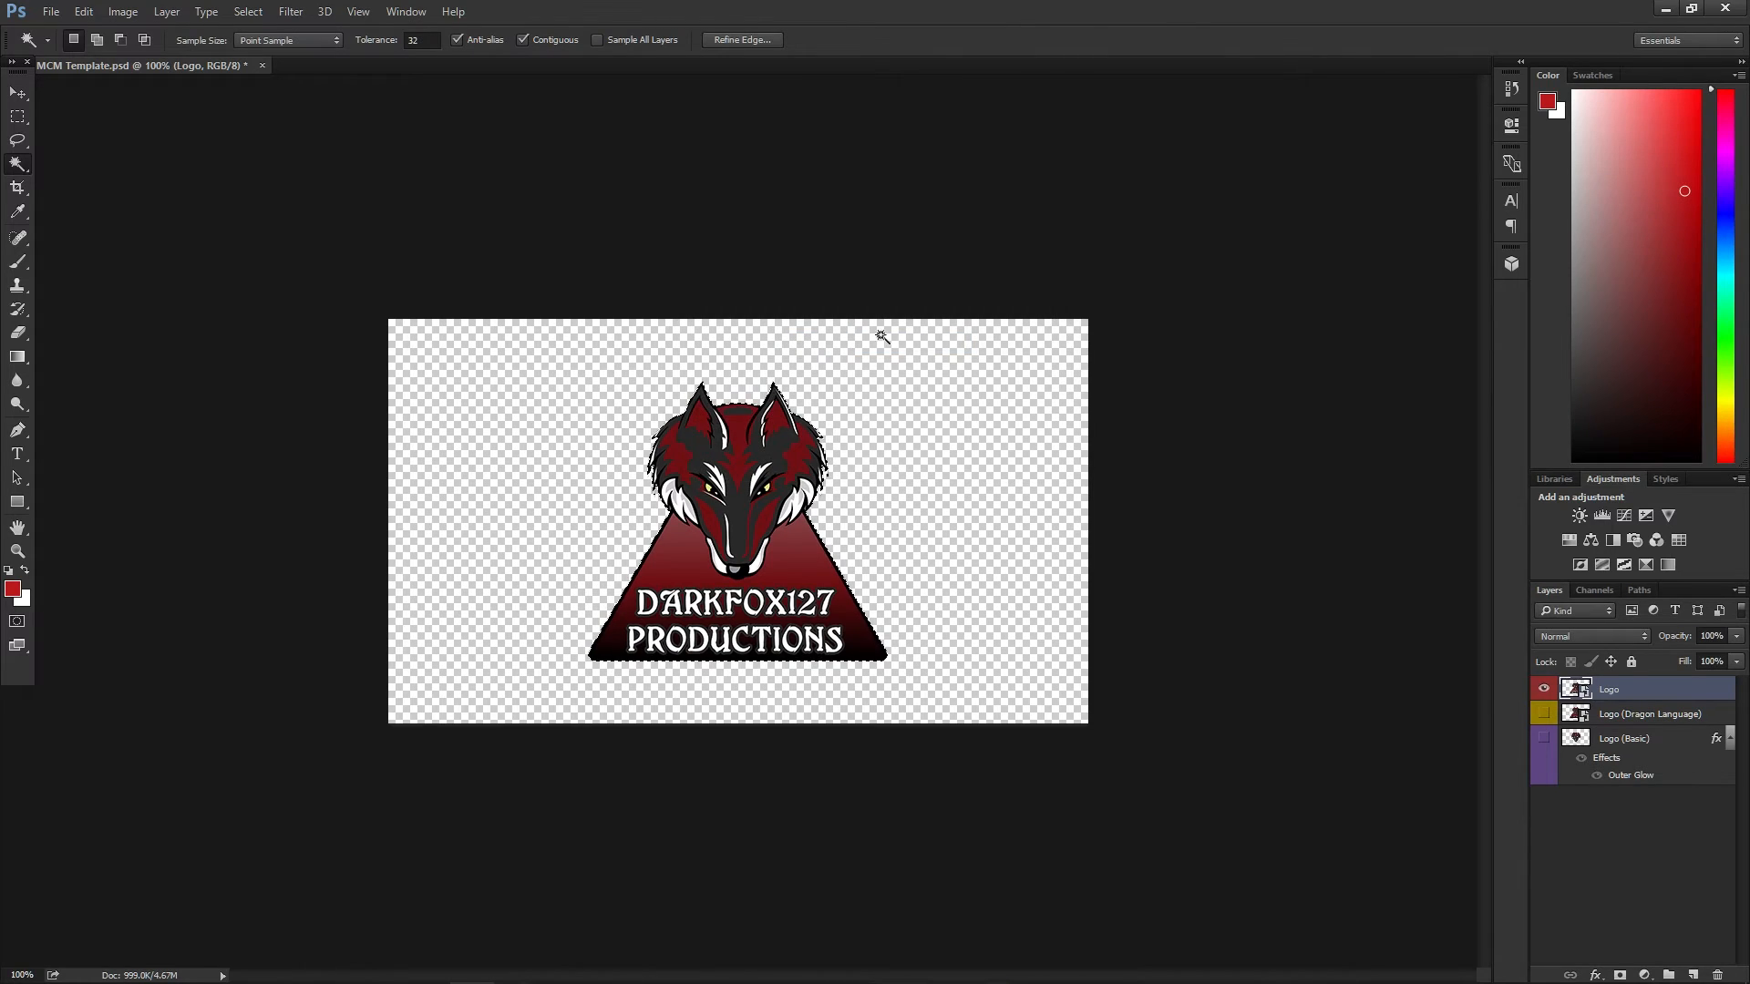
- Inspect the Logo Alpha channel, return to the RGB composite on the Logo layer, and clear the selection
click(1594, 590)
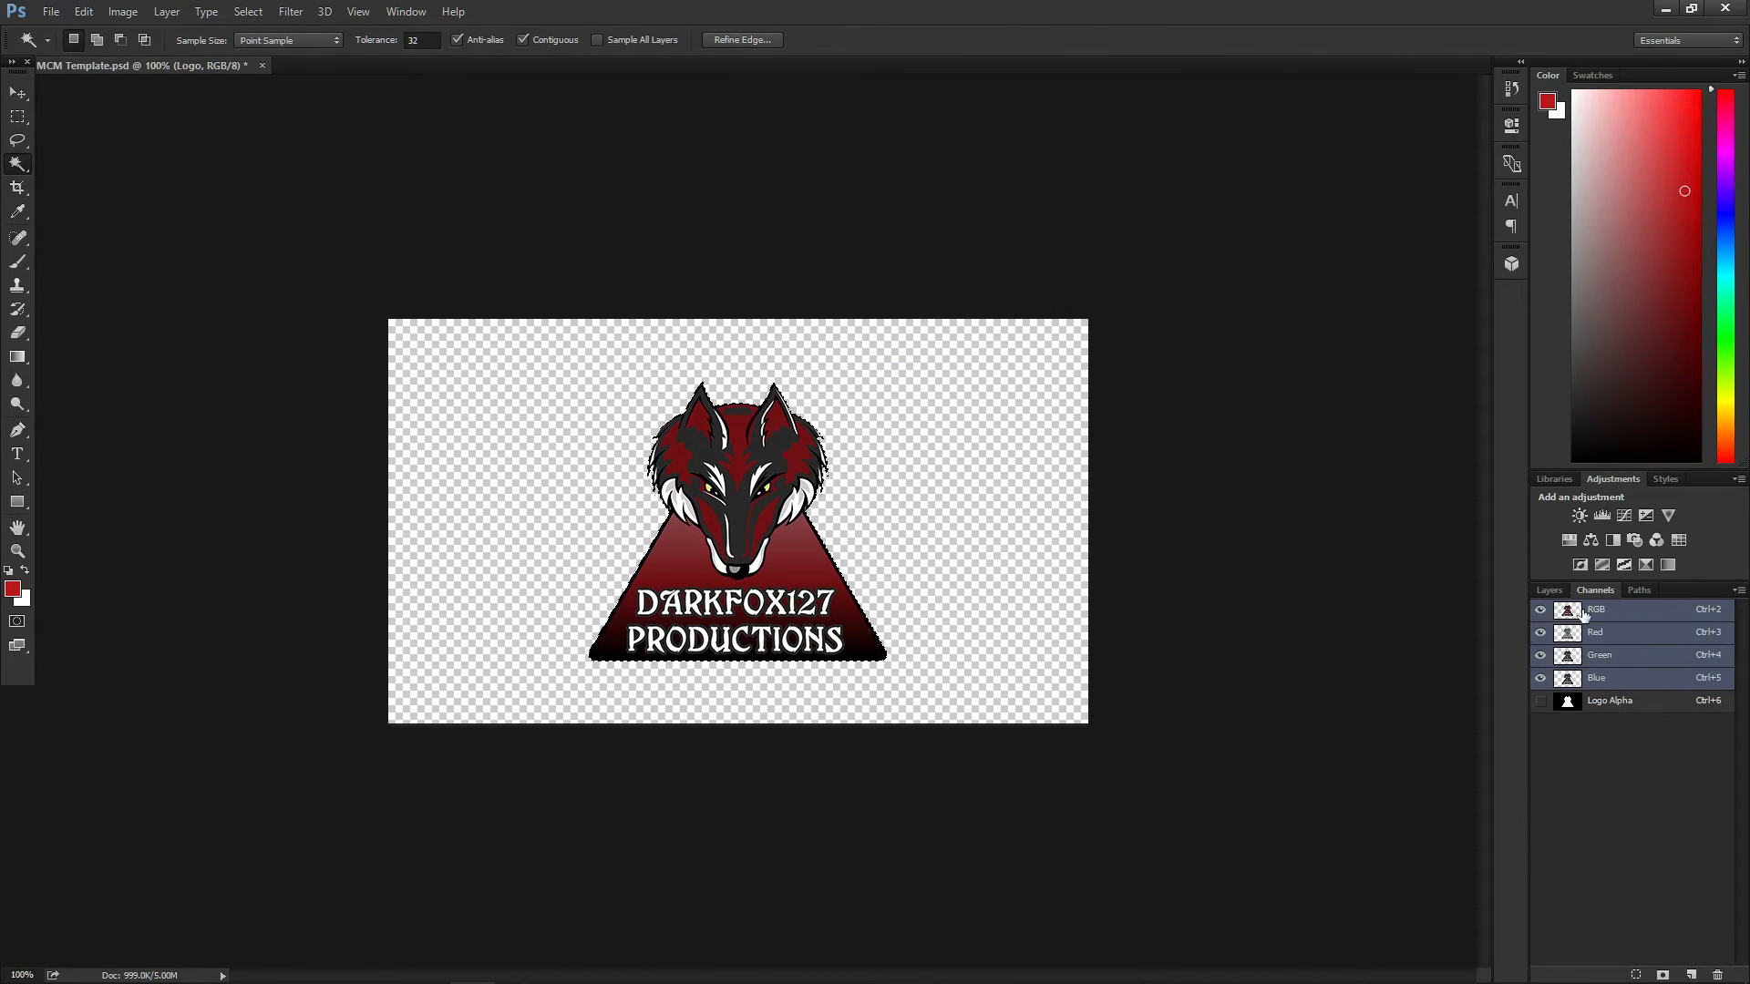
click(1610, 702)
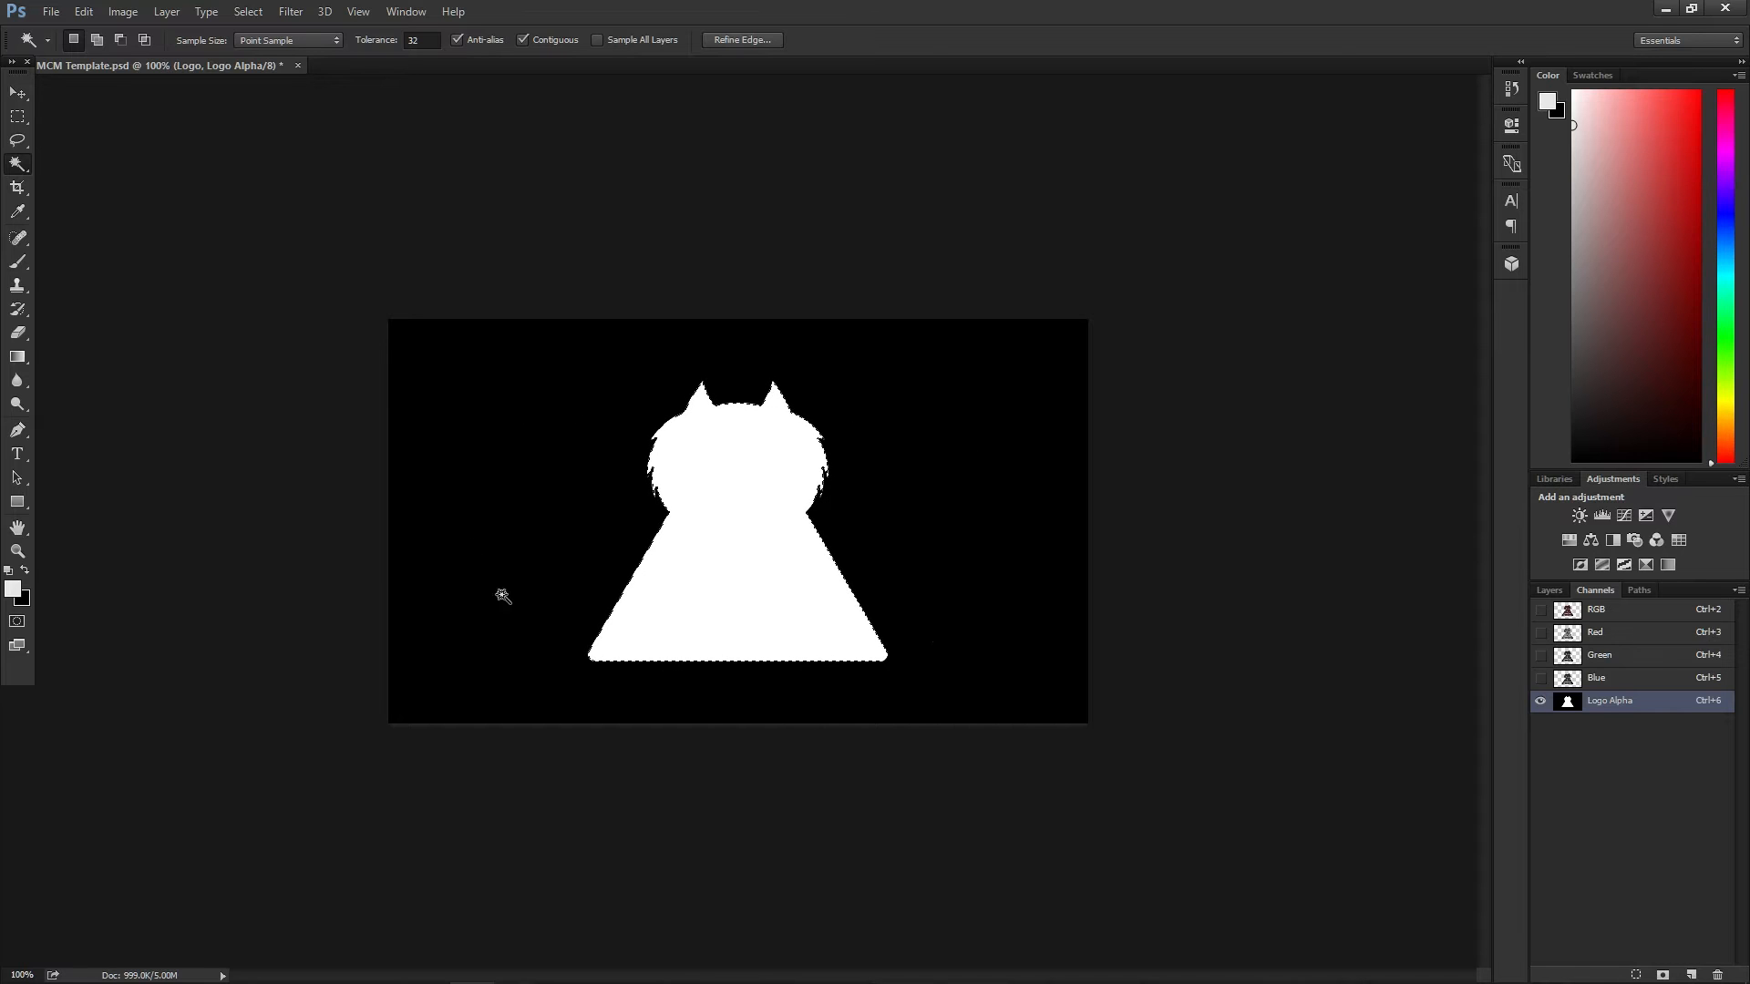
click(1632, 609)
click(1550, 590)
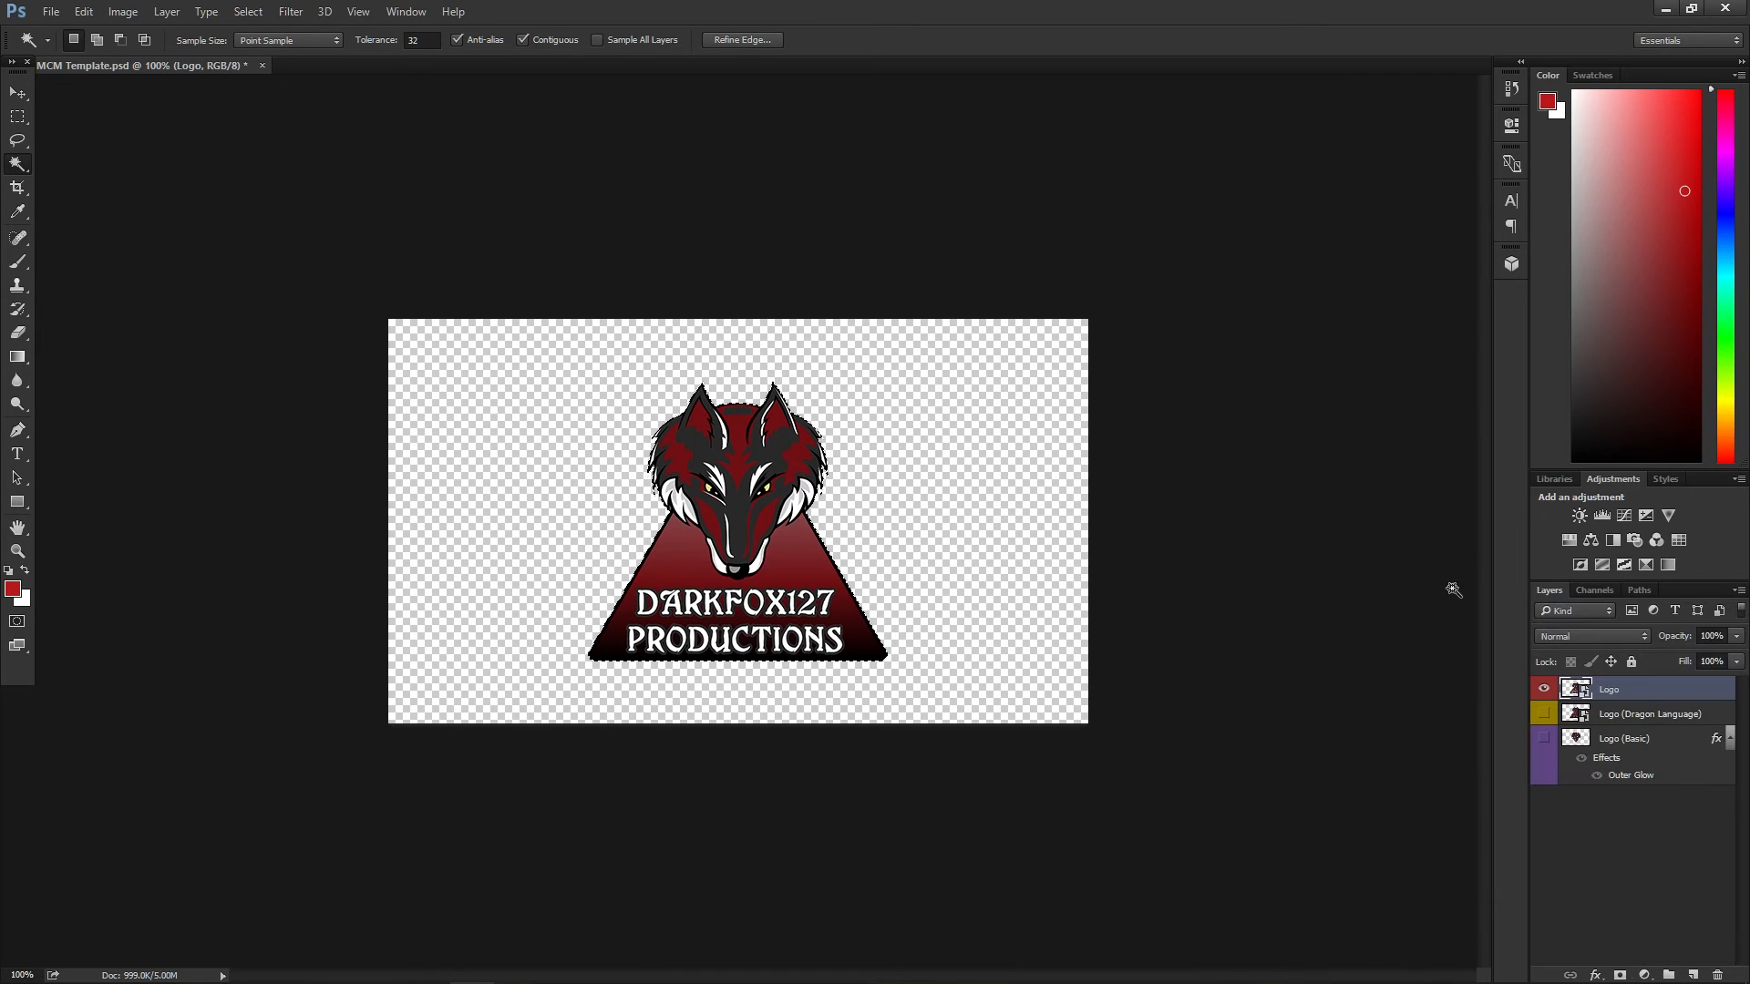
click(17, 116)
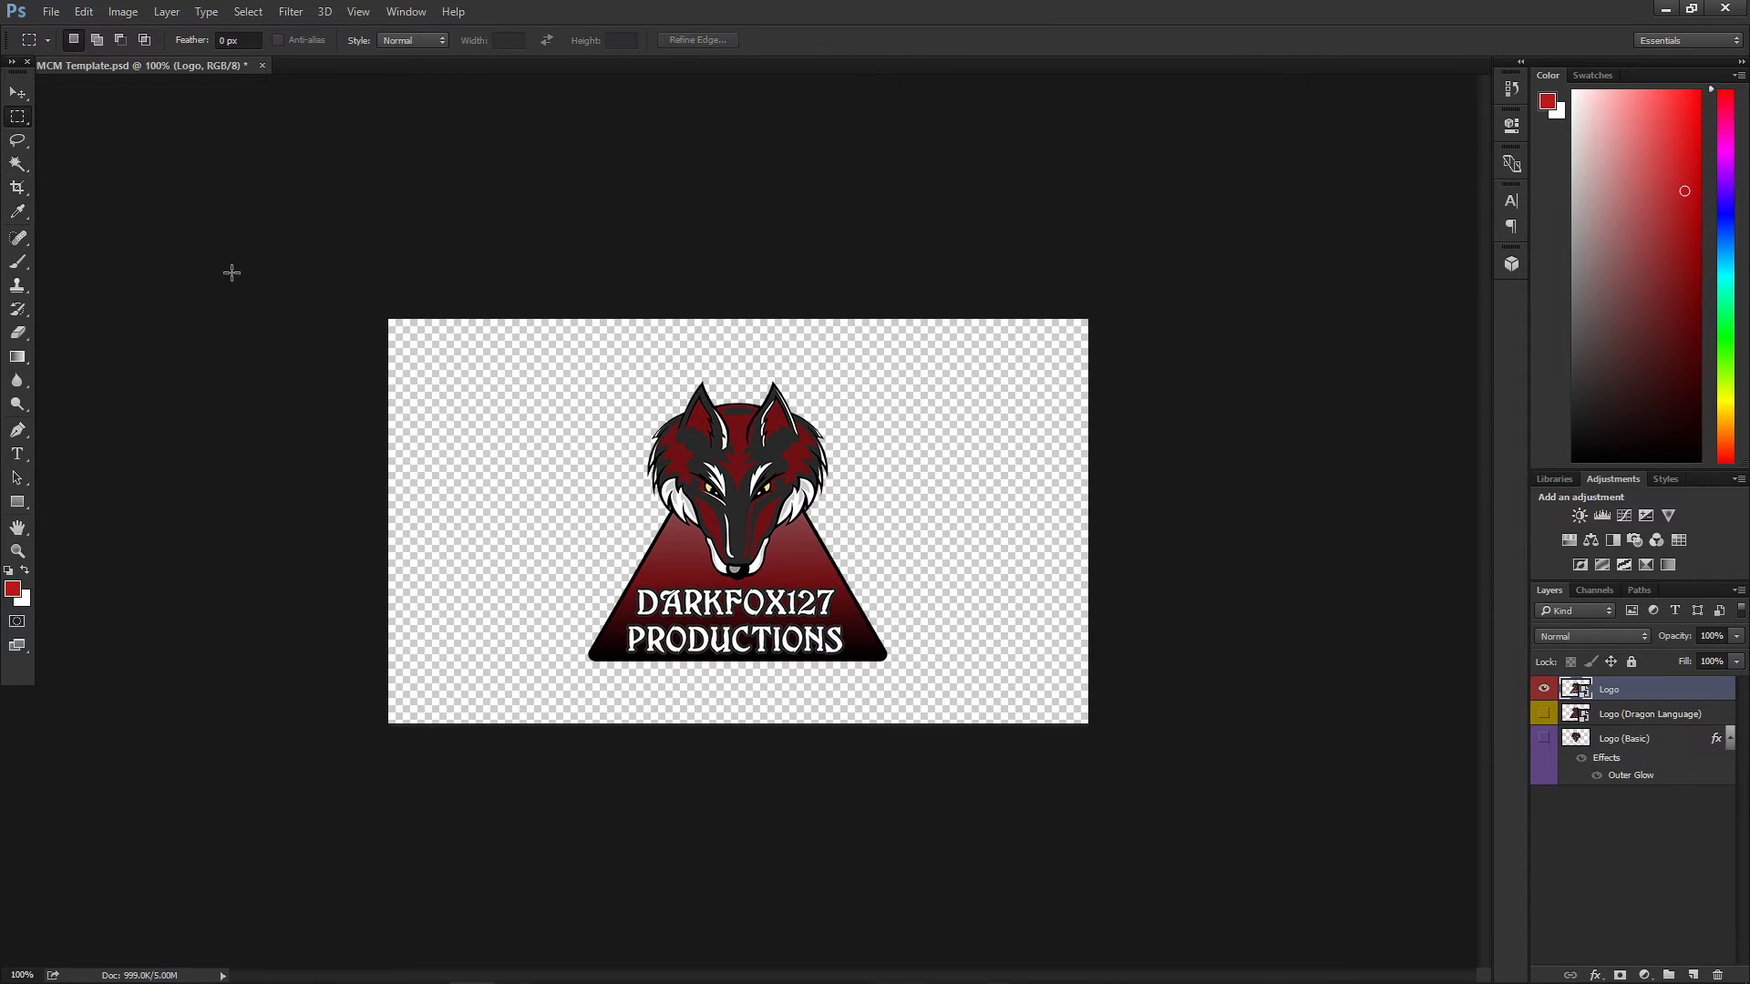
key(v)
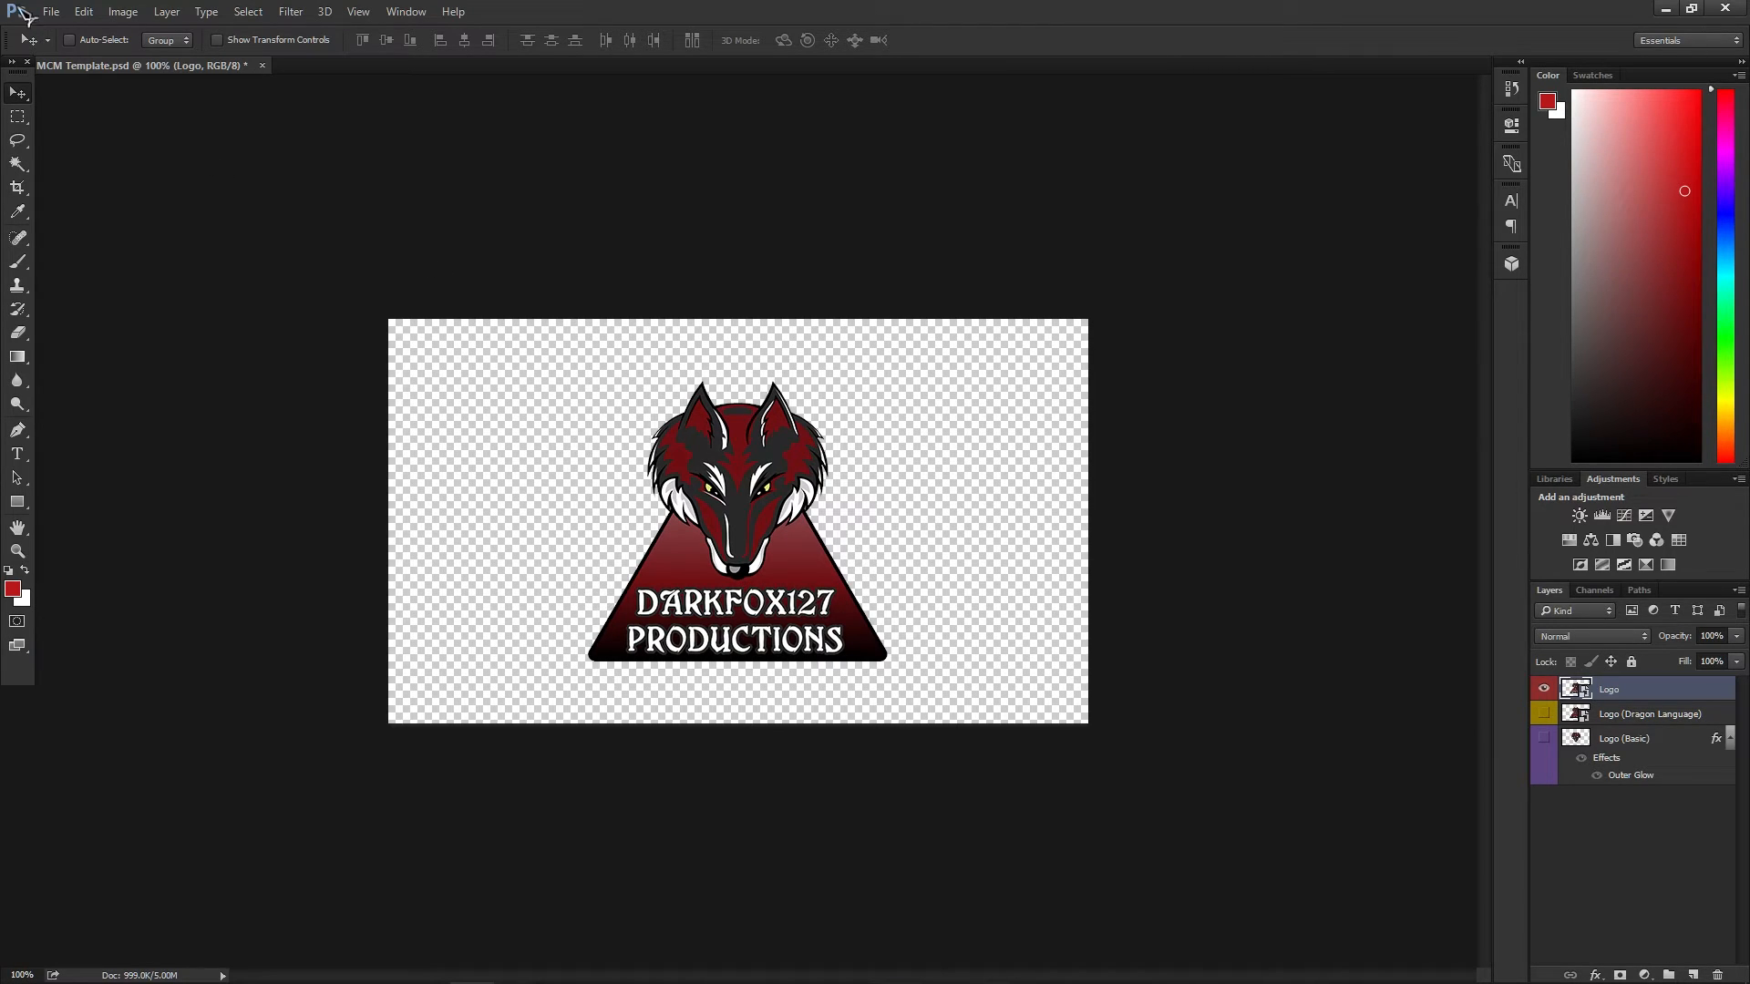
- Start saving the document under a new name in the Skyrim\Data\Interface\DF127 folder
click(51, 11)
click(118, 213)
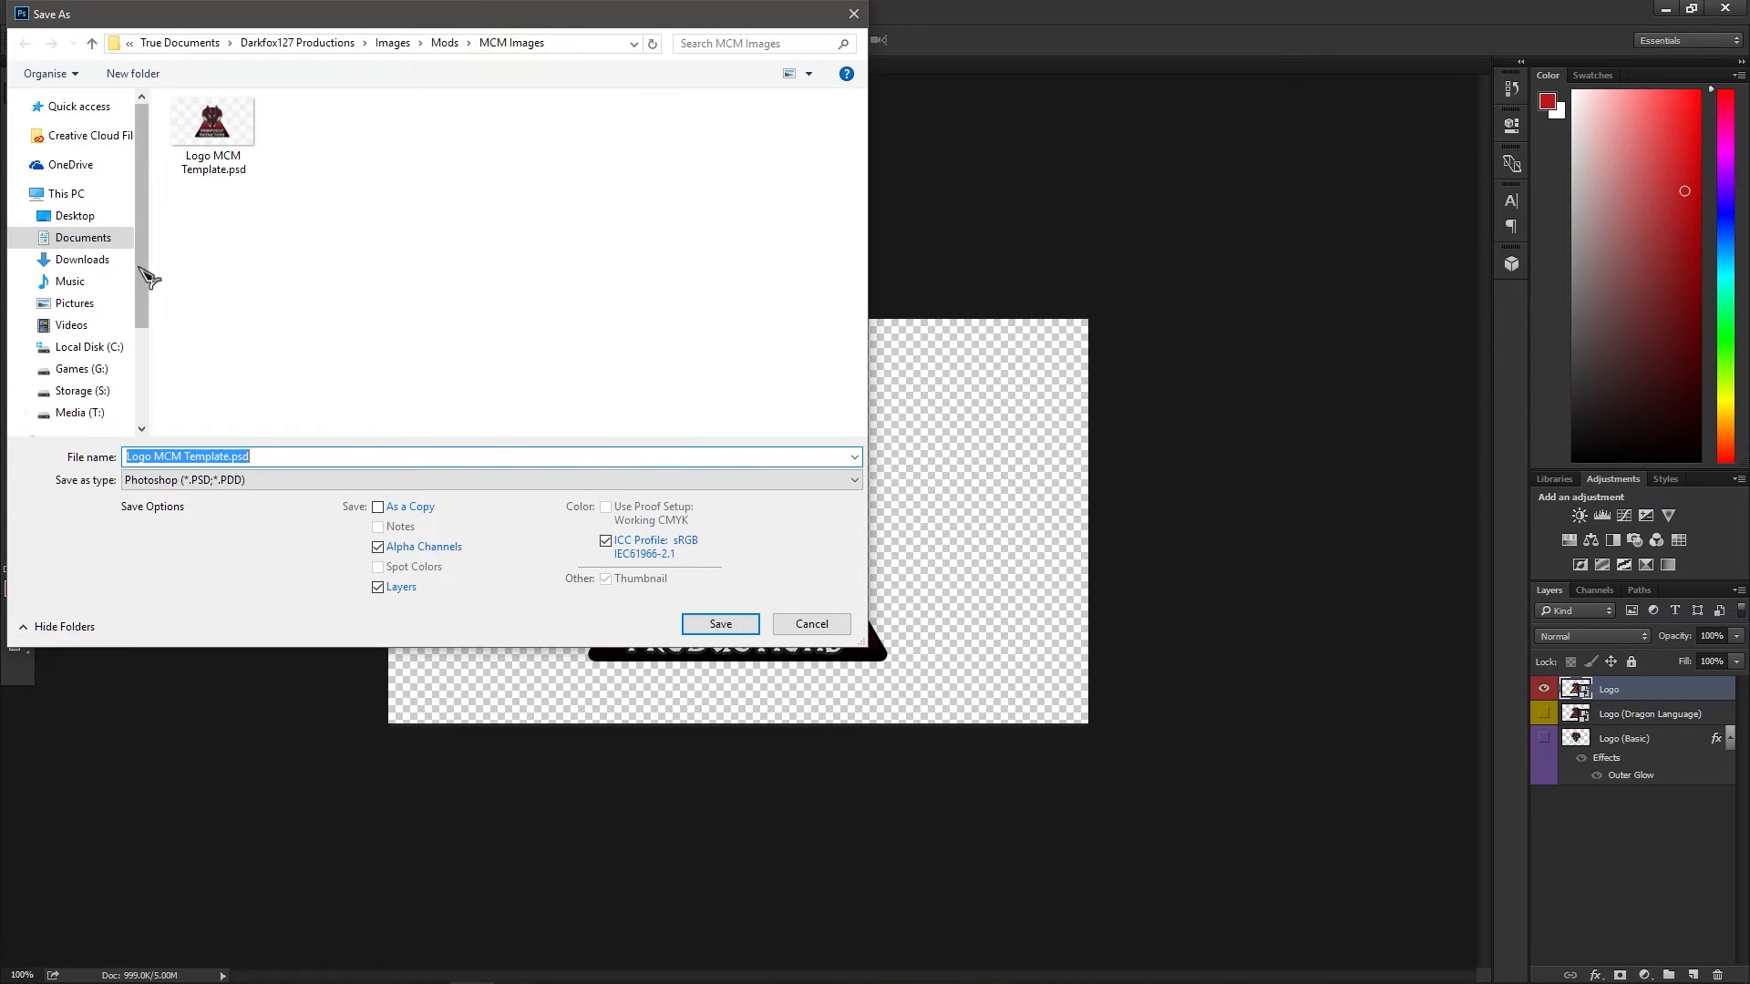
click(74, 216)
double_click(415, 276)
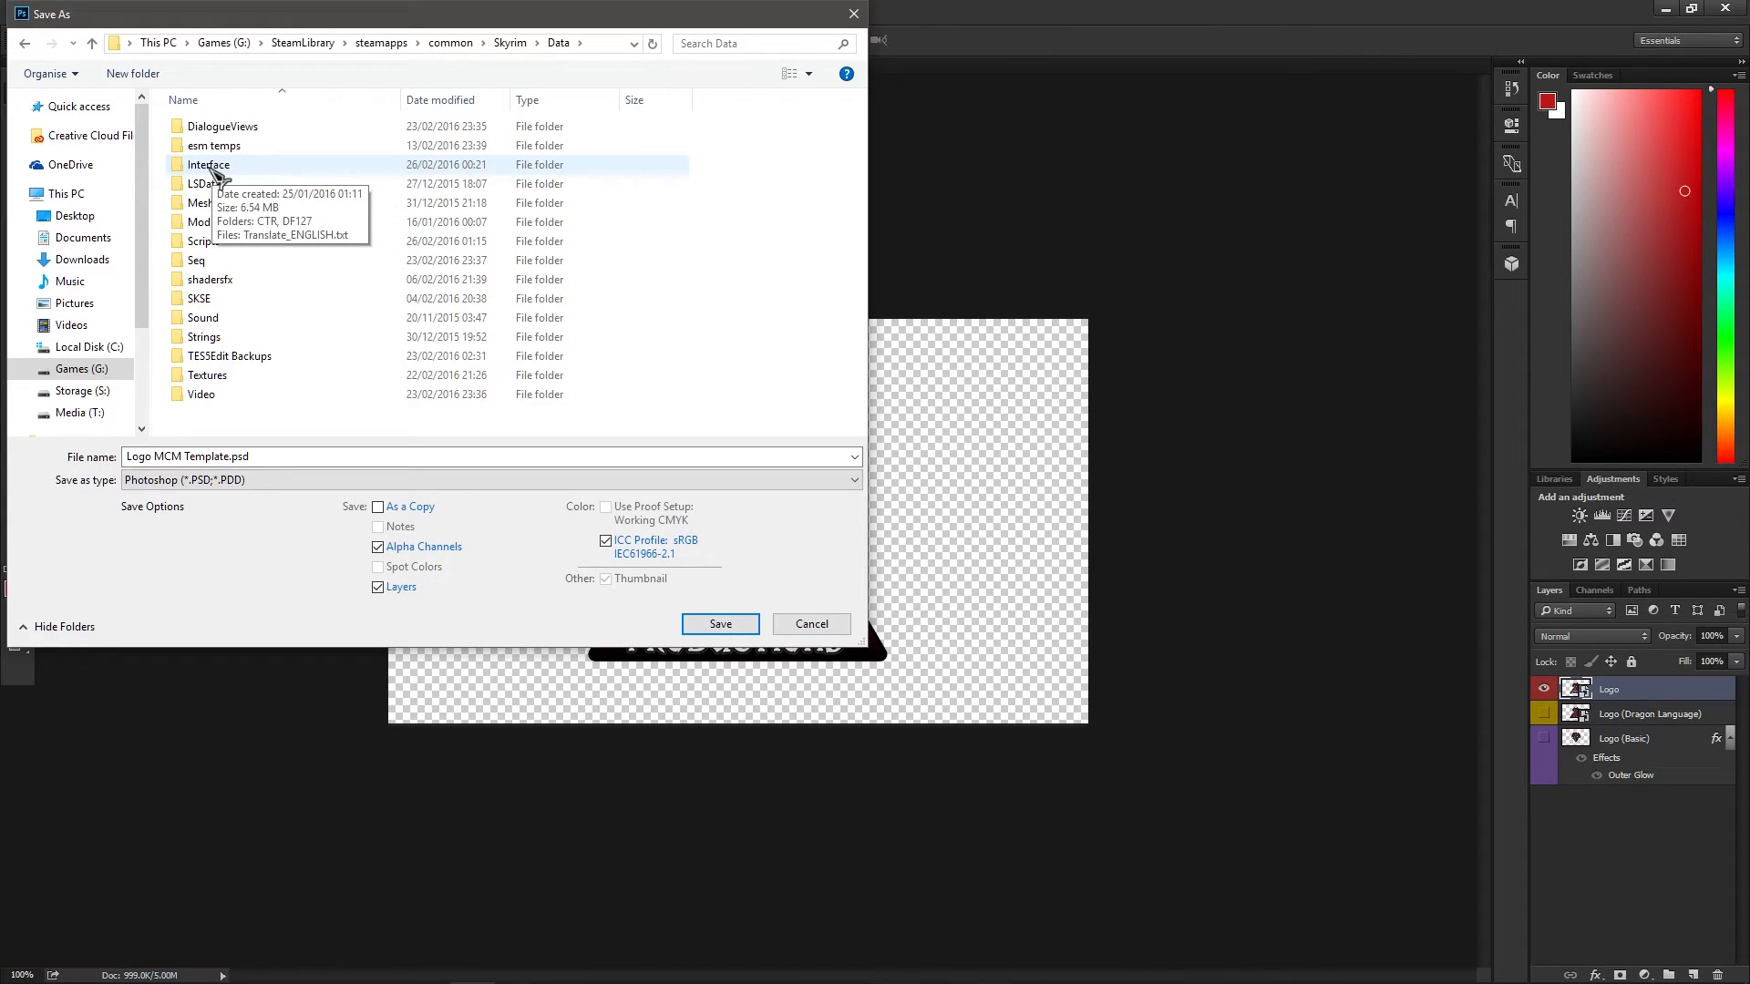
double_click(213, 167)
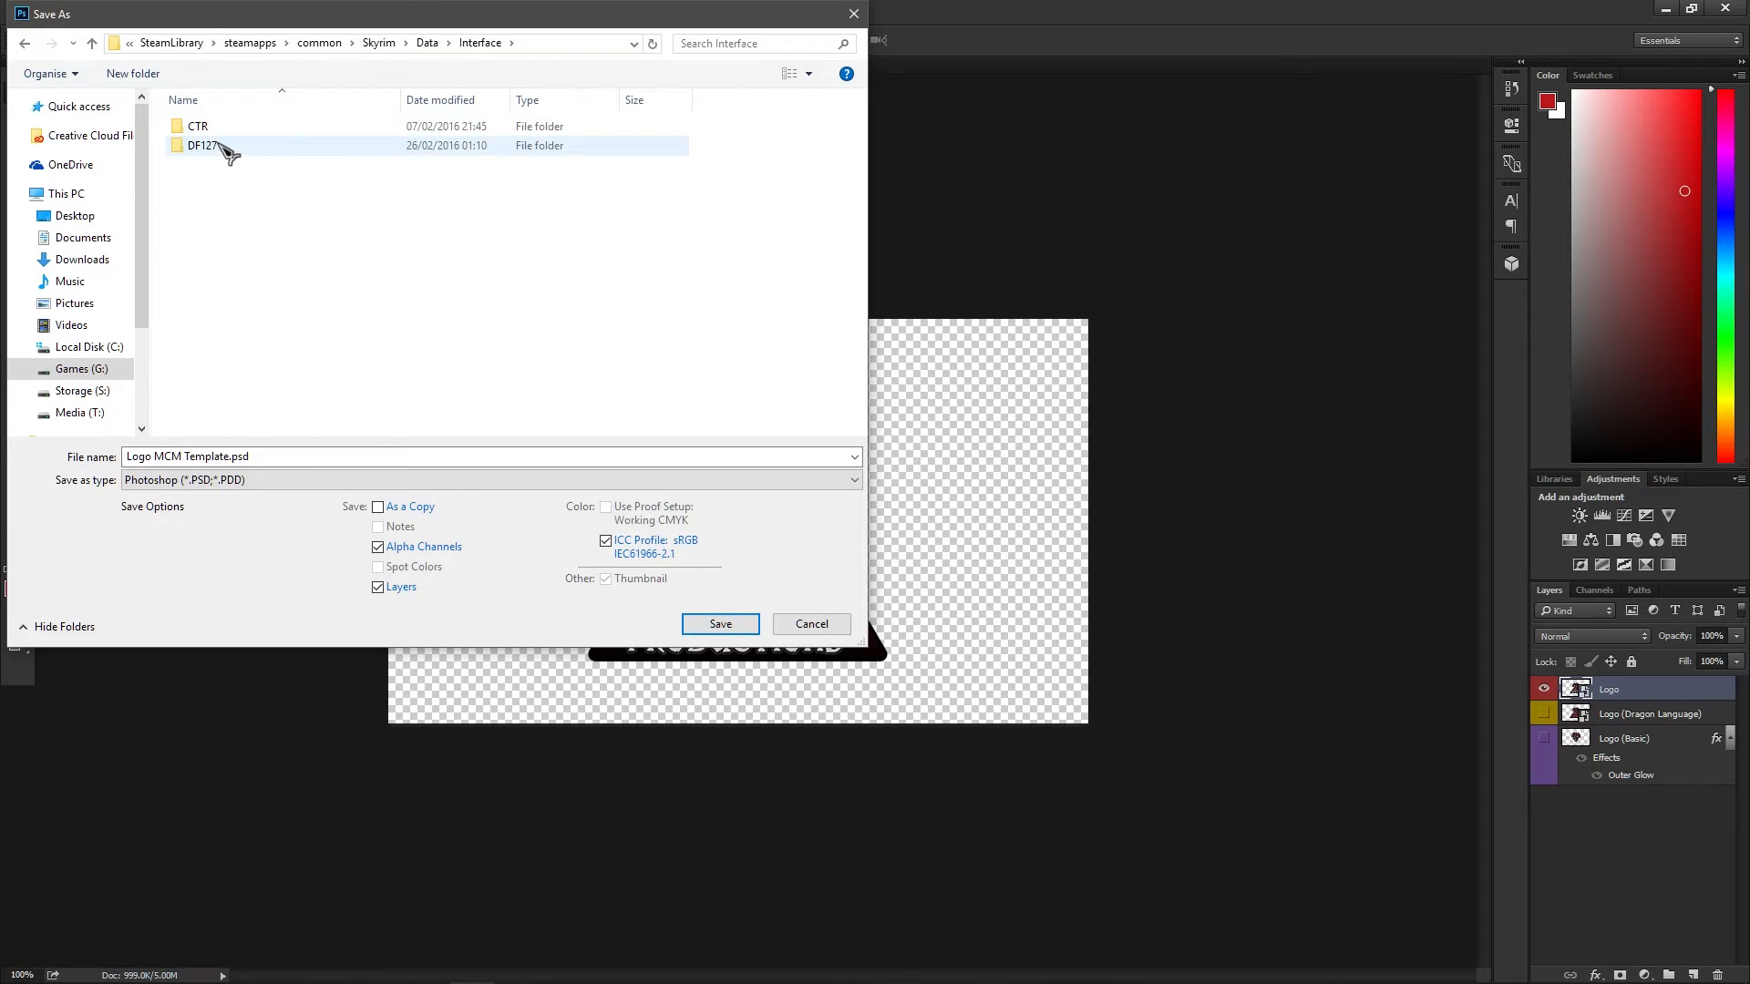
click(228, 147)
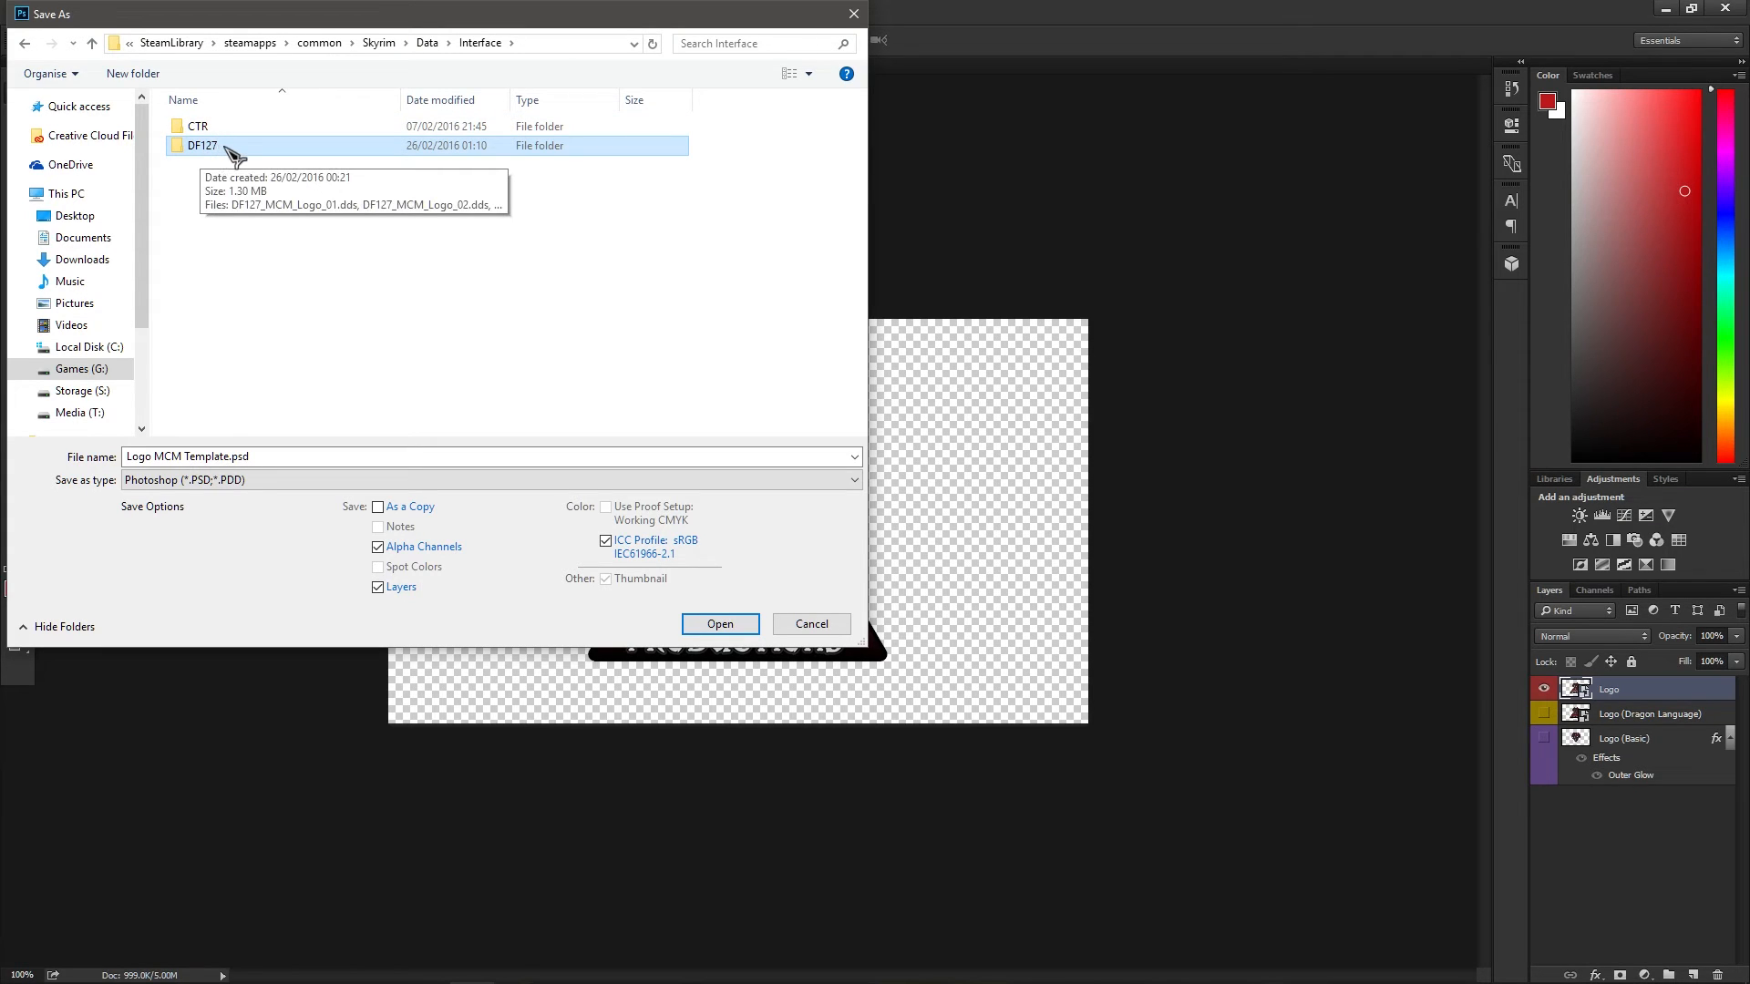
double_click(231, 149)
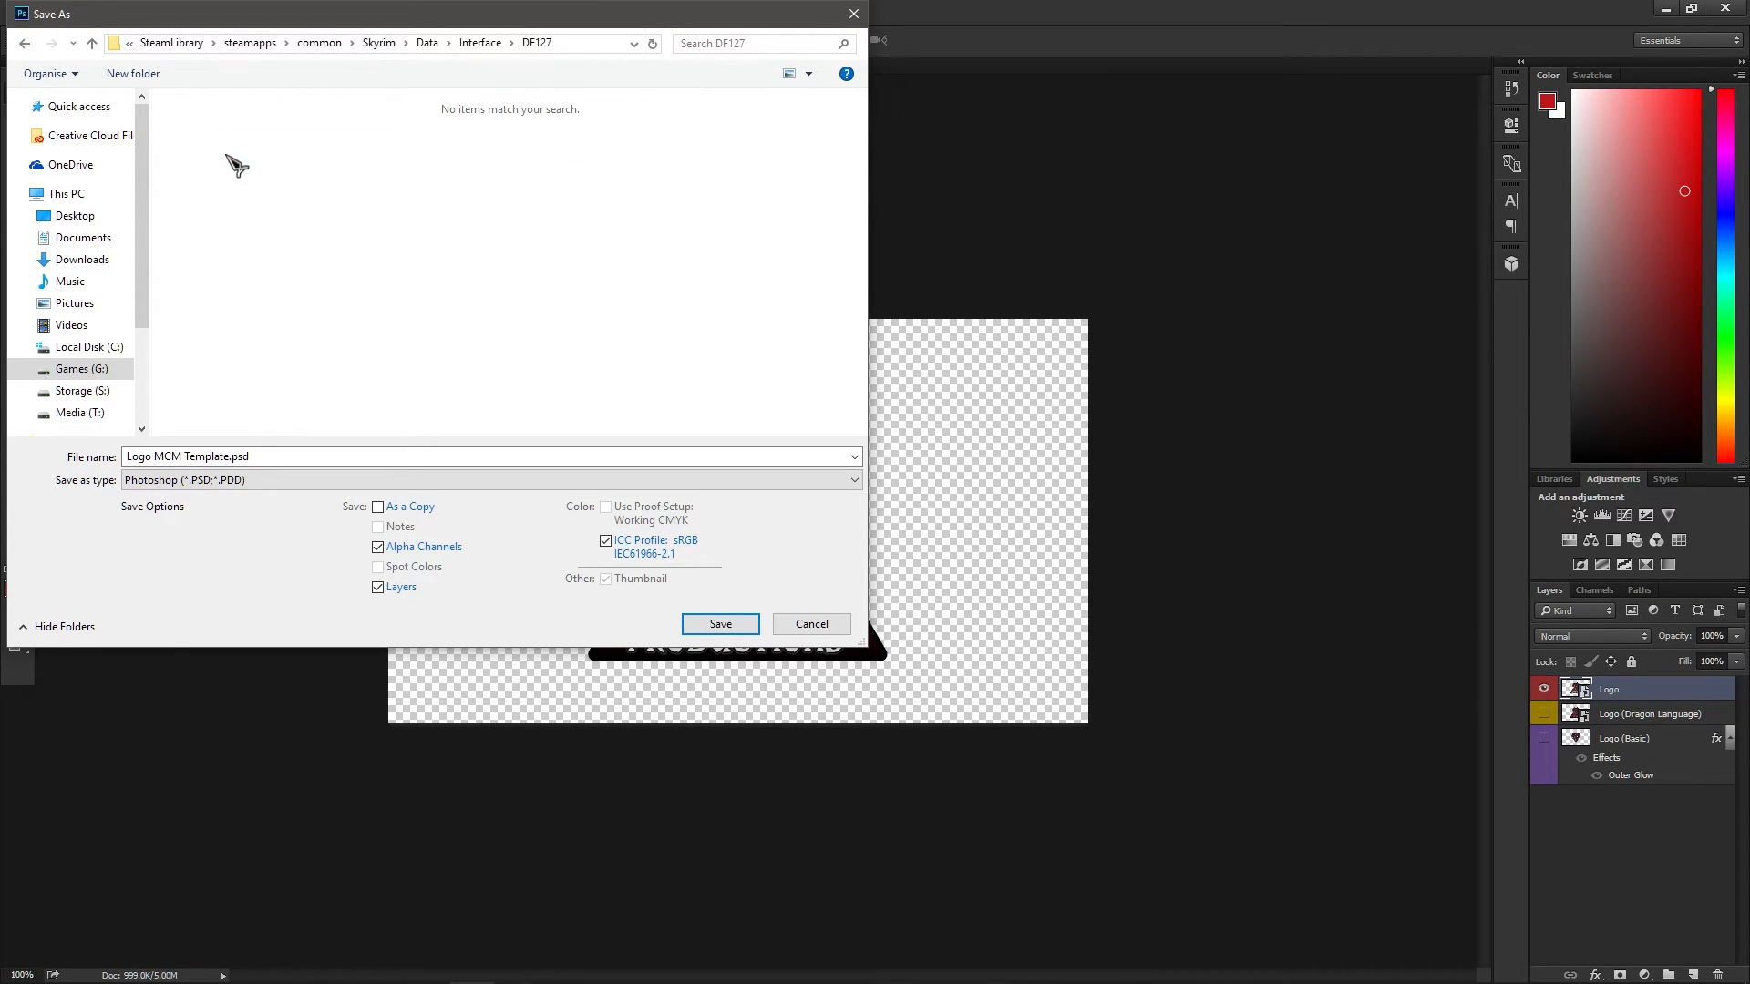
- Set the save file type to D3D/DDS with alpha channels included
click(231, 482)
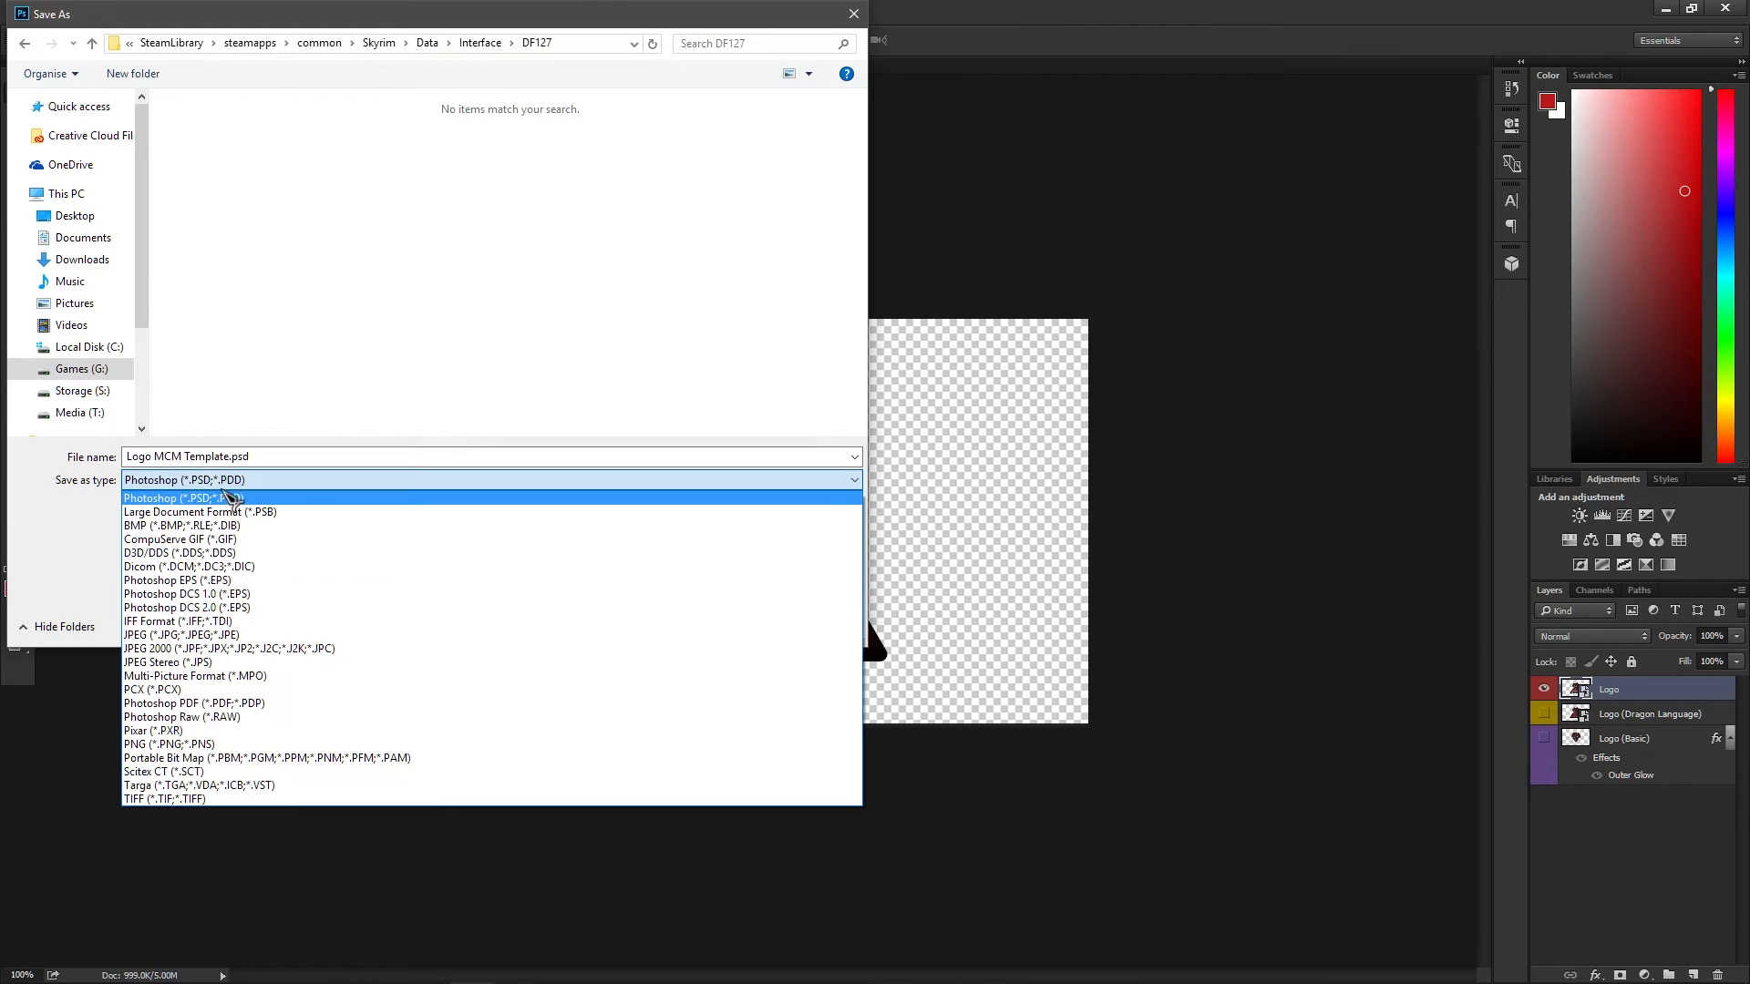
click(231, 554)
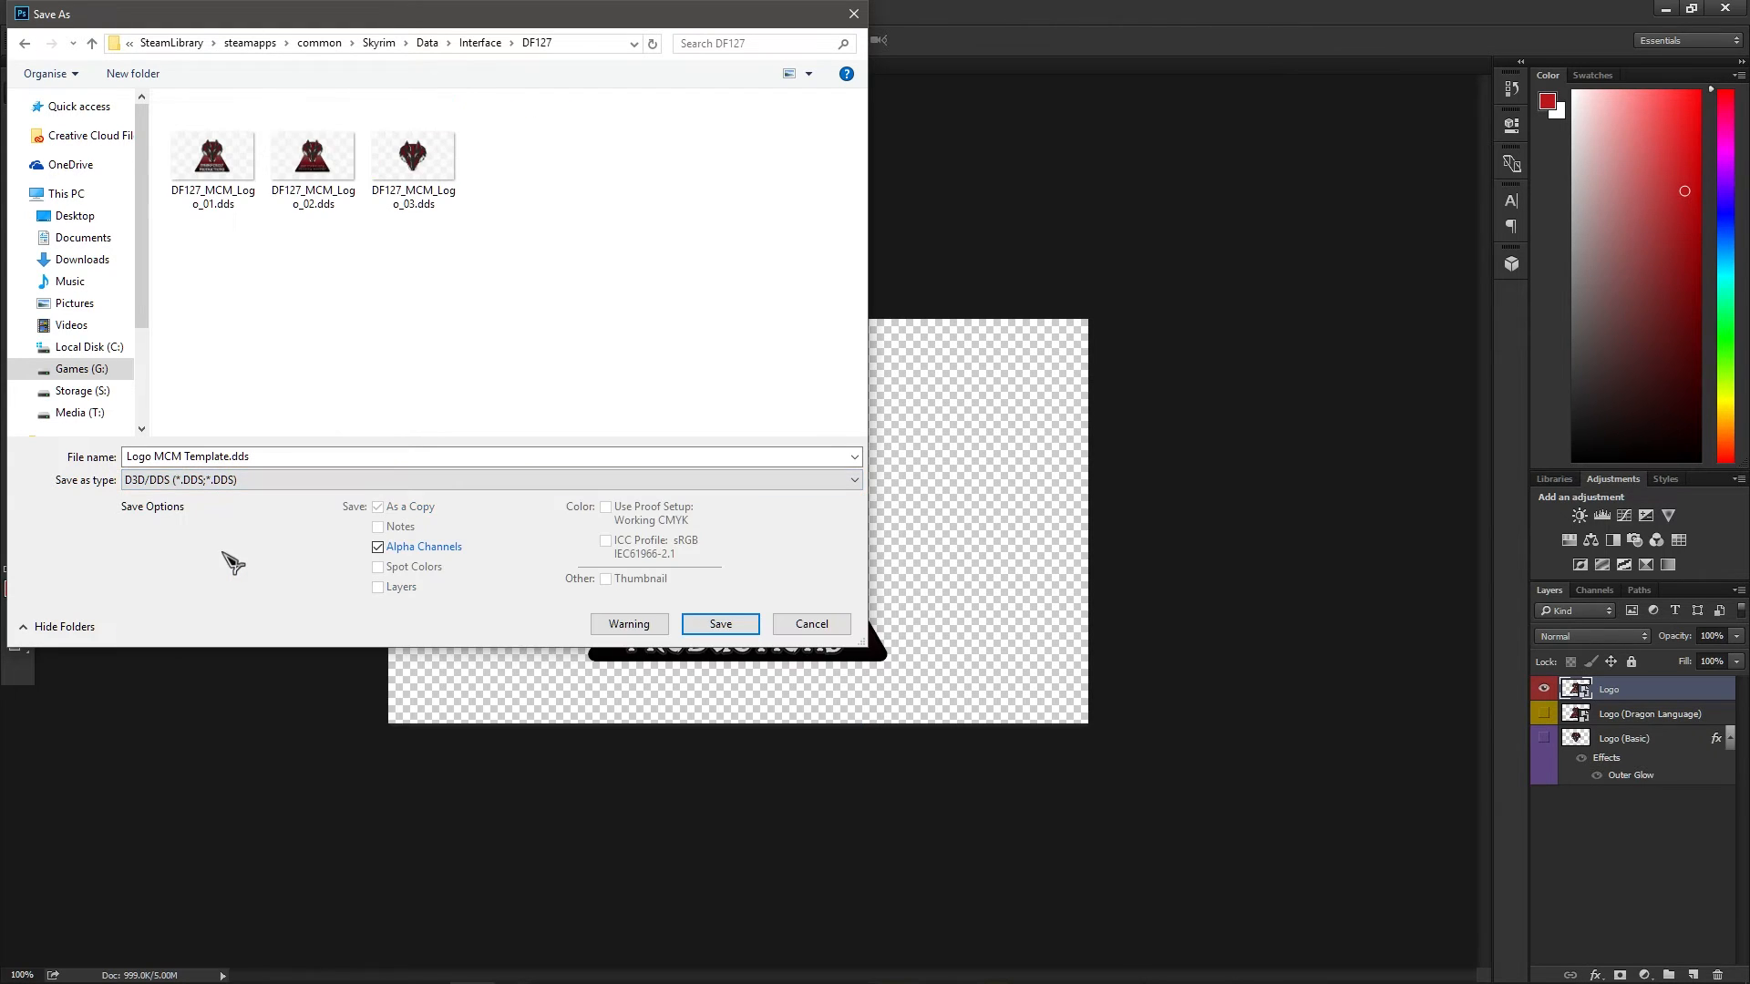
click(220, 459)
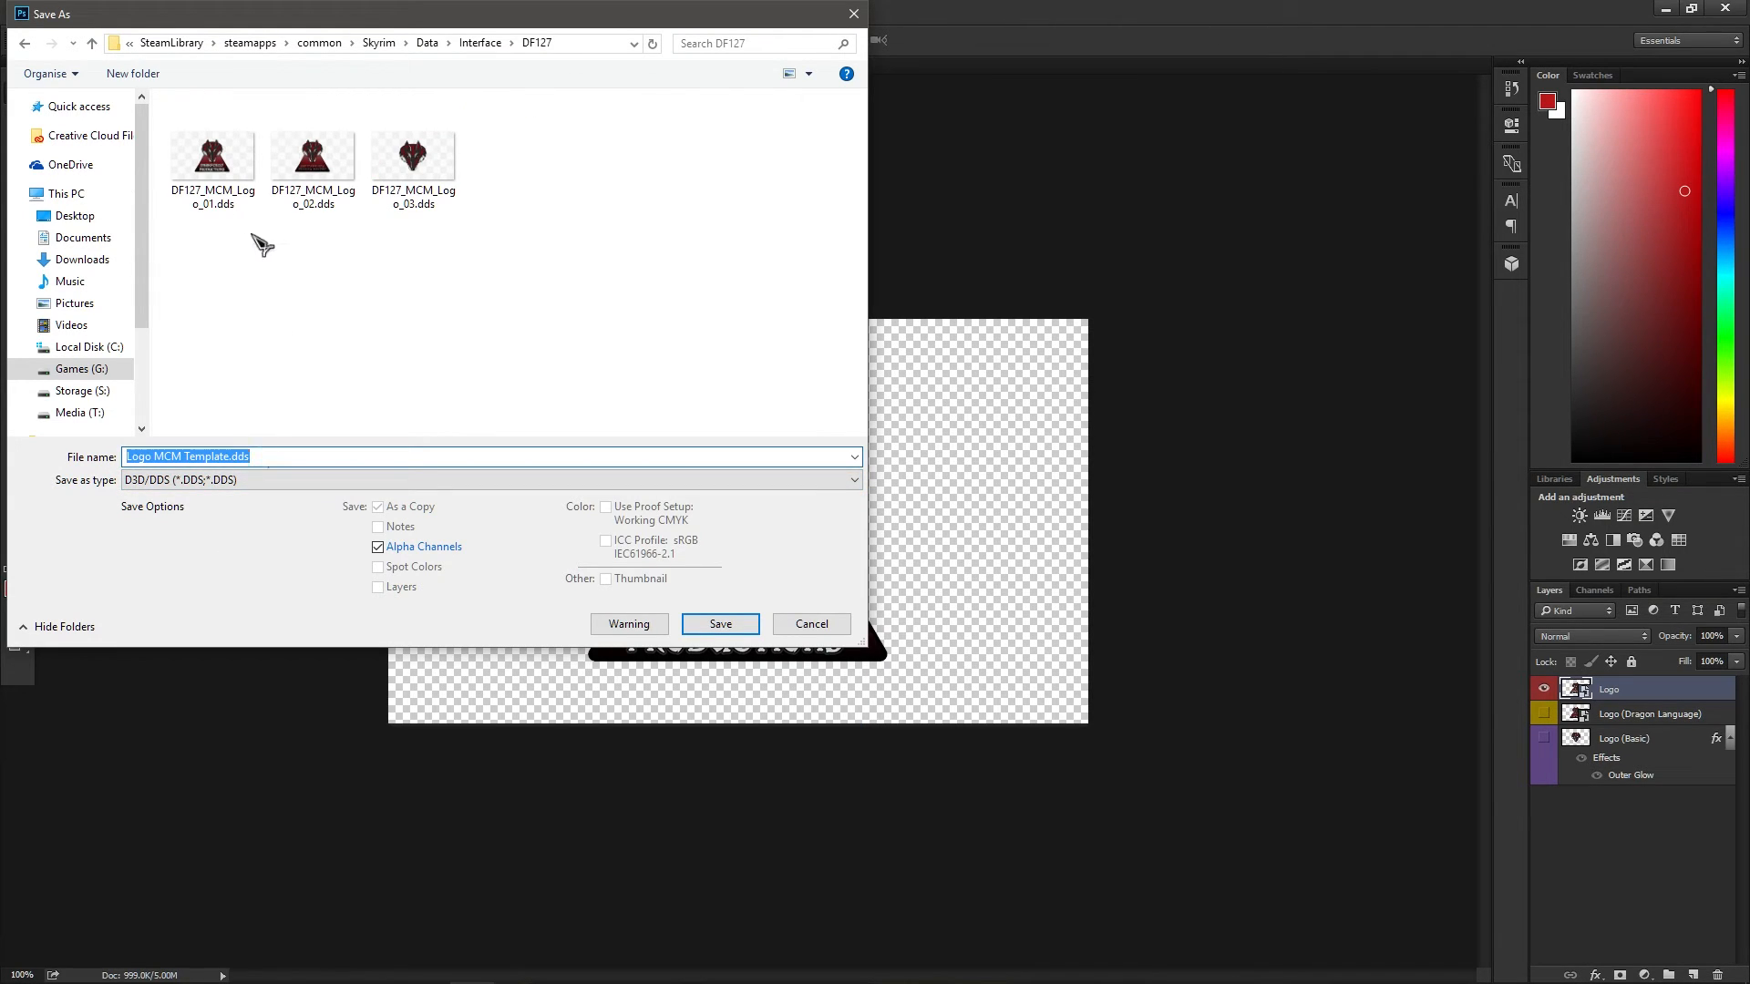
- Check the names of the existing logo DDS files in the DF127 folder
click(239, 205)
click(319, 191)
click(418, 175)
click(228, 202)
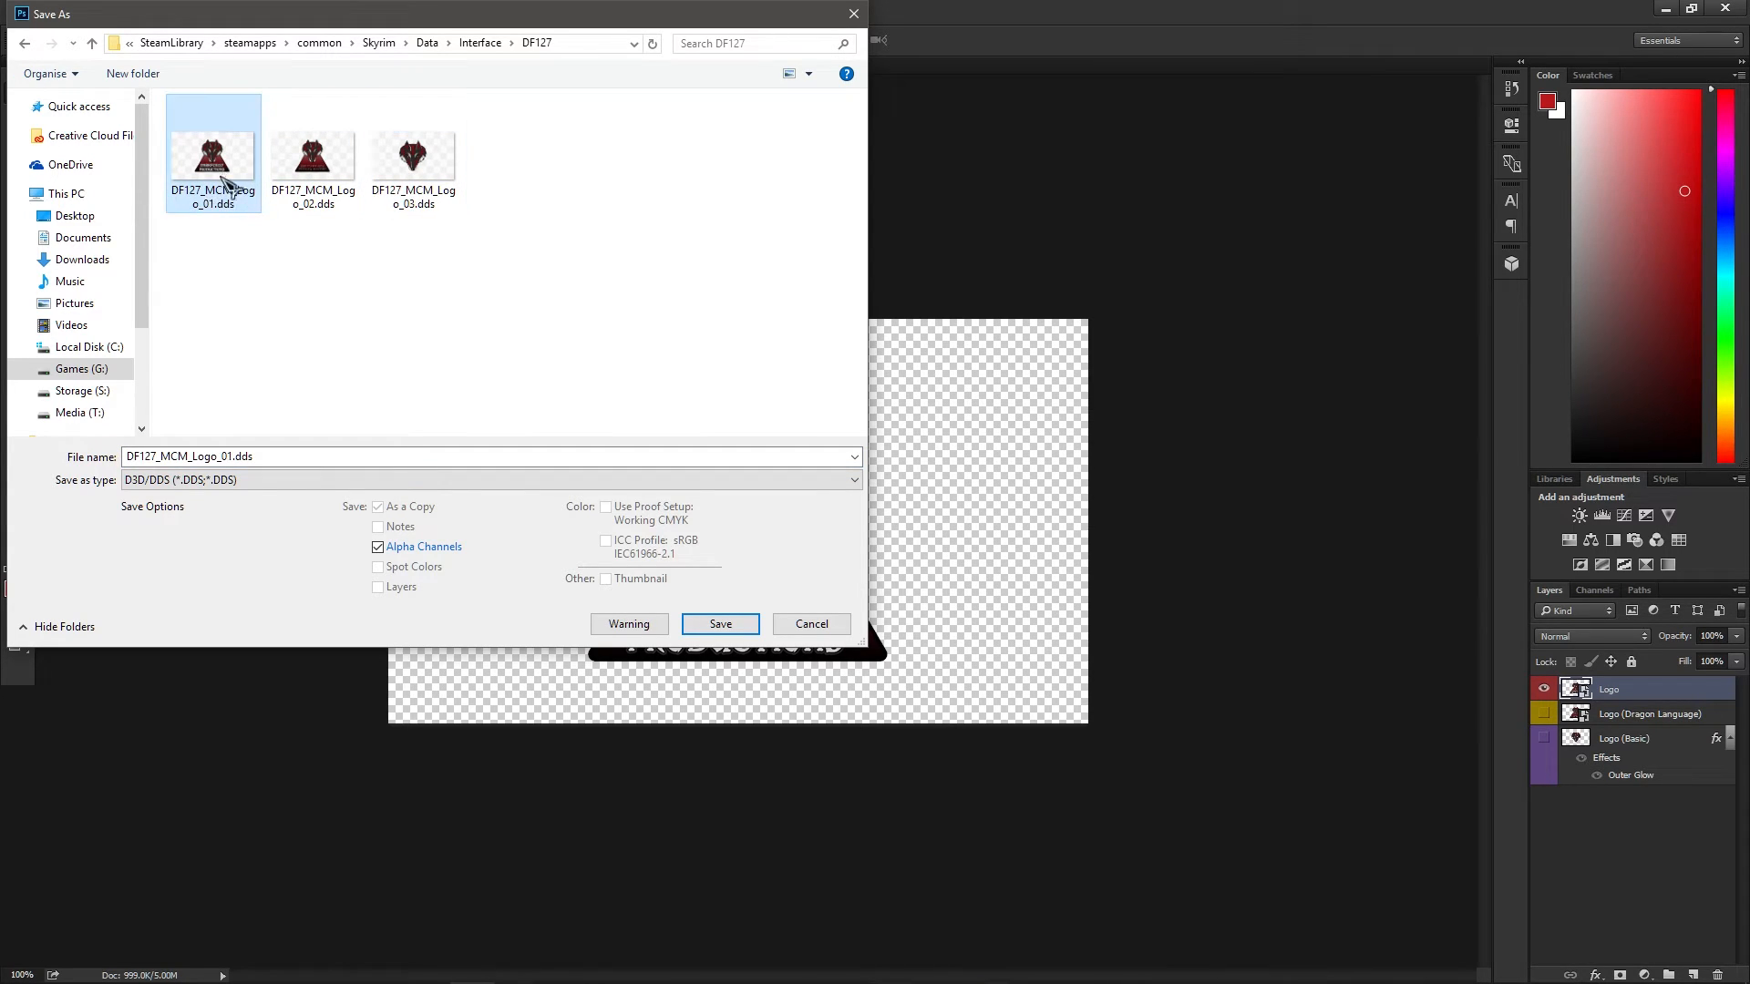
right_click(223, 180)
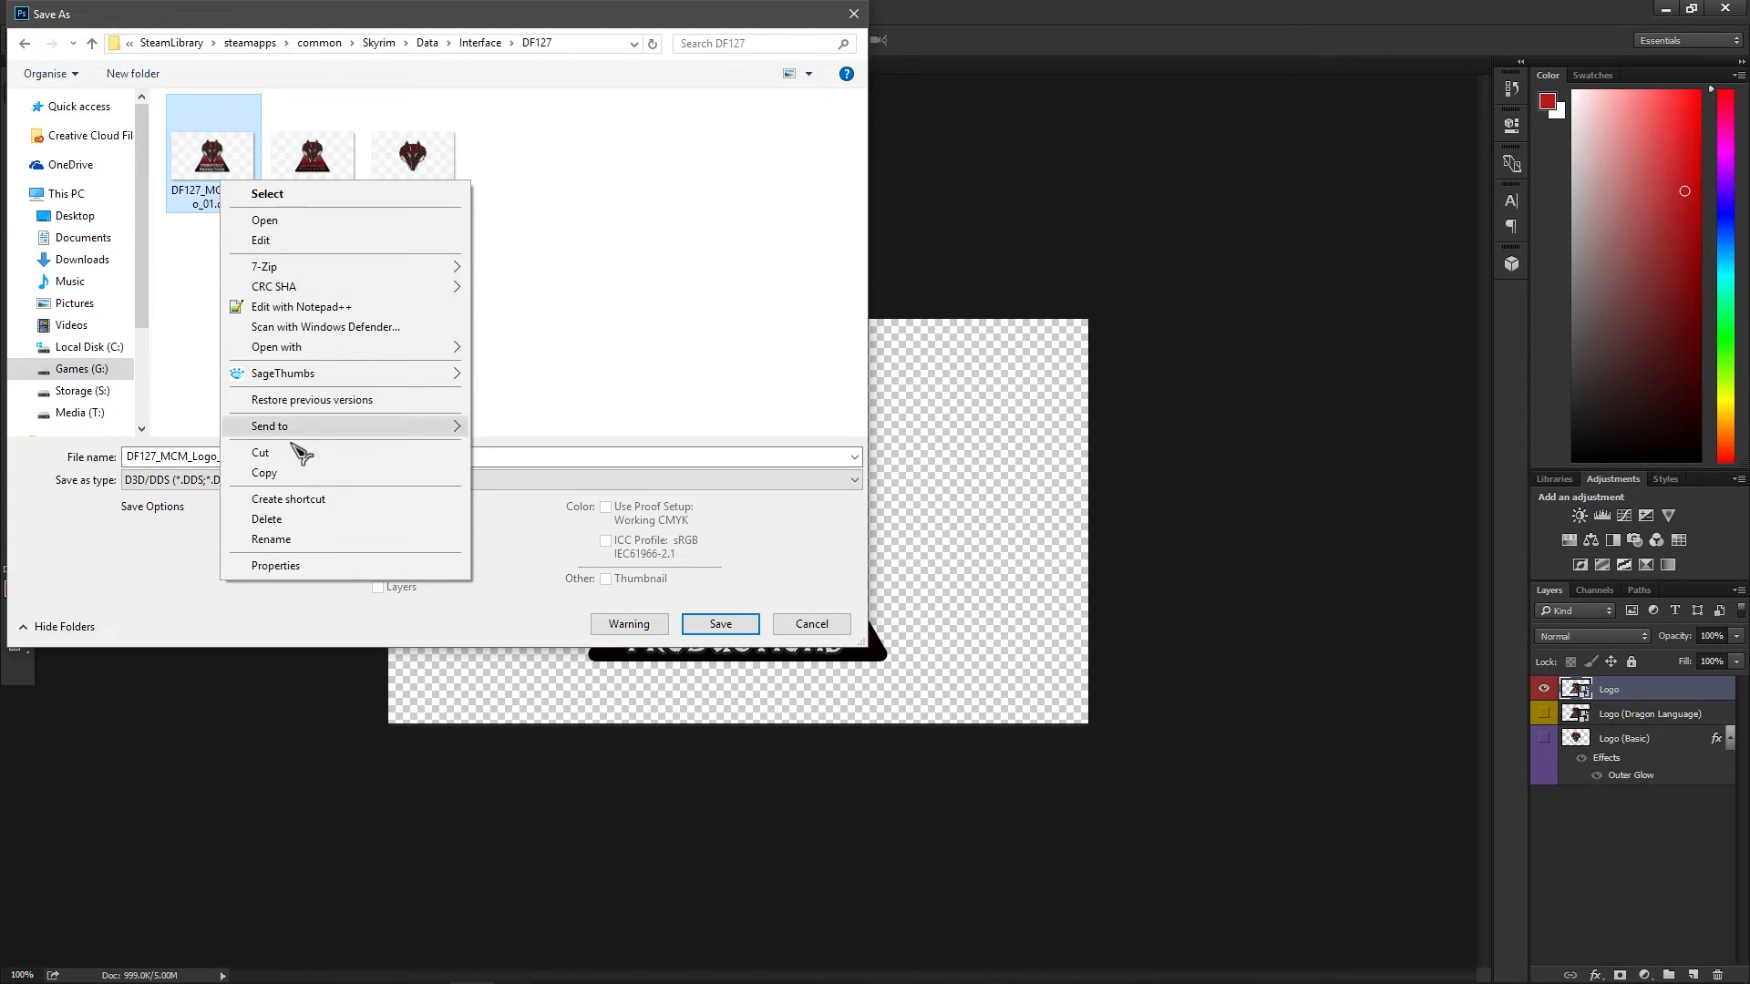
click(292, 535)
click(242, 205)
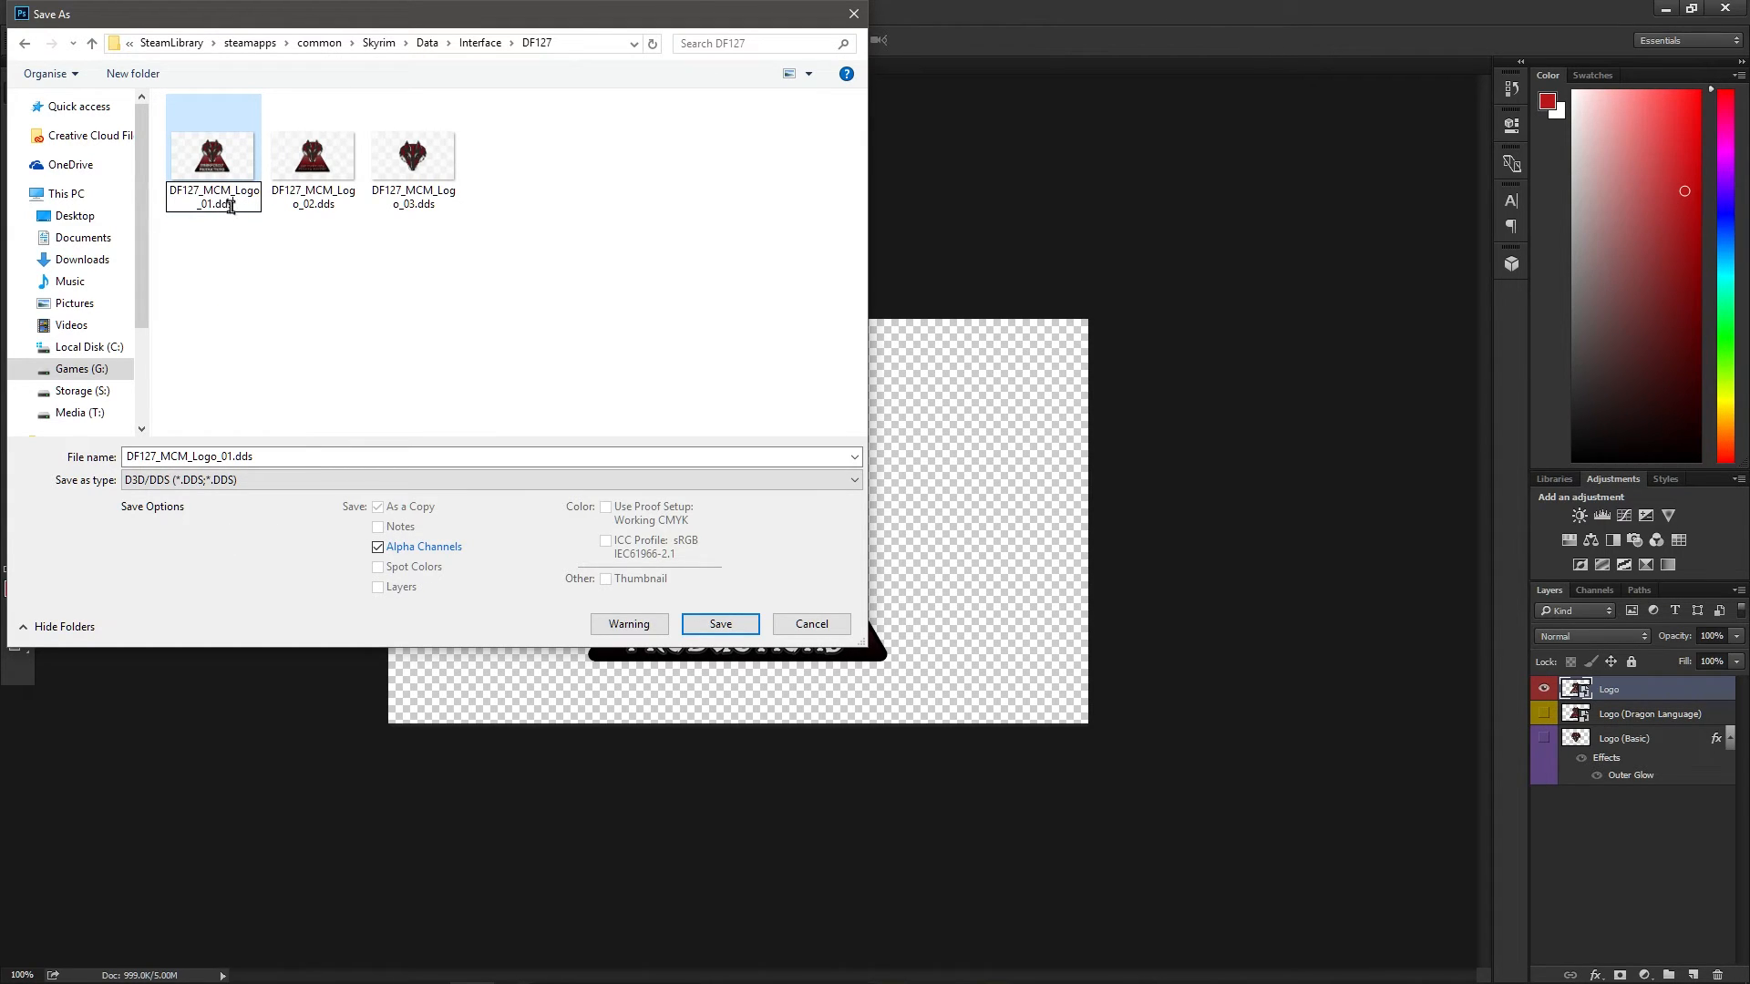
double_click(232, 202)
right_click(208, 193)
click(251, 249)
key(Return)
click(239, 200)
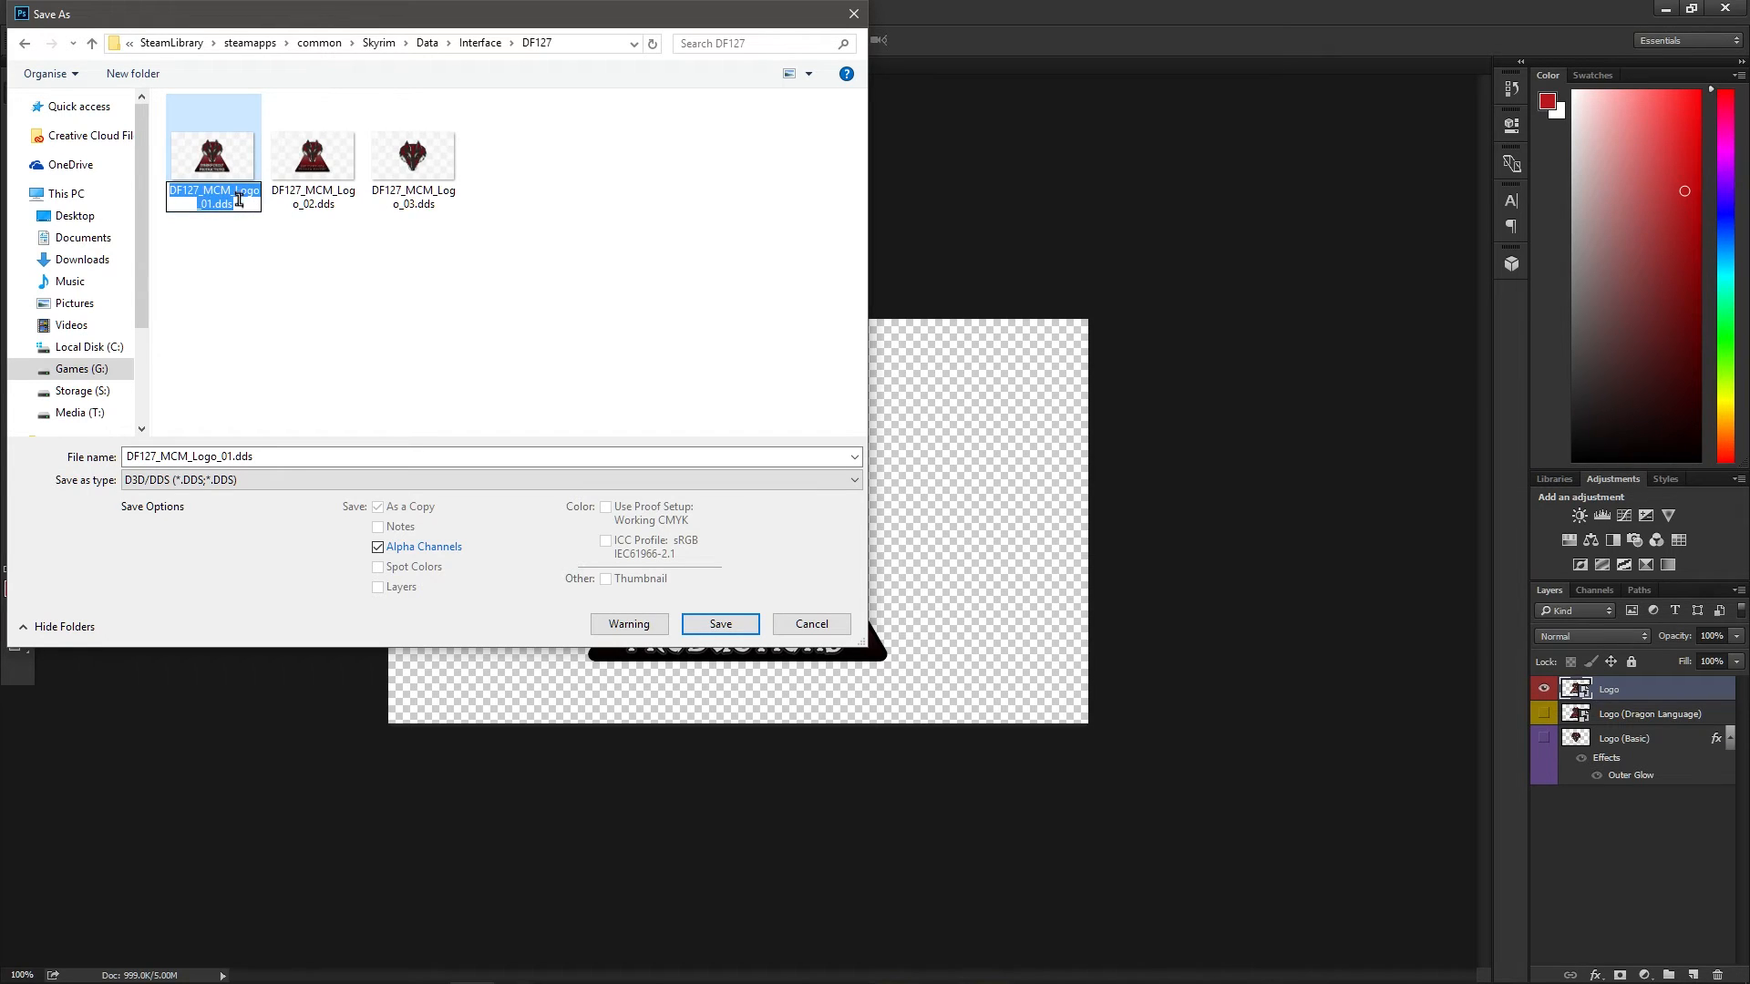
click(315, 207)
click(408, 203)
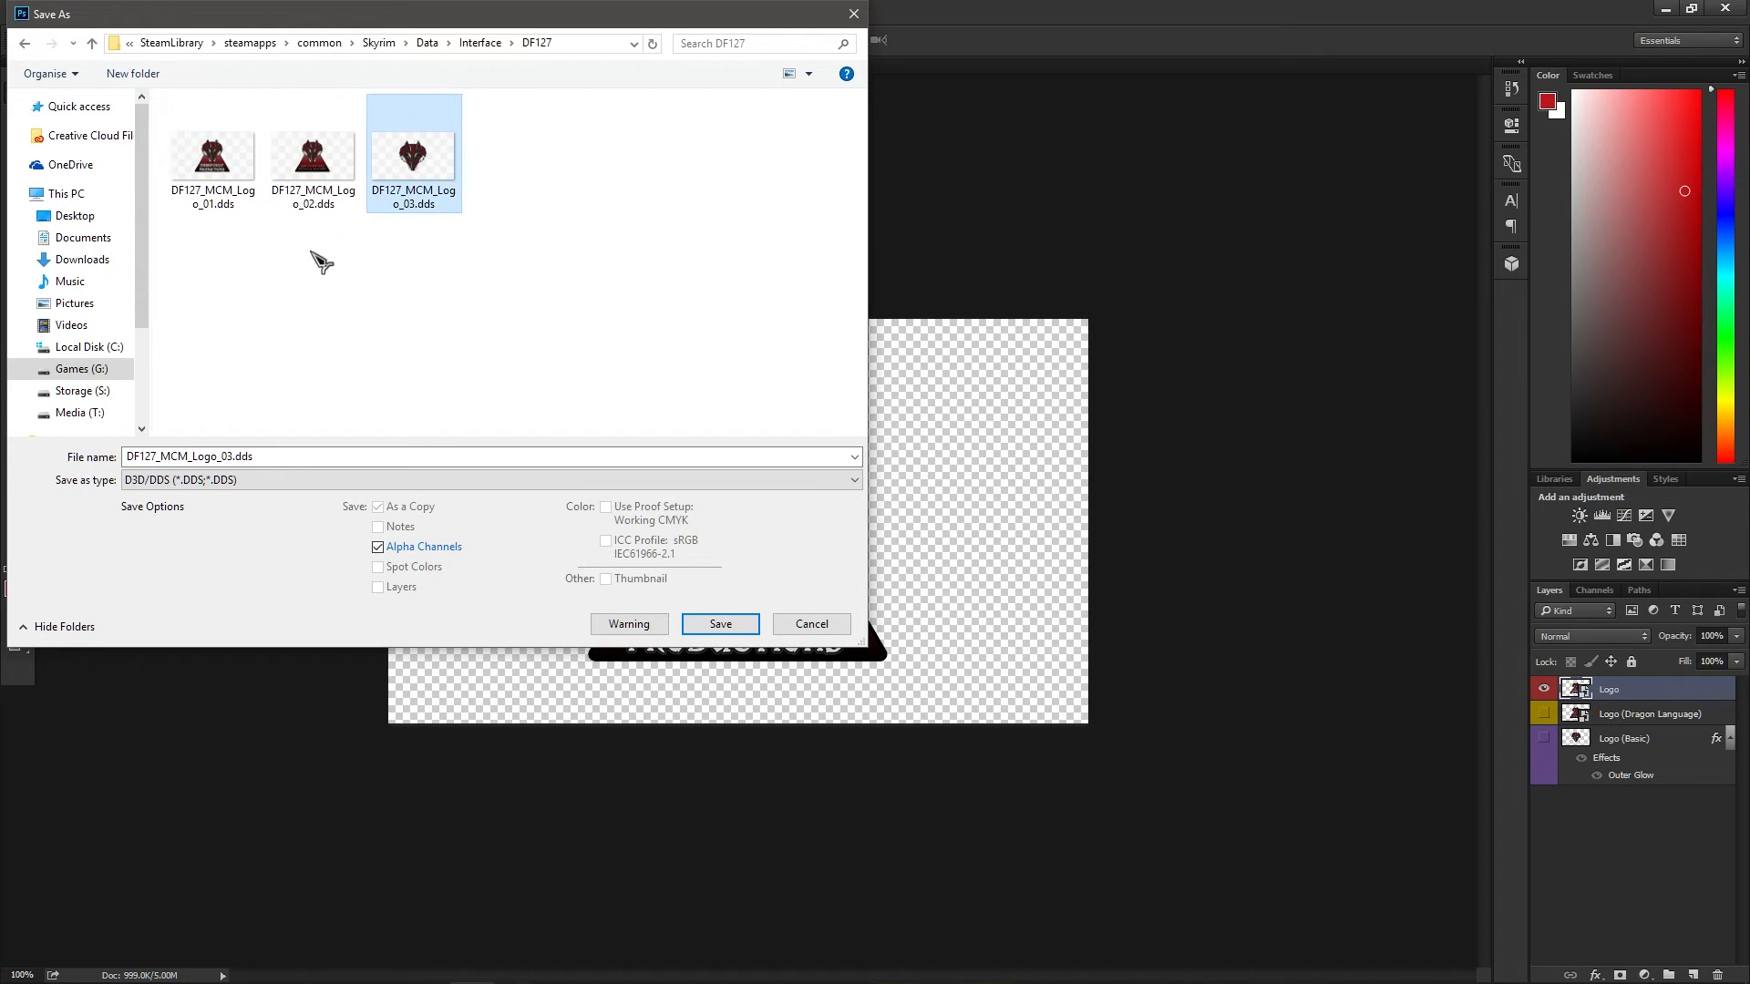
- Save the logo as DF127_MCM_Logo_01.dds, replacing the existing file
click(255, 194)
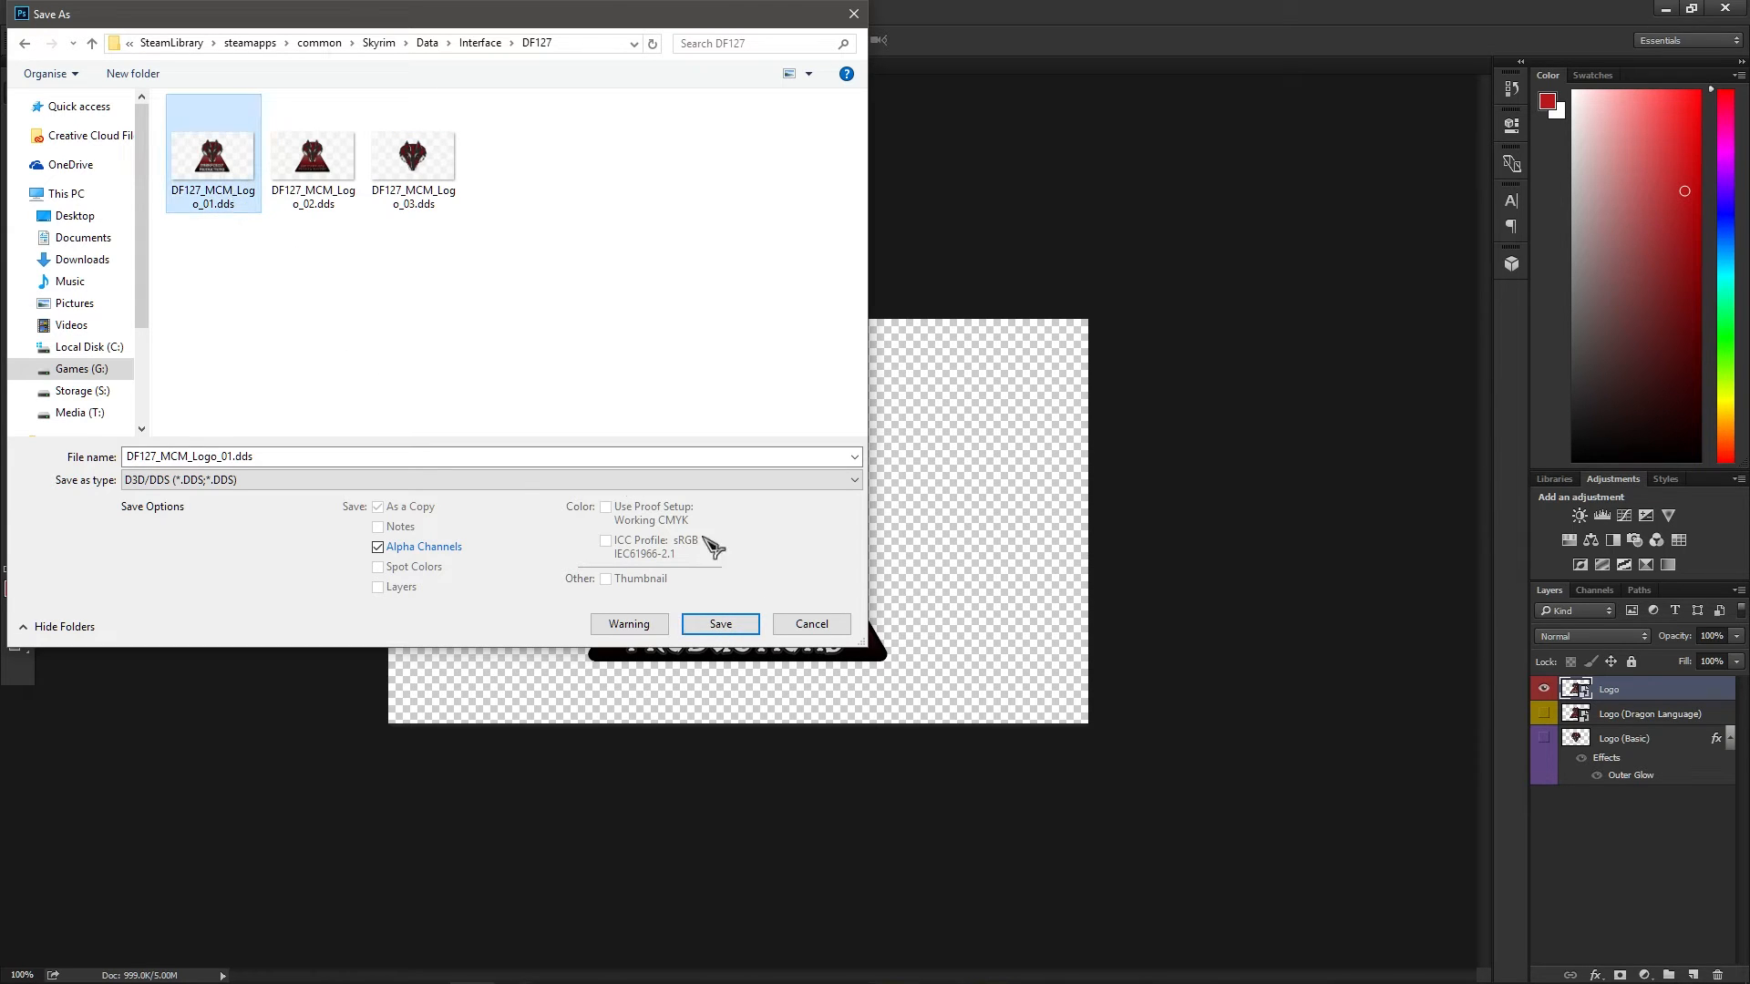
click(721, 624)
click(912, 501)
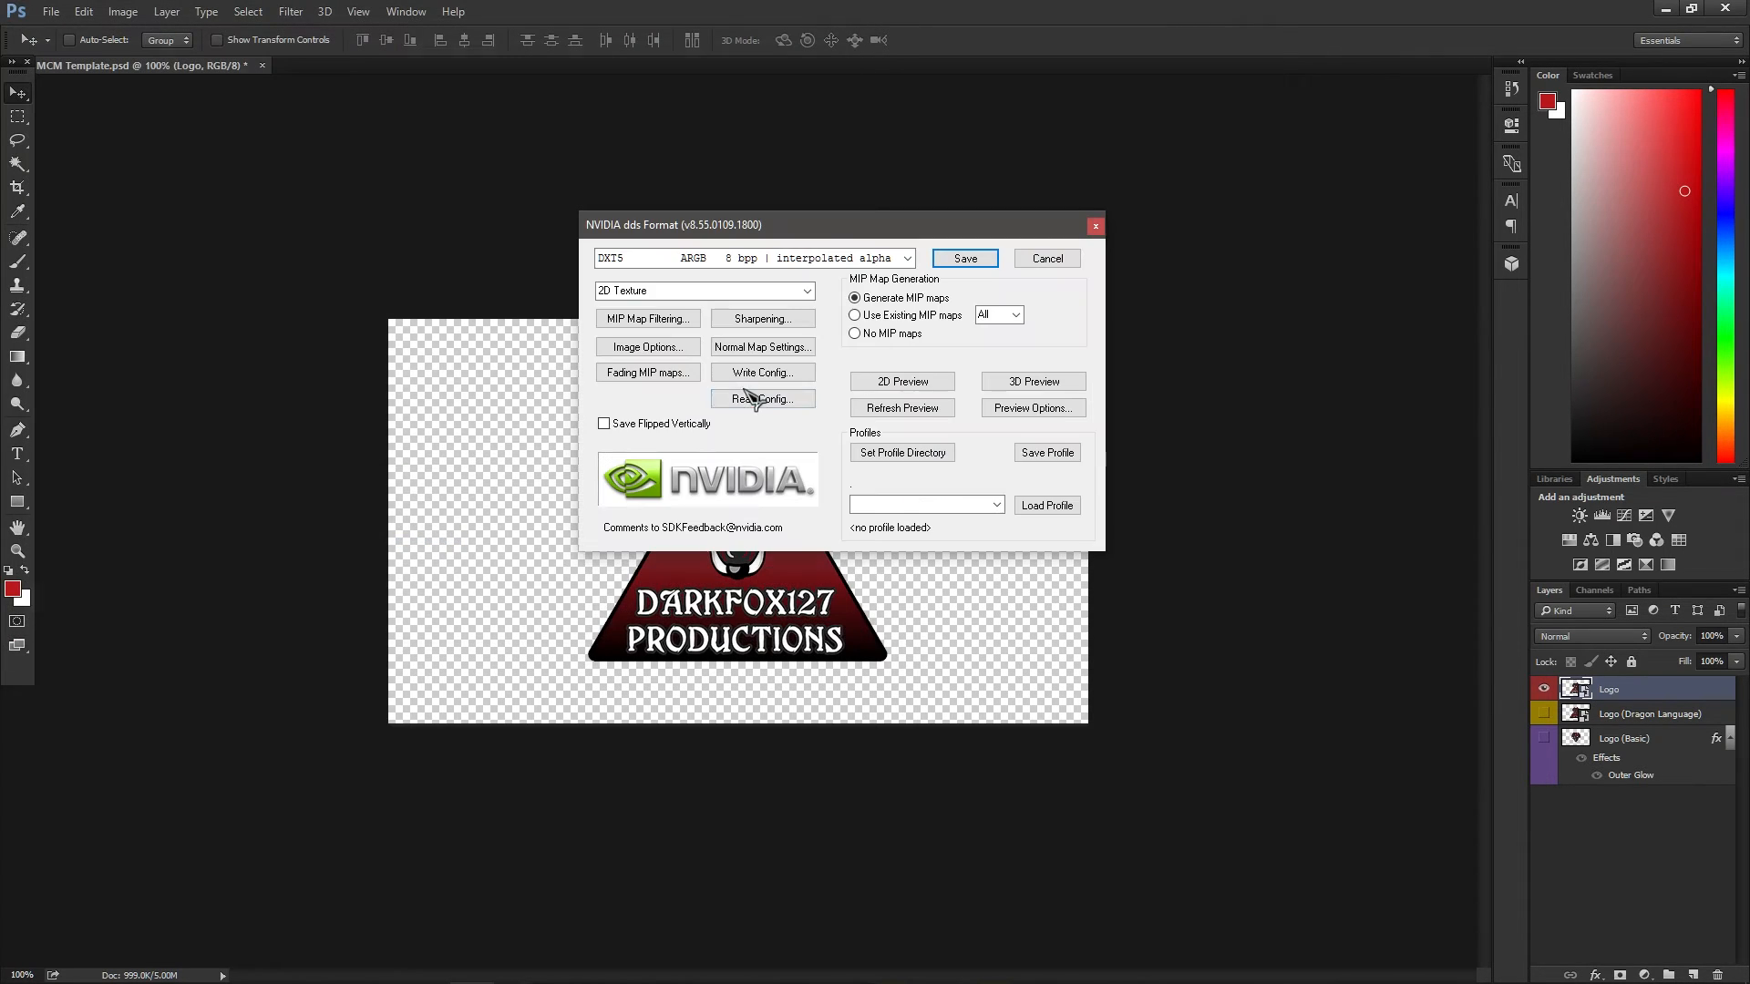
- Save the DDS texture with DXT5 ARGB 8 bpp interpolated alpha compression and generated MIP maps
drag(826, 234, 806, 272)
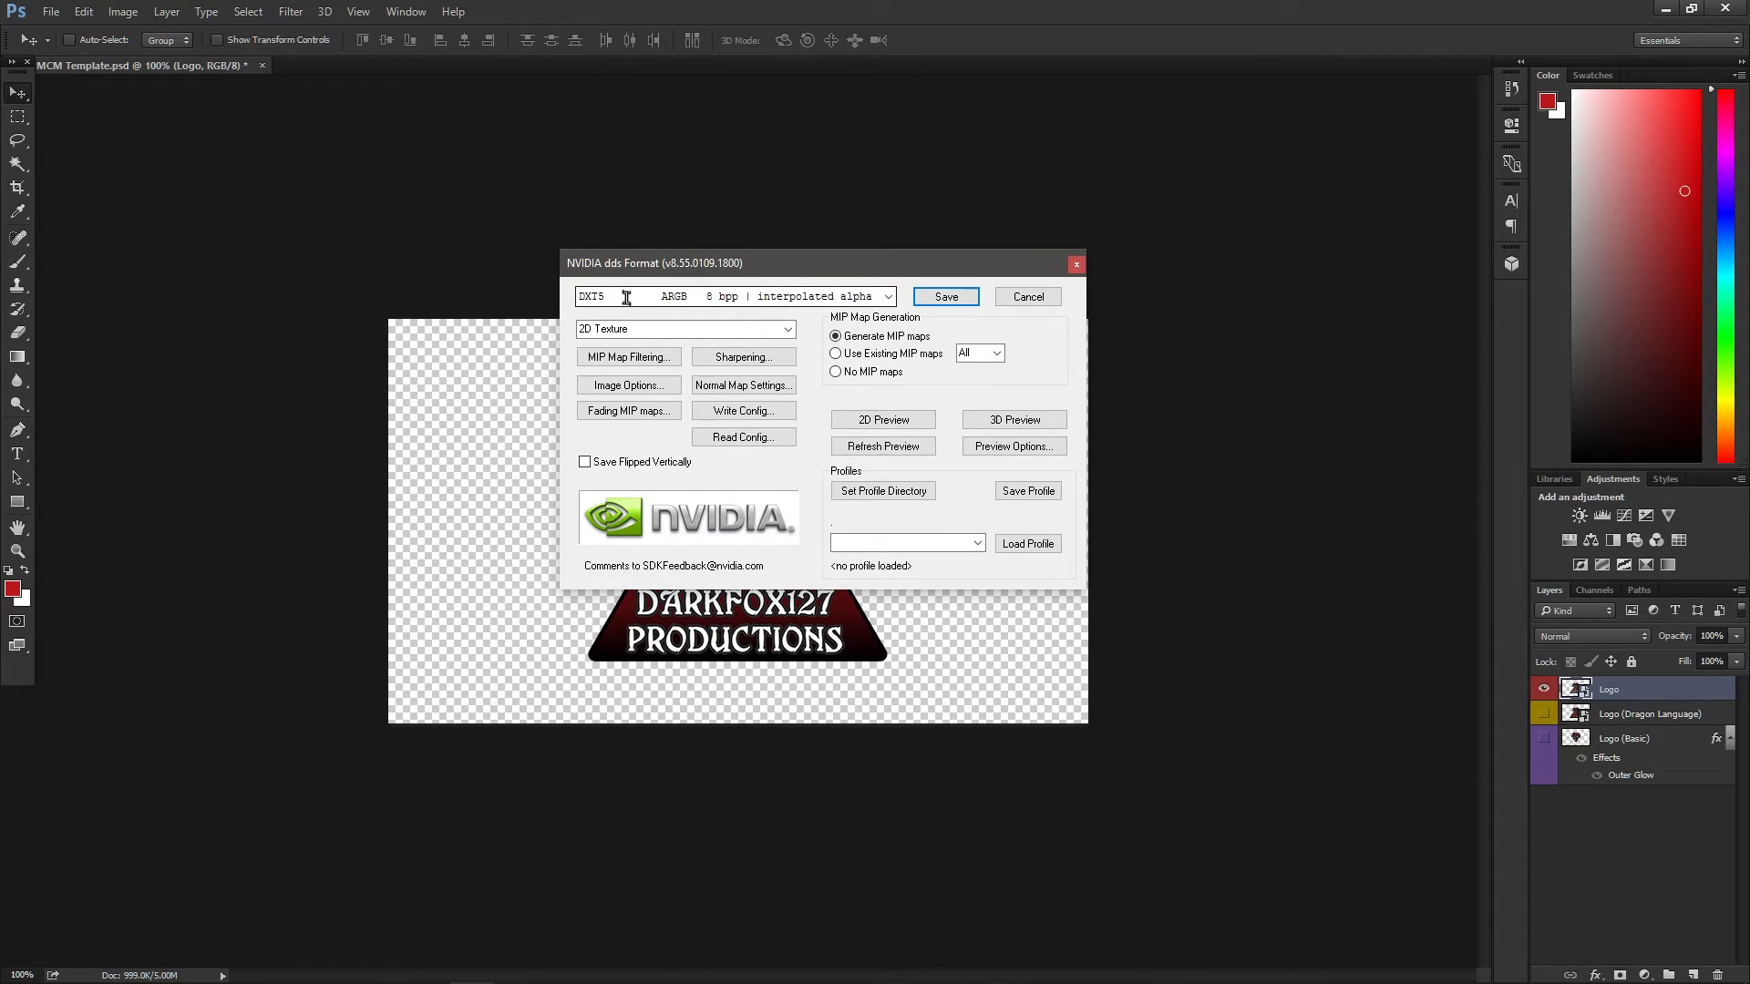
click(890, 299)
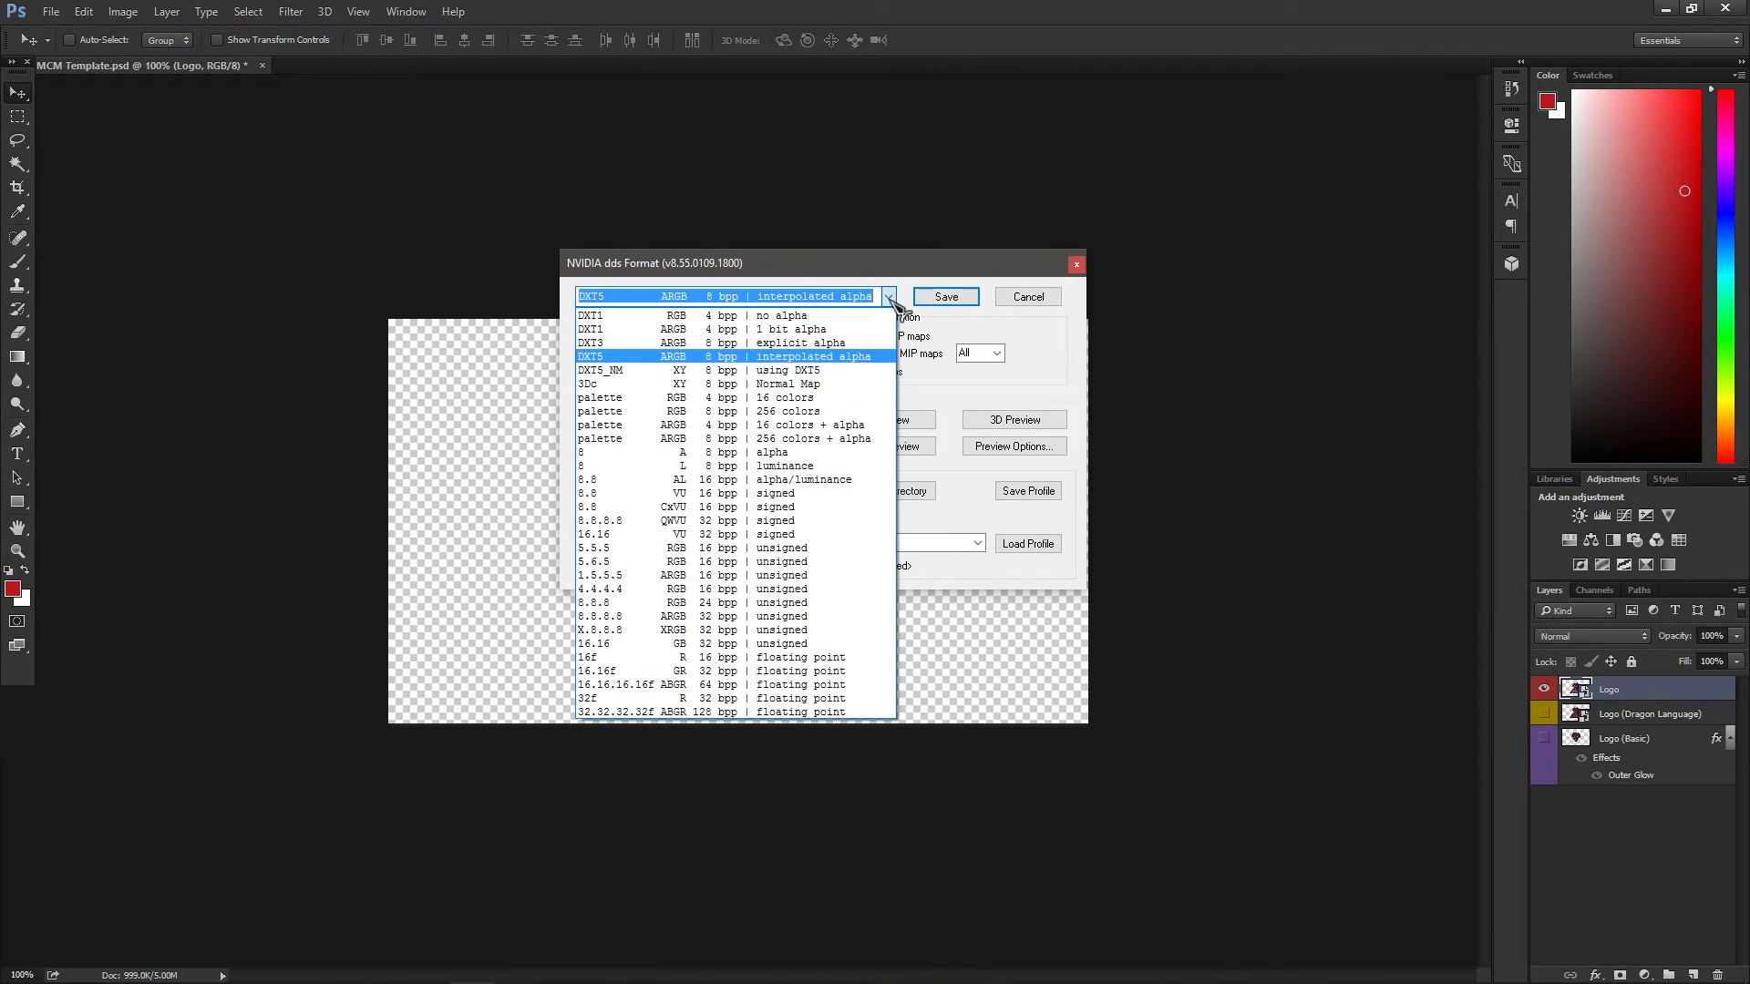
click(829, 358)
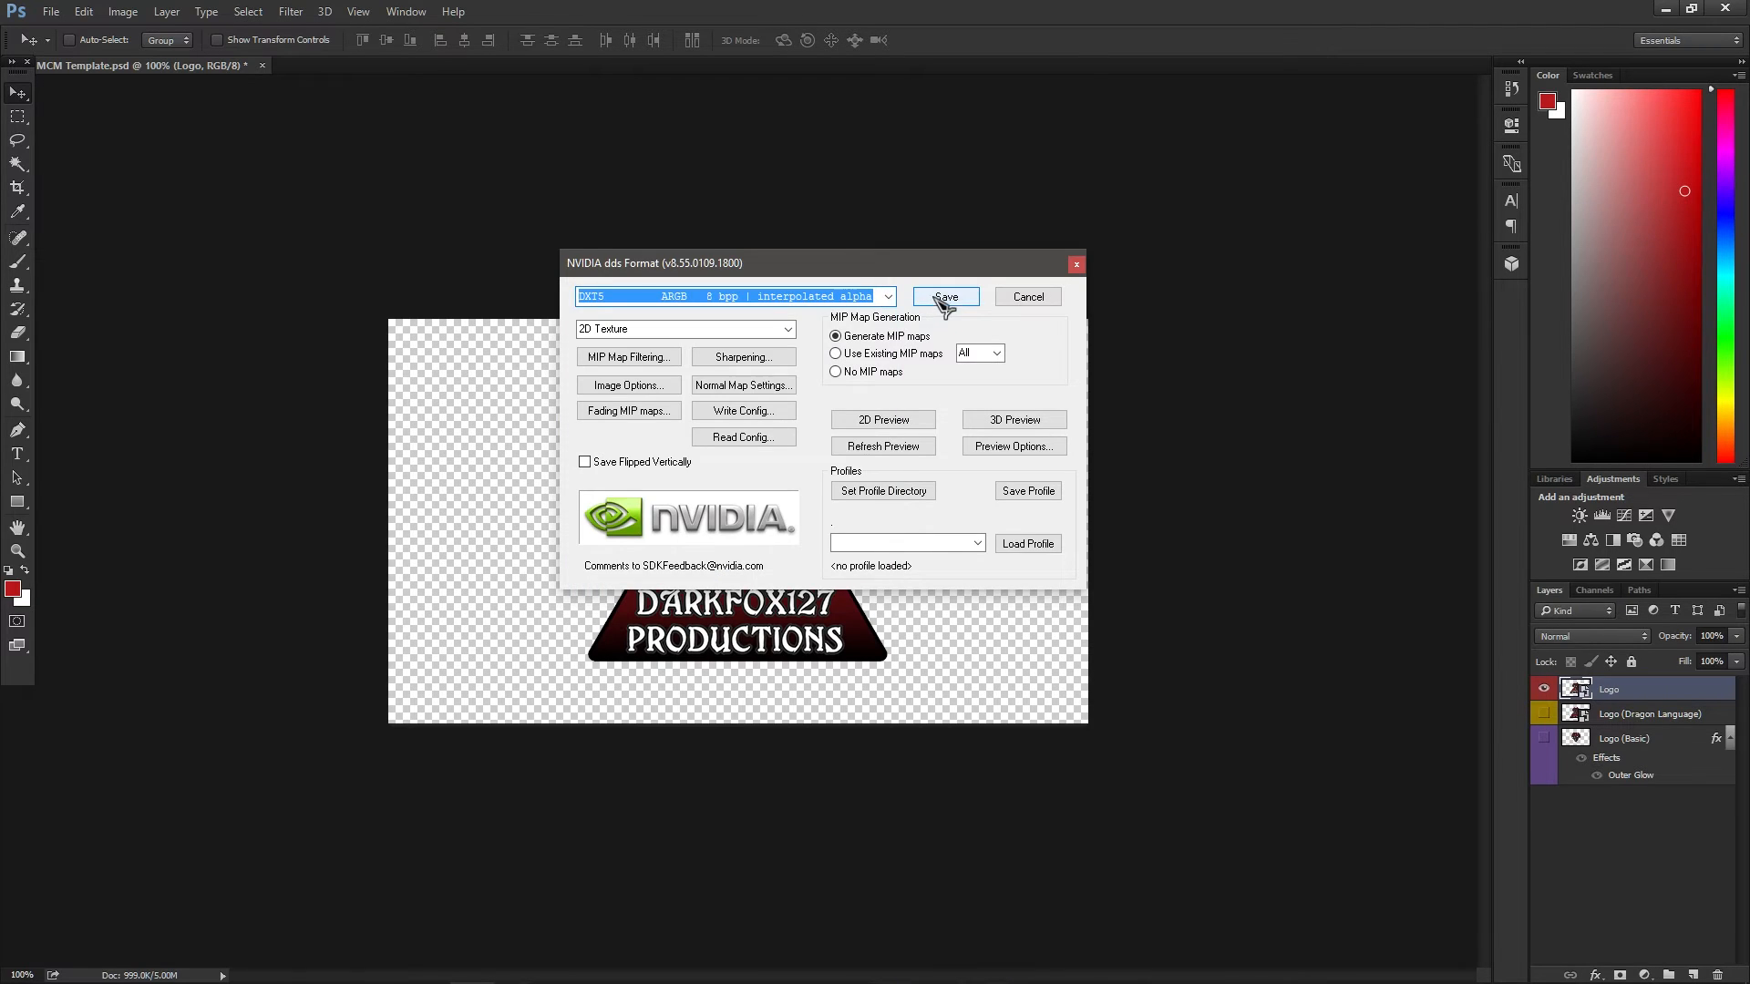
click(944, 298)
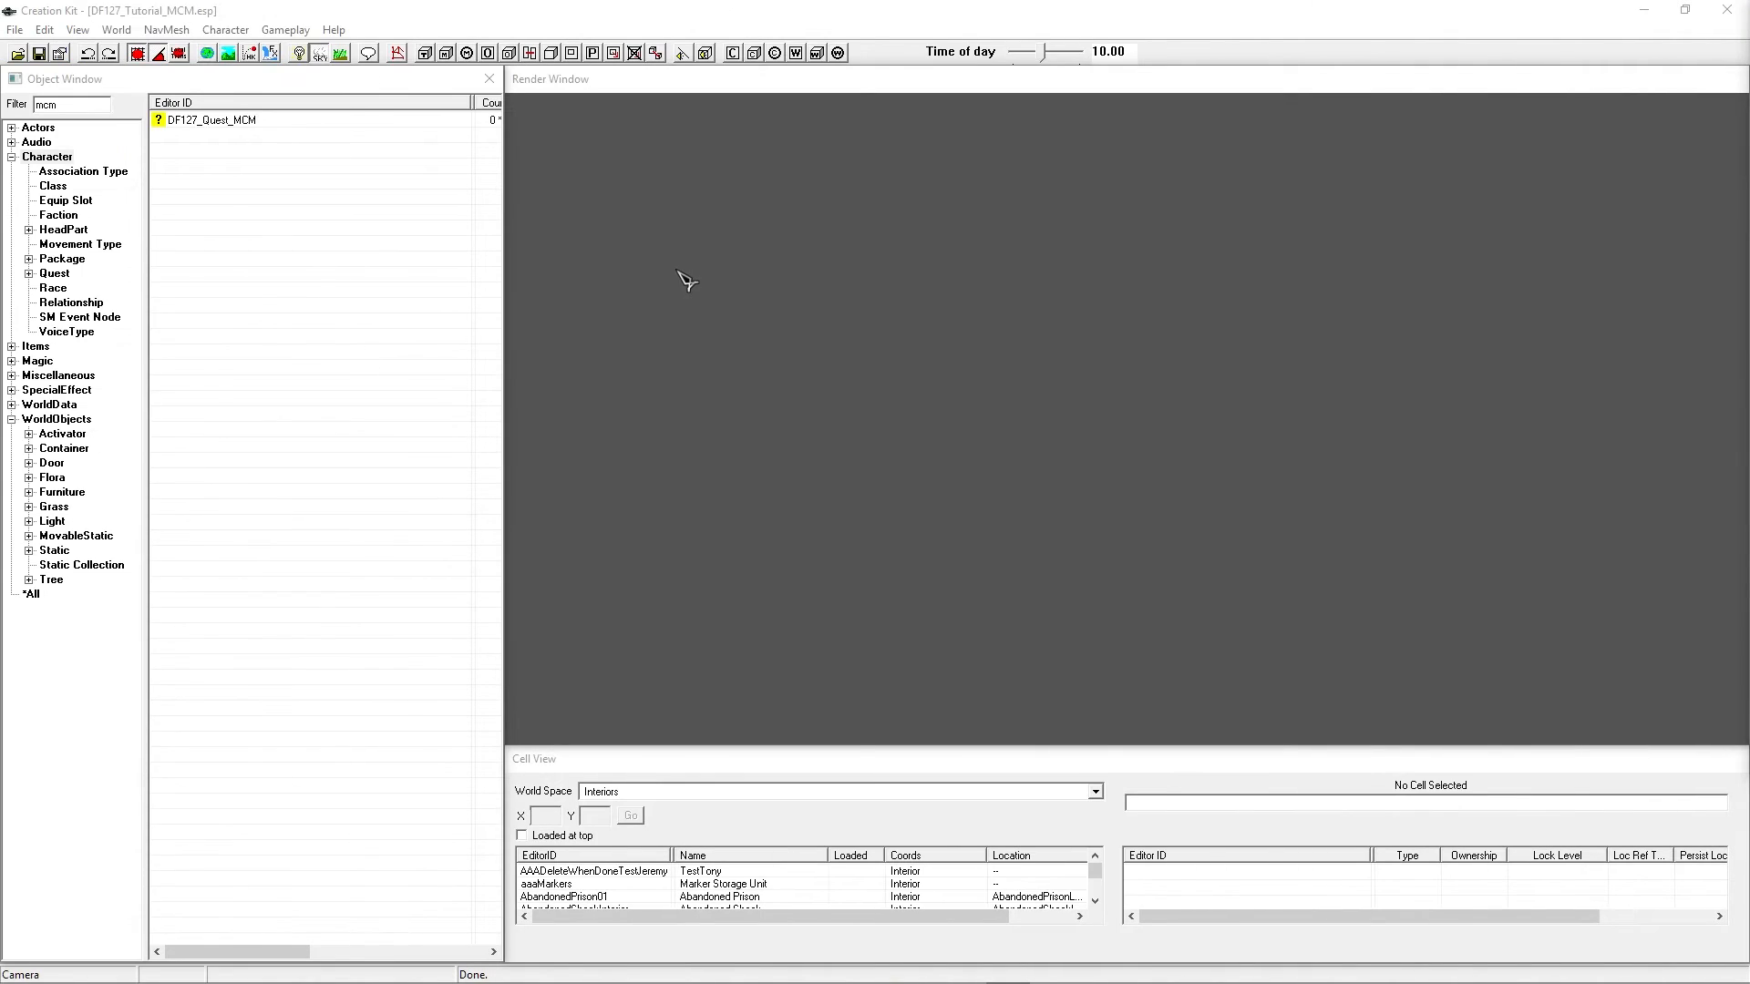
- In the Creation Kit, open the DF127_Script_MCM source attached to the DF127_Quest_MCM quest for editing
double_click(253, 126)
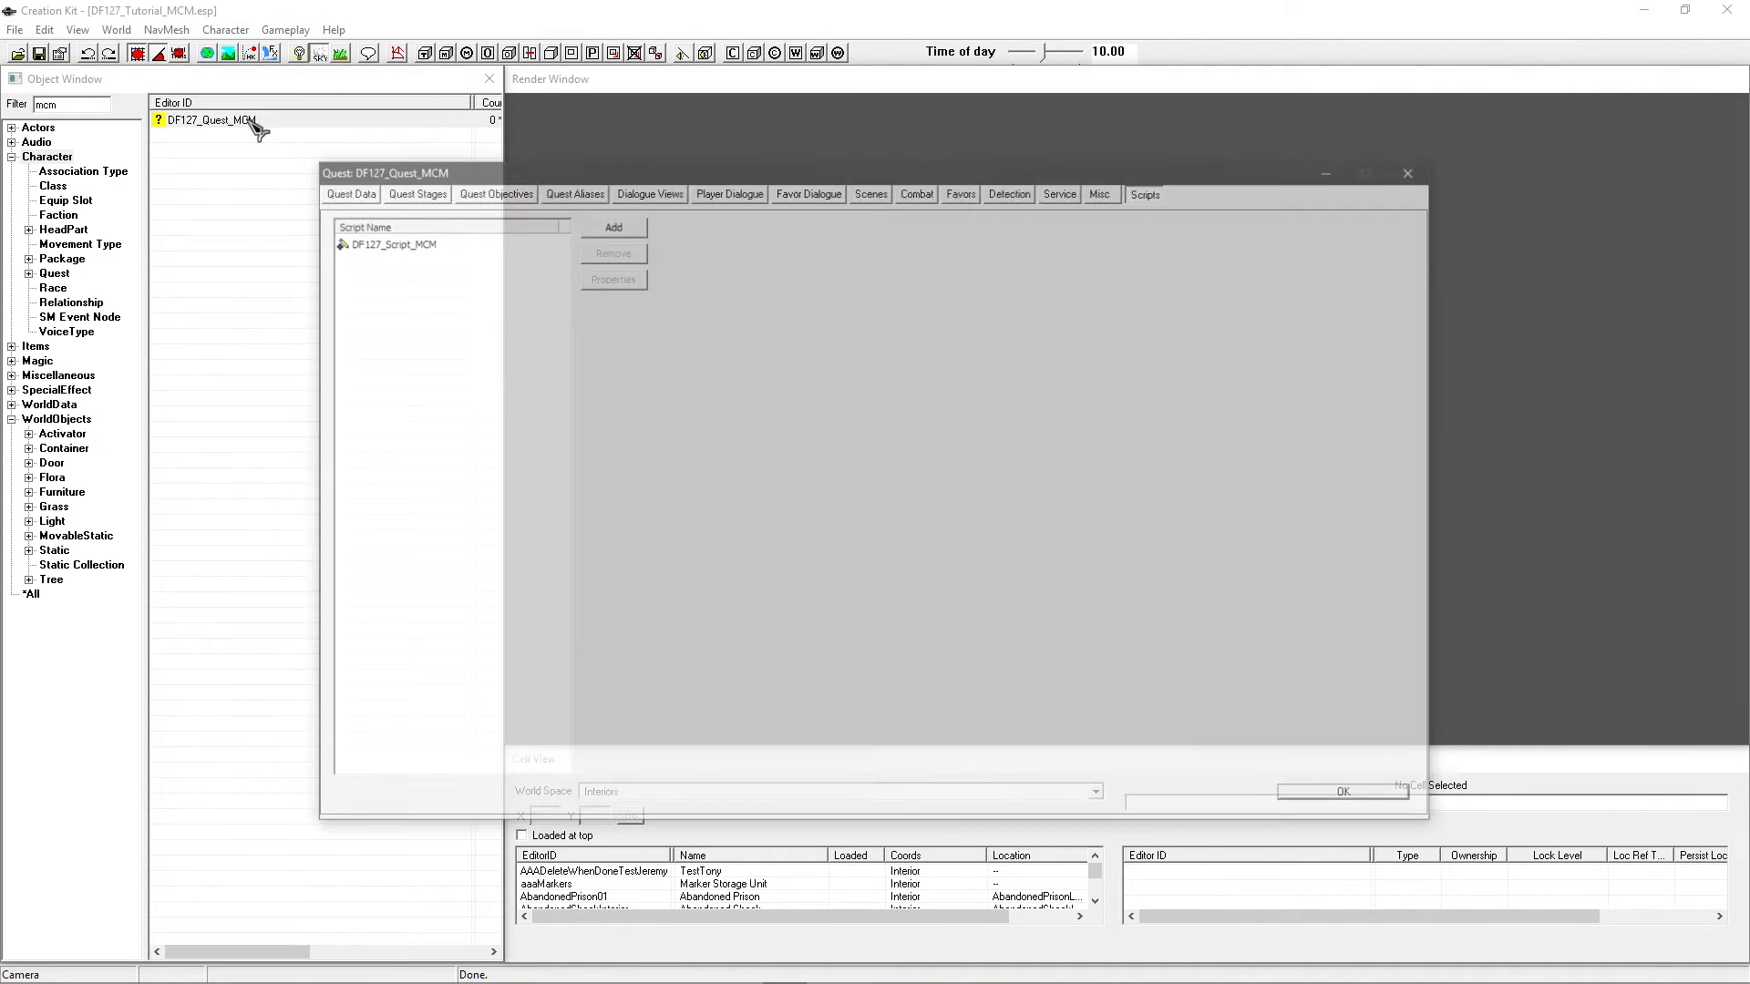
right_click(421, 243)
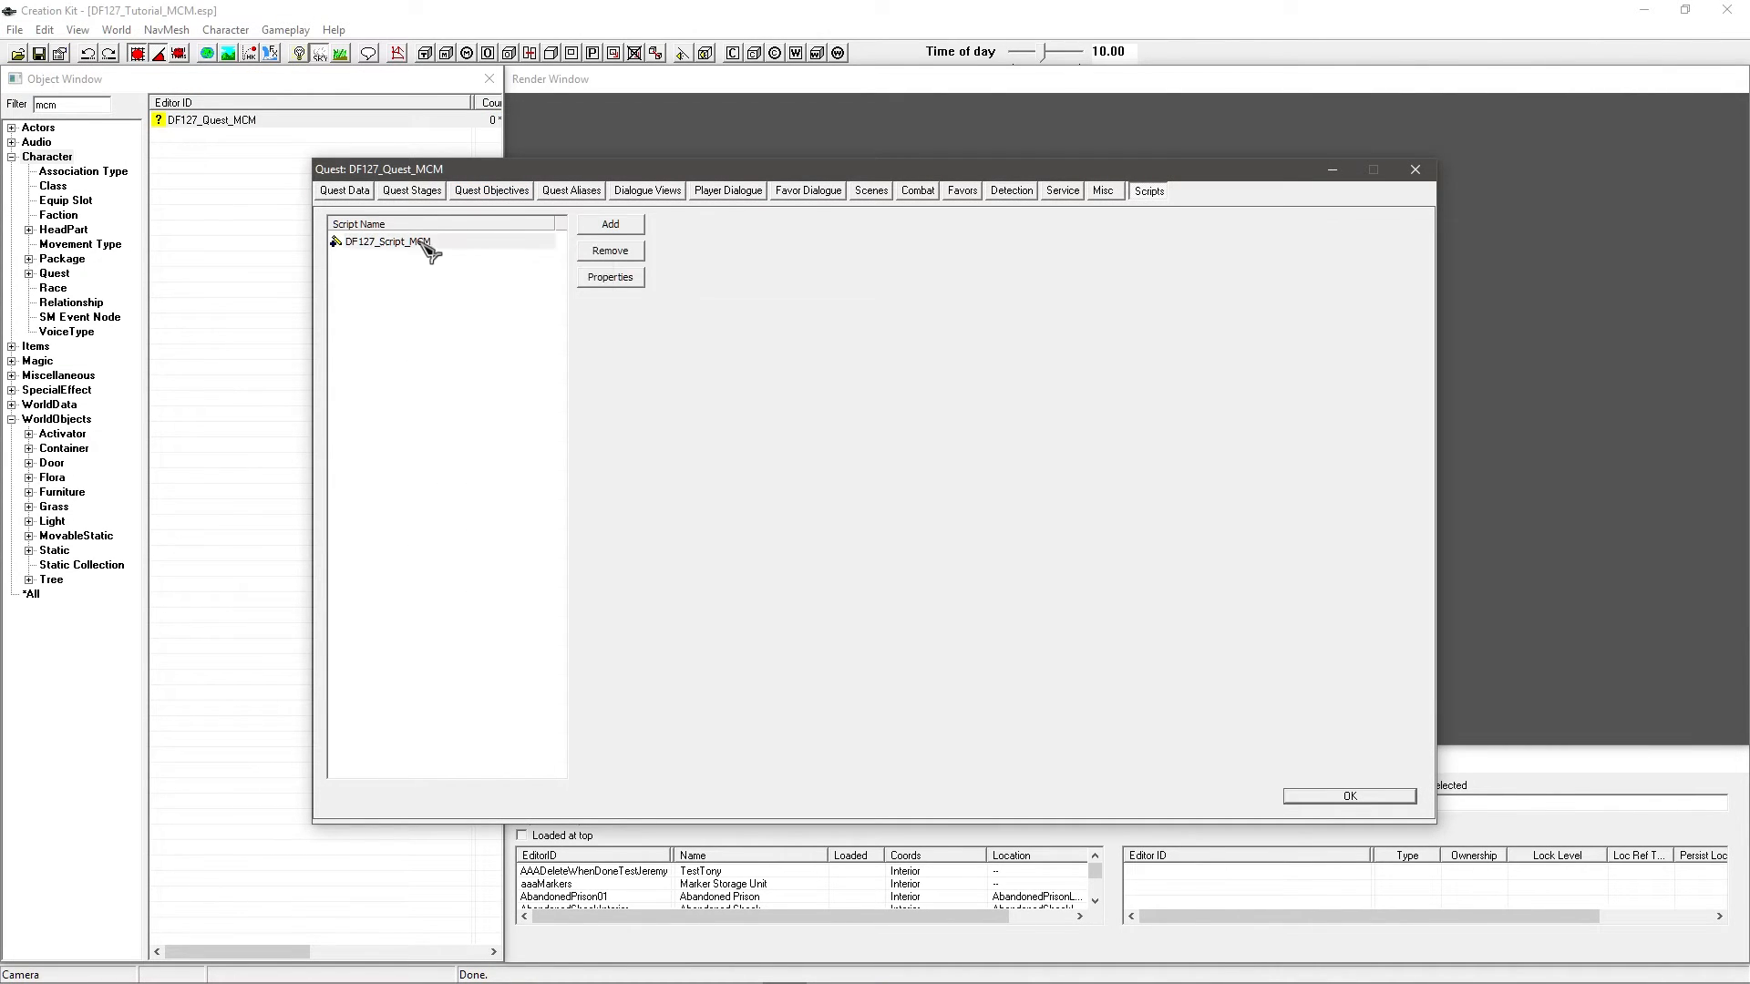
click(511, 346)
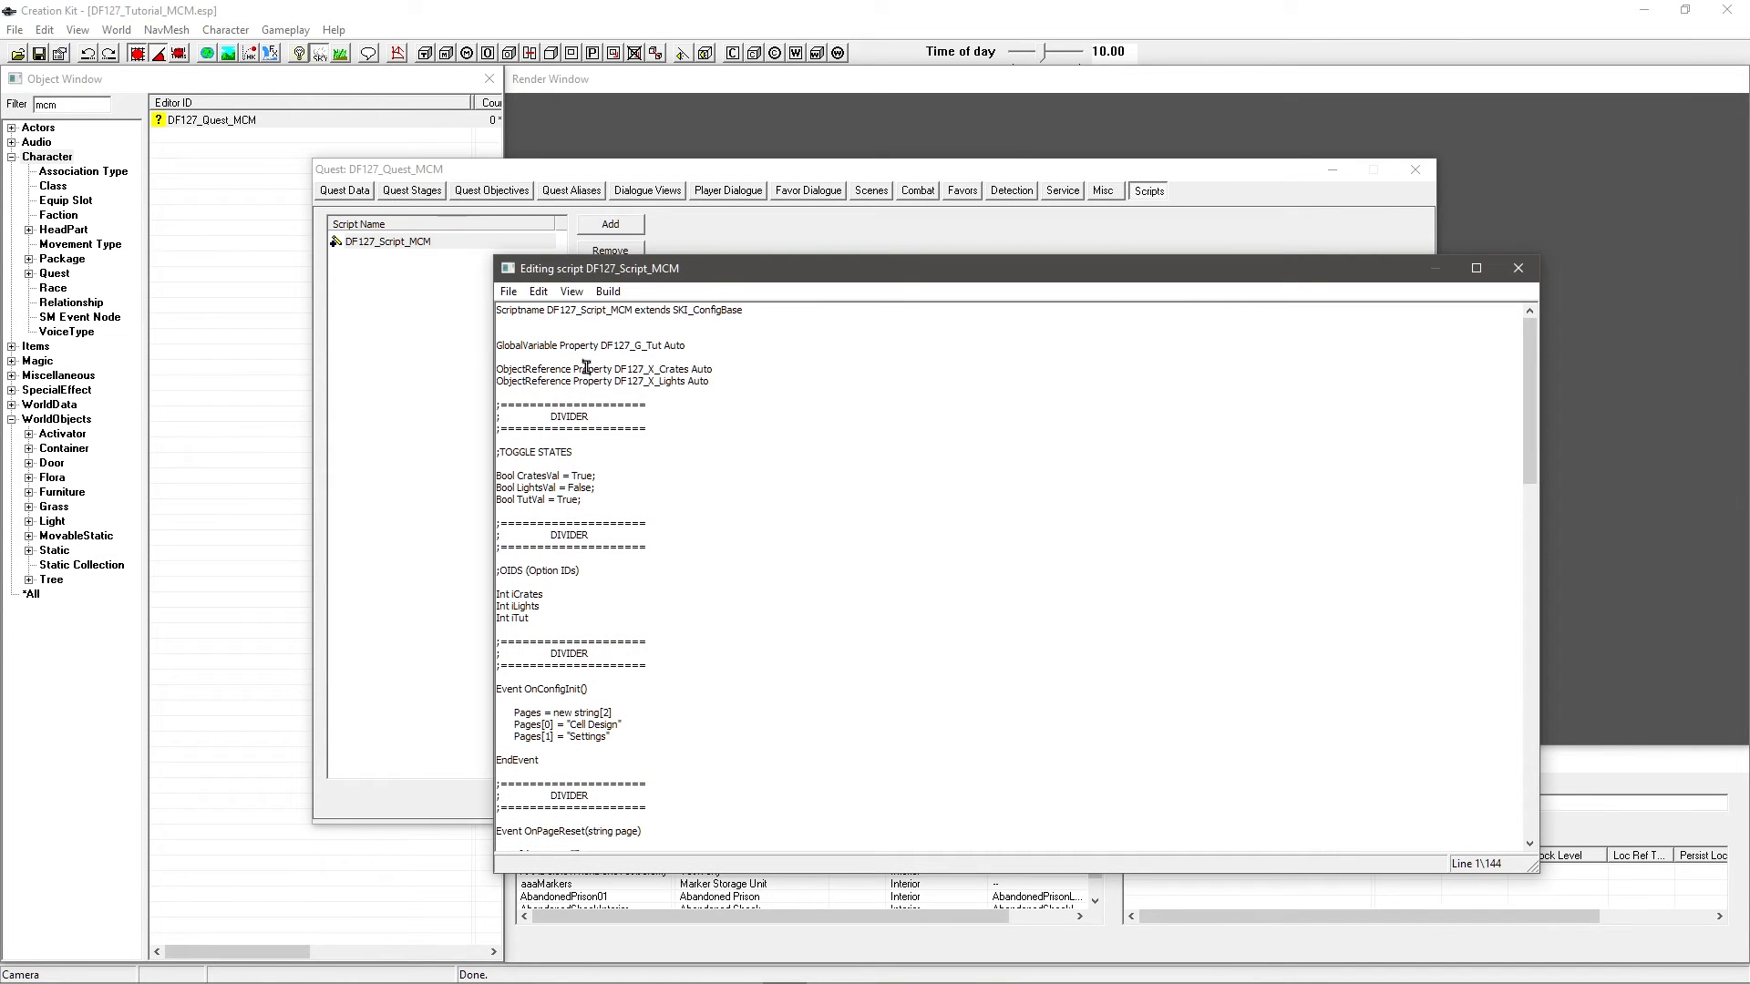
- Examine the empty-page condition in the OnPageReset event and its LoadCustomContent call for the logo
click(726, 445)
scroll(727, 445, down, 11)
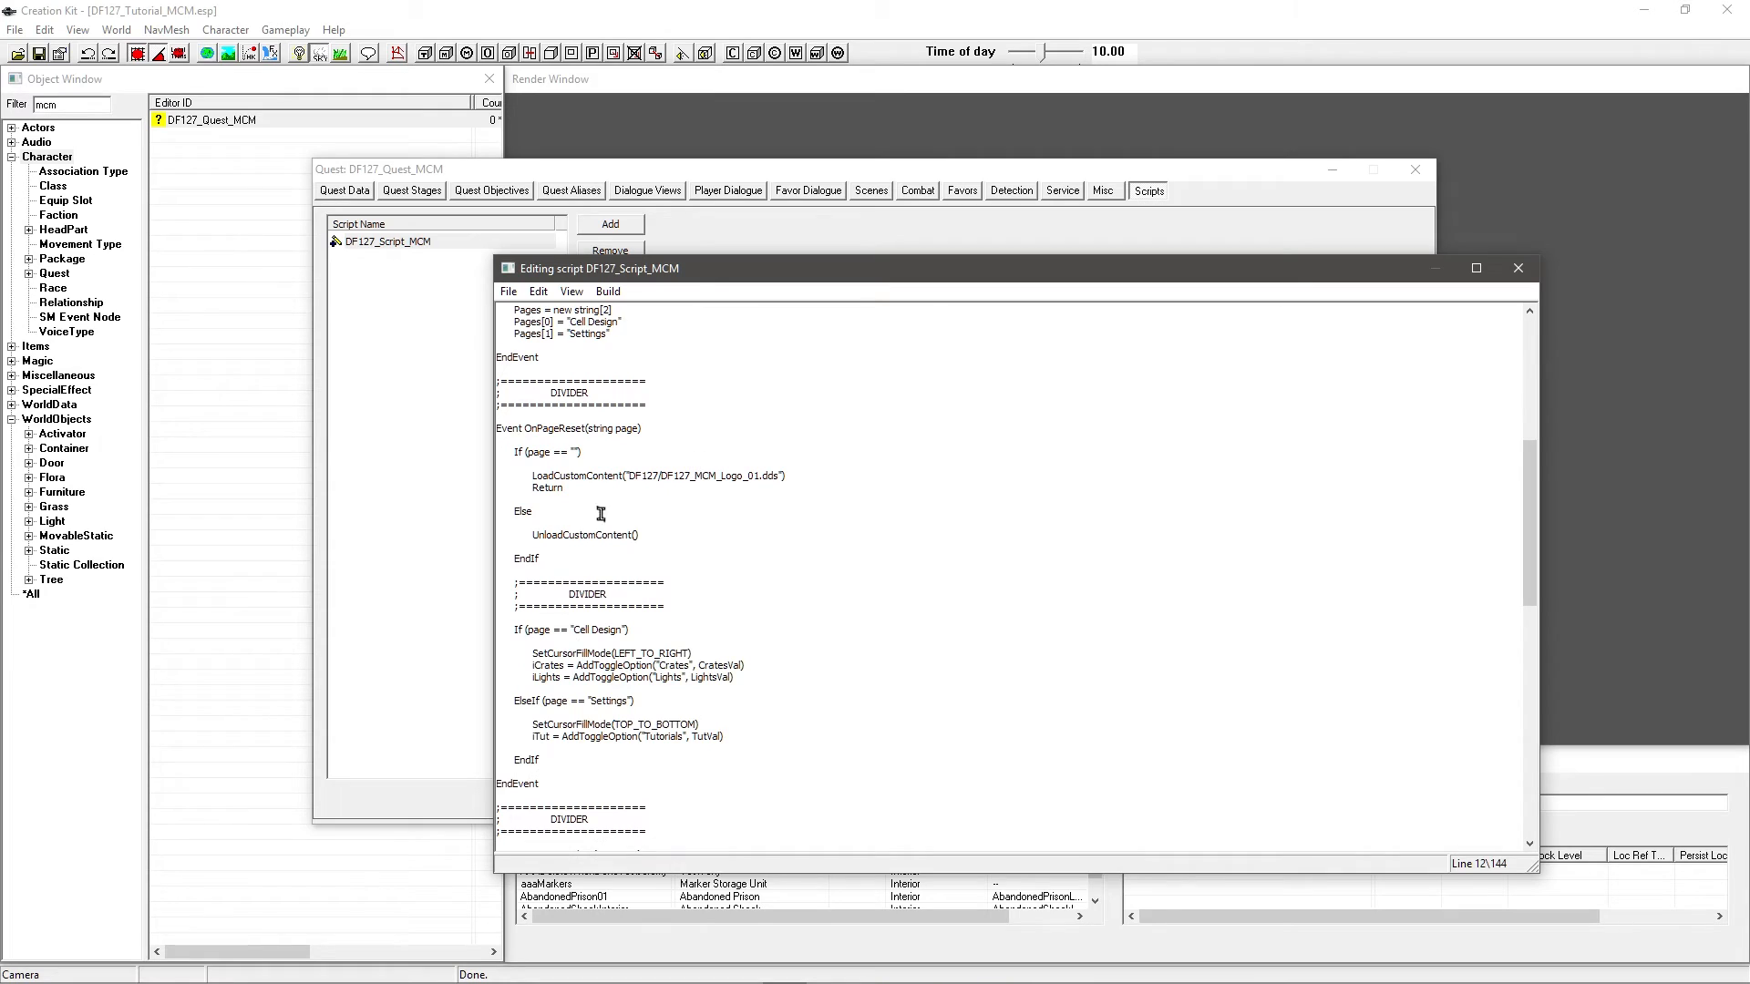
drag(552, 558, 510, 451)
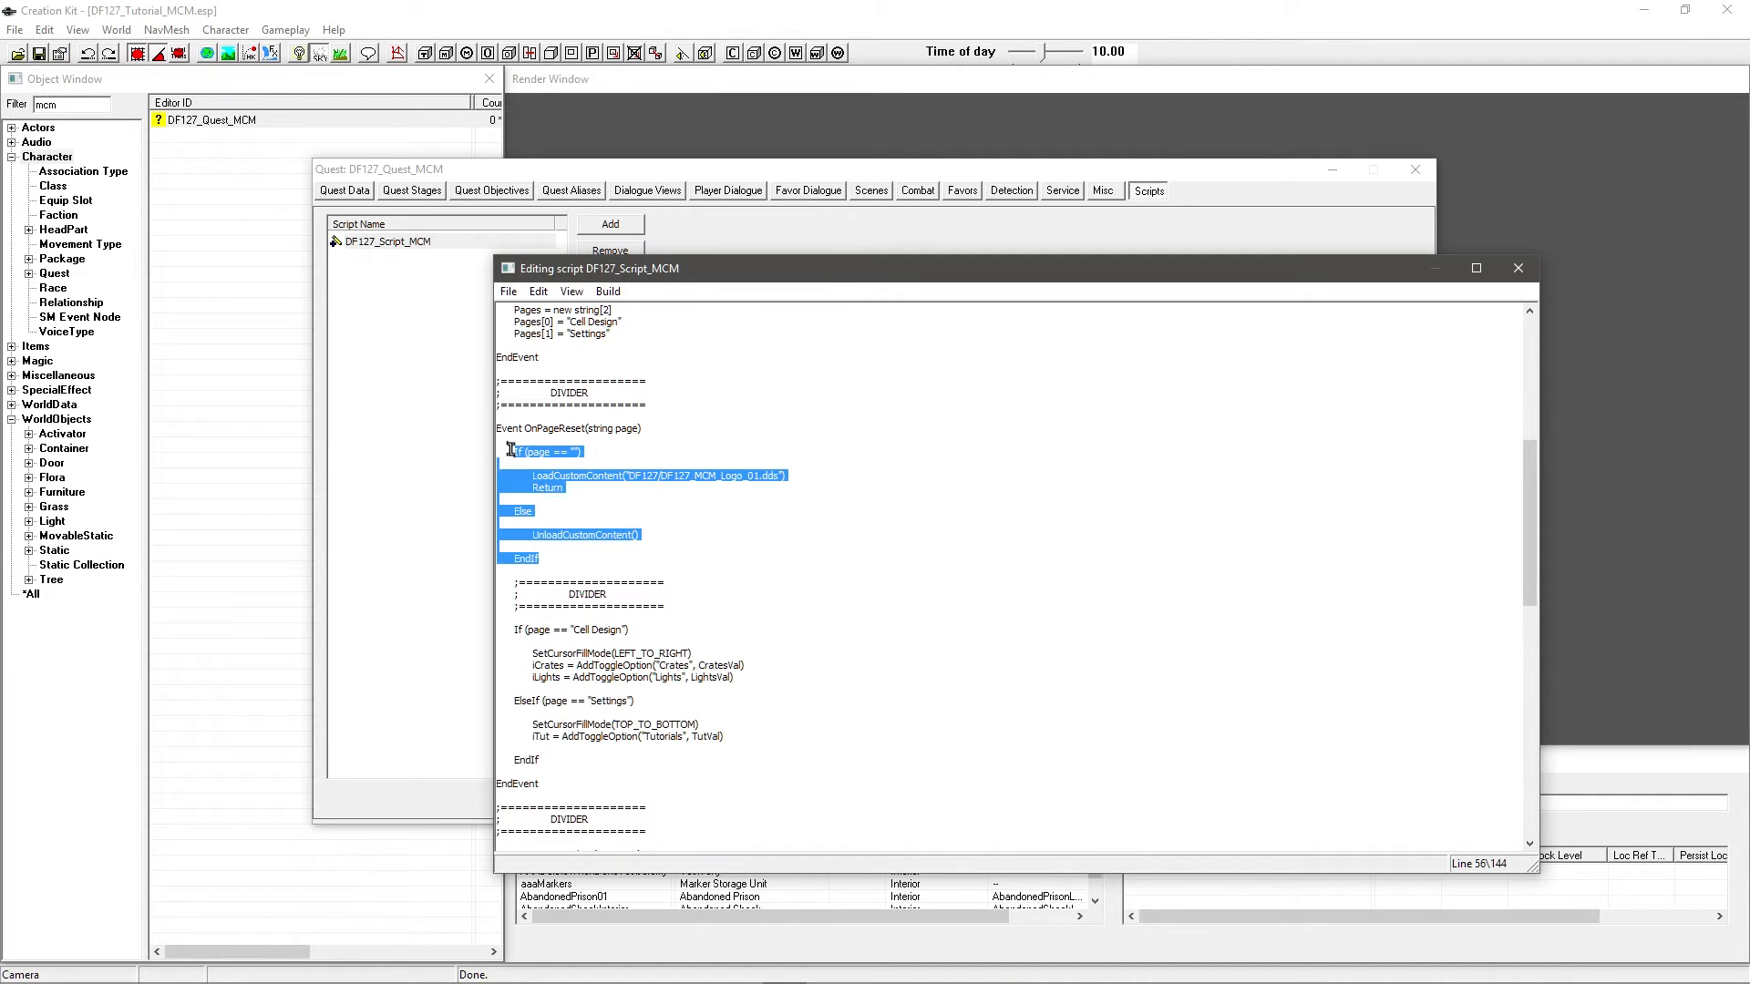
click(590, 453)
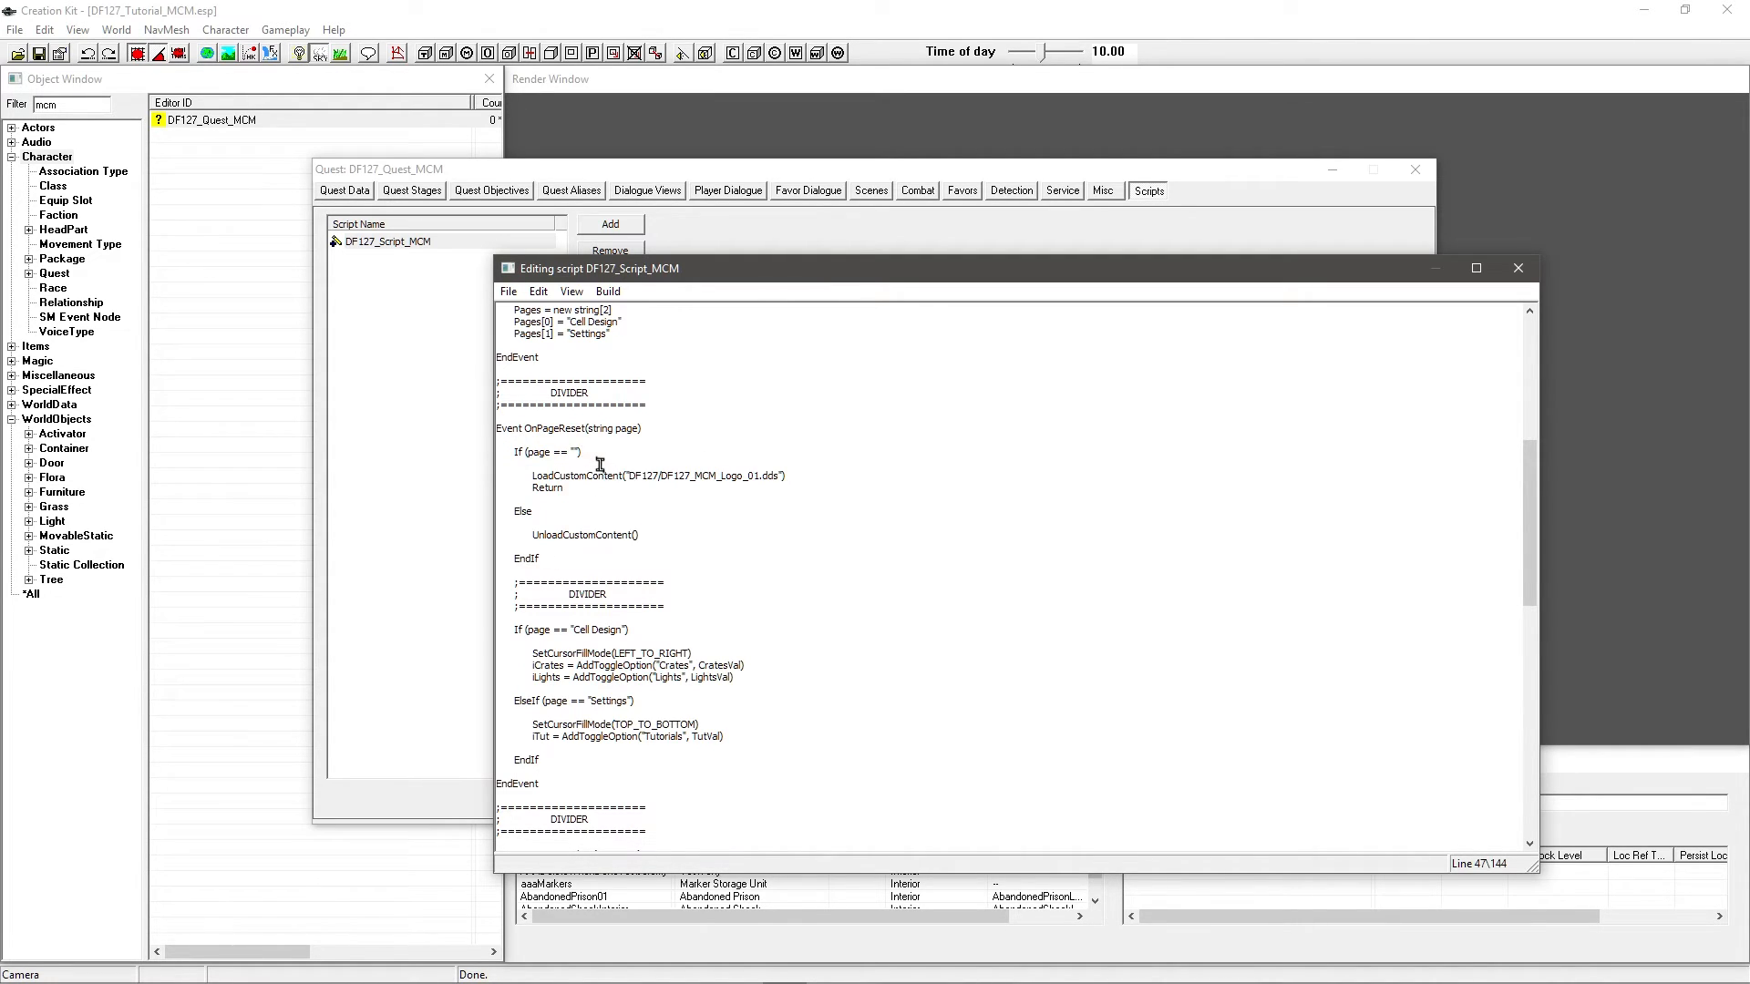
click(574, 489)
drag(575, 488, 532, 478)
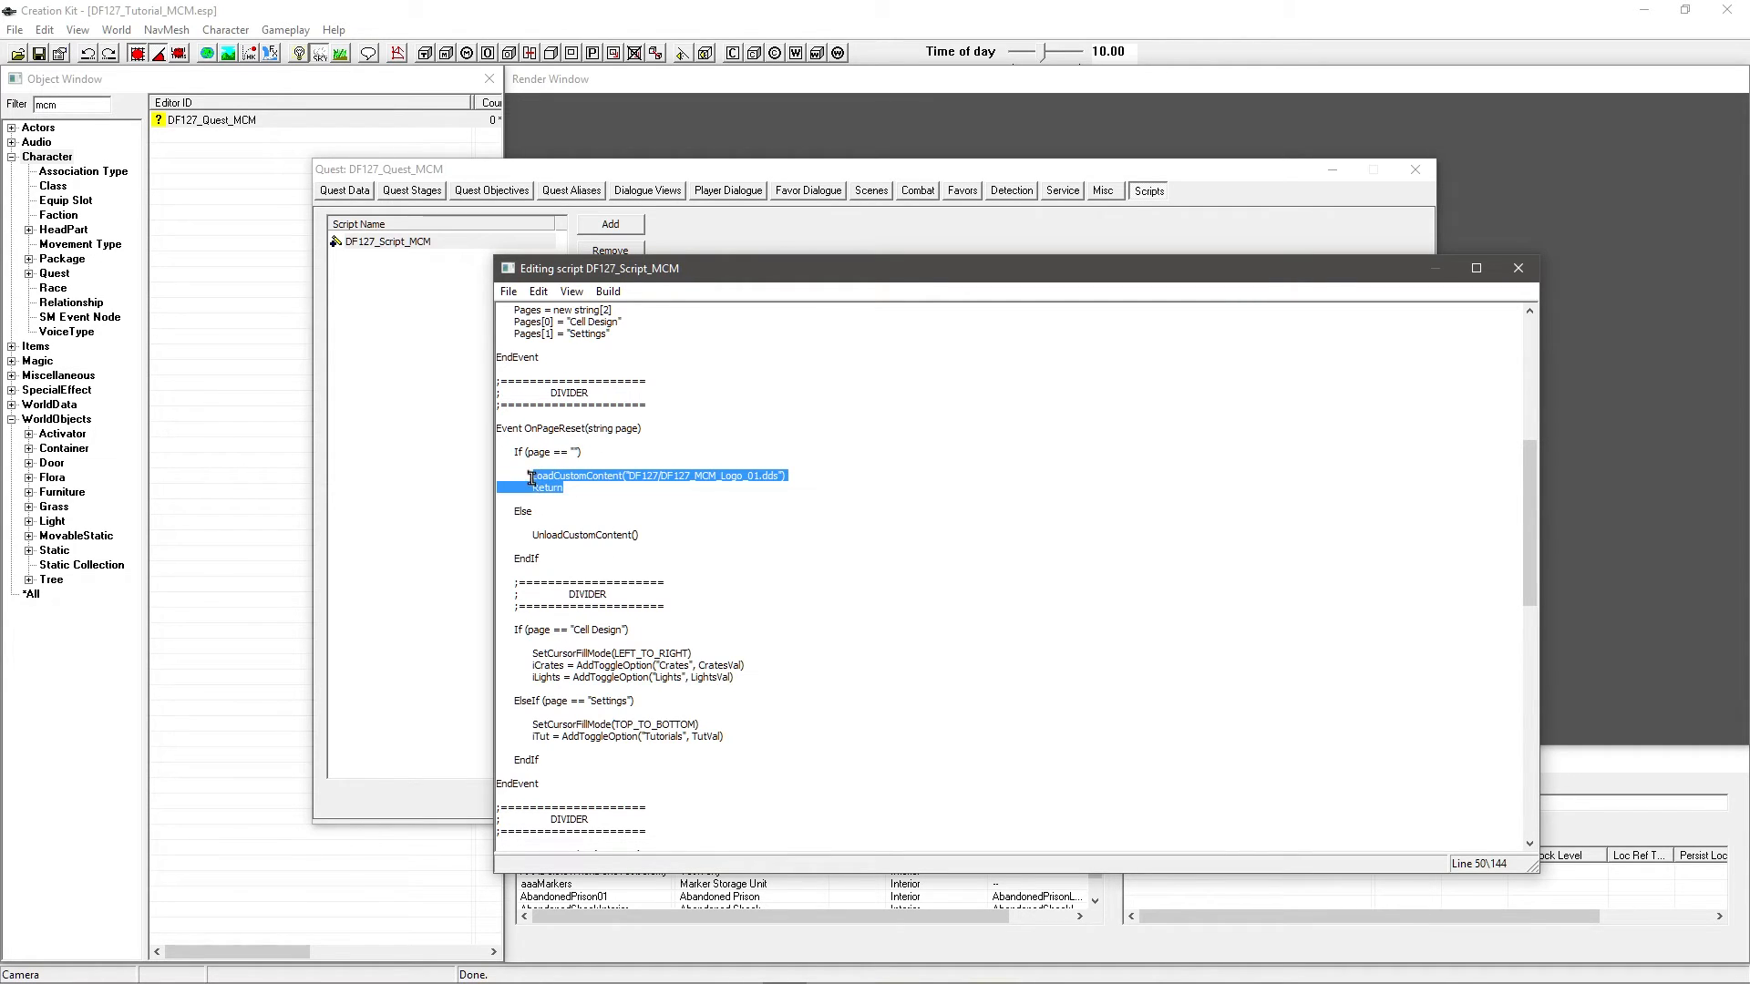
click(578, 489)
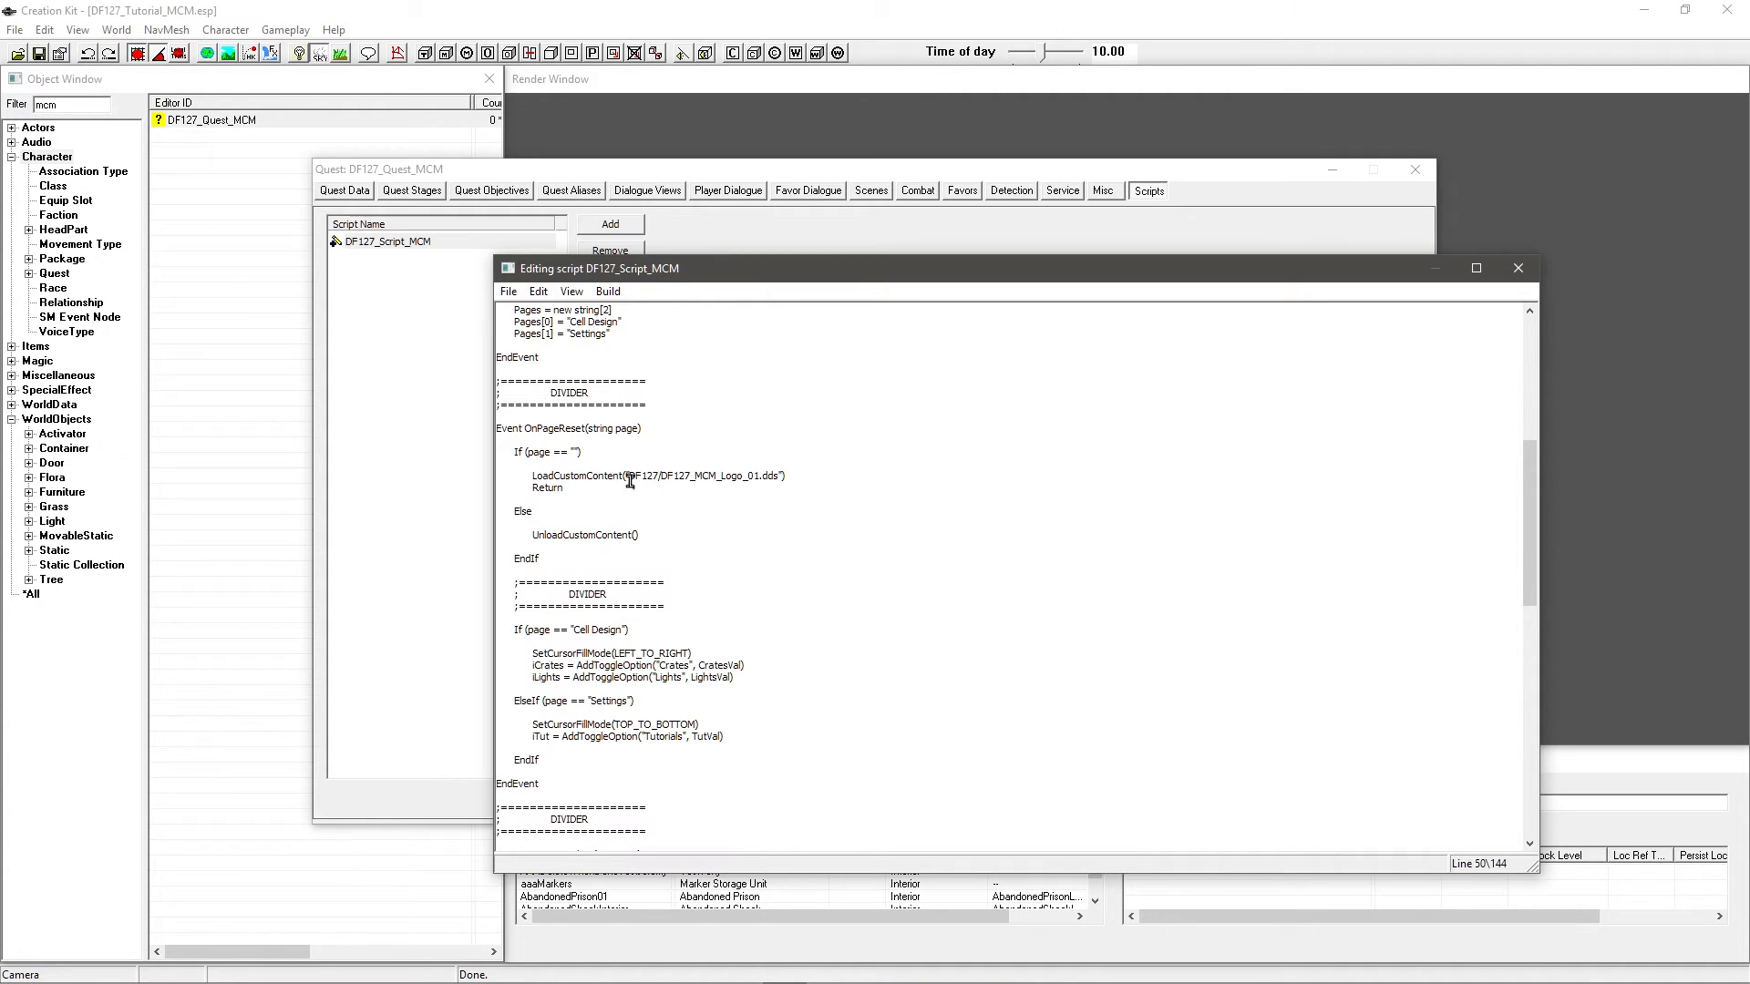
drag(632, 476, 766, 480)
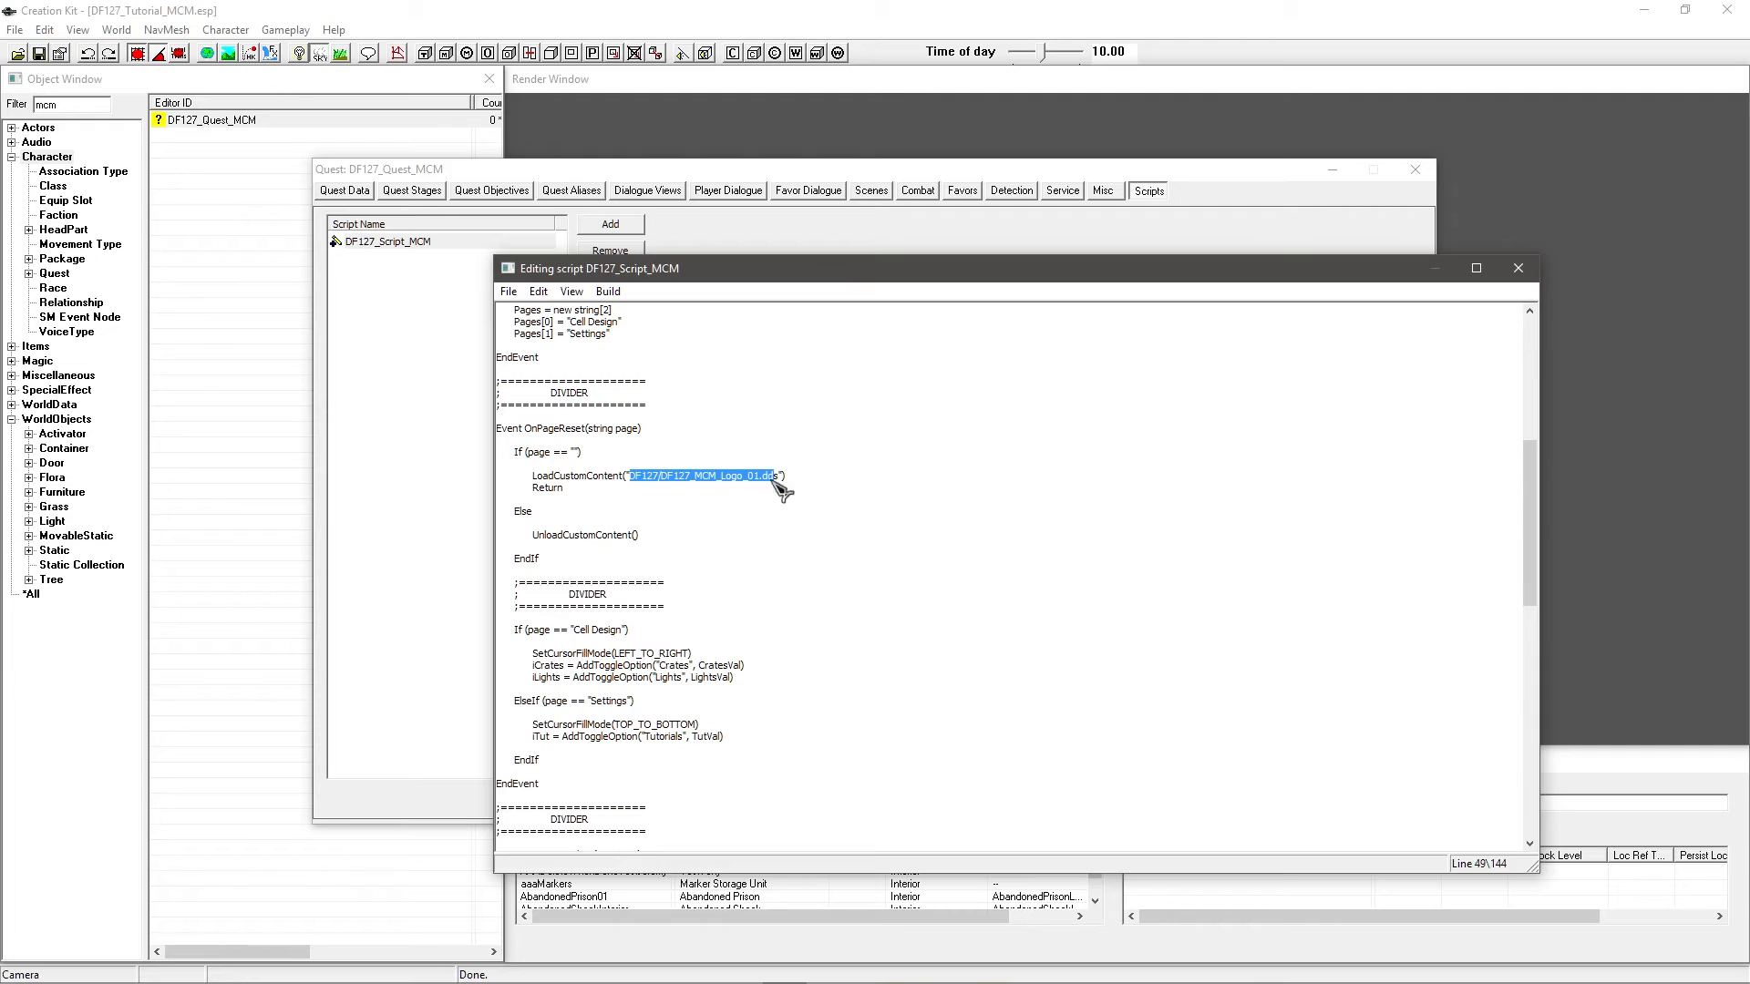
click(590, 488)
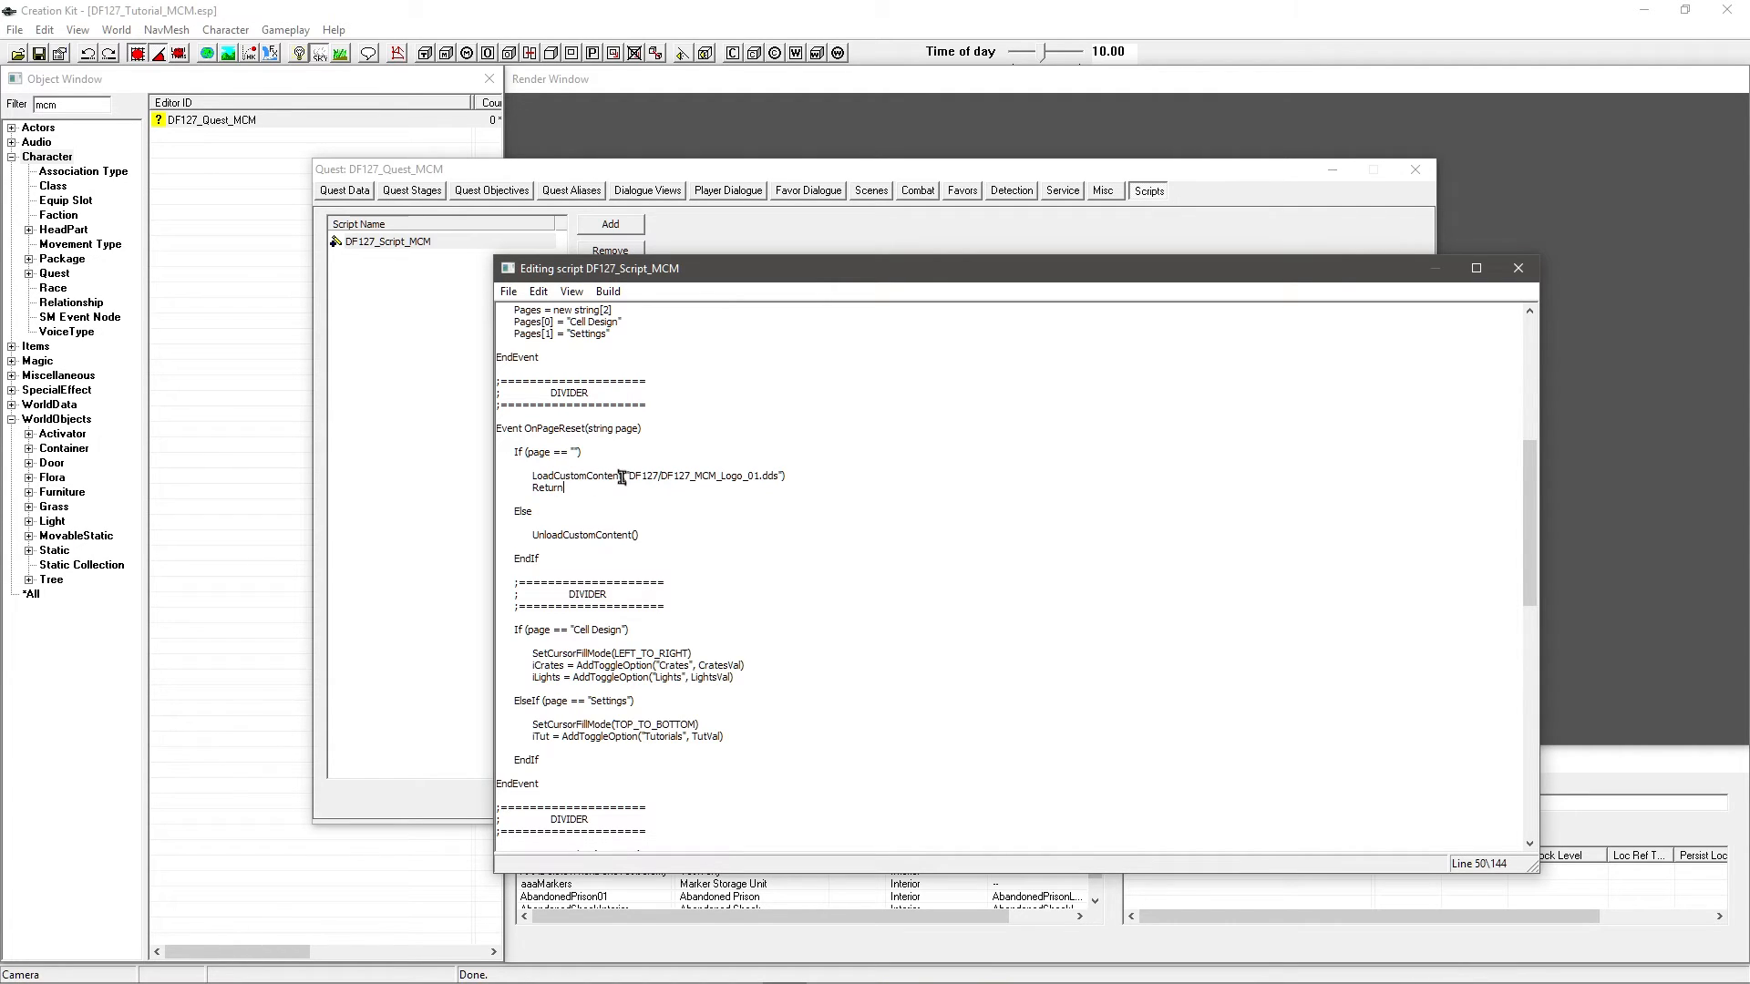
- Review the folder and file name in the LoadCustomContent path
drag(629, 478, 662, 480)
click(645, 478)
key(Down)
drag(786, 476, 624, 477)
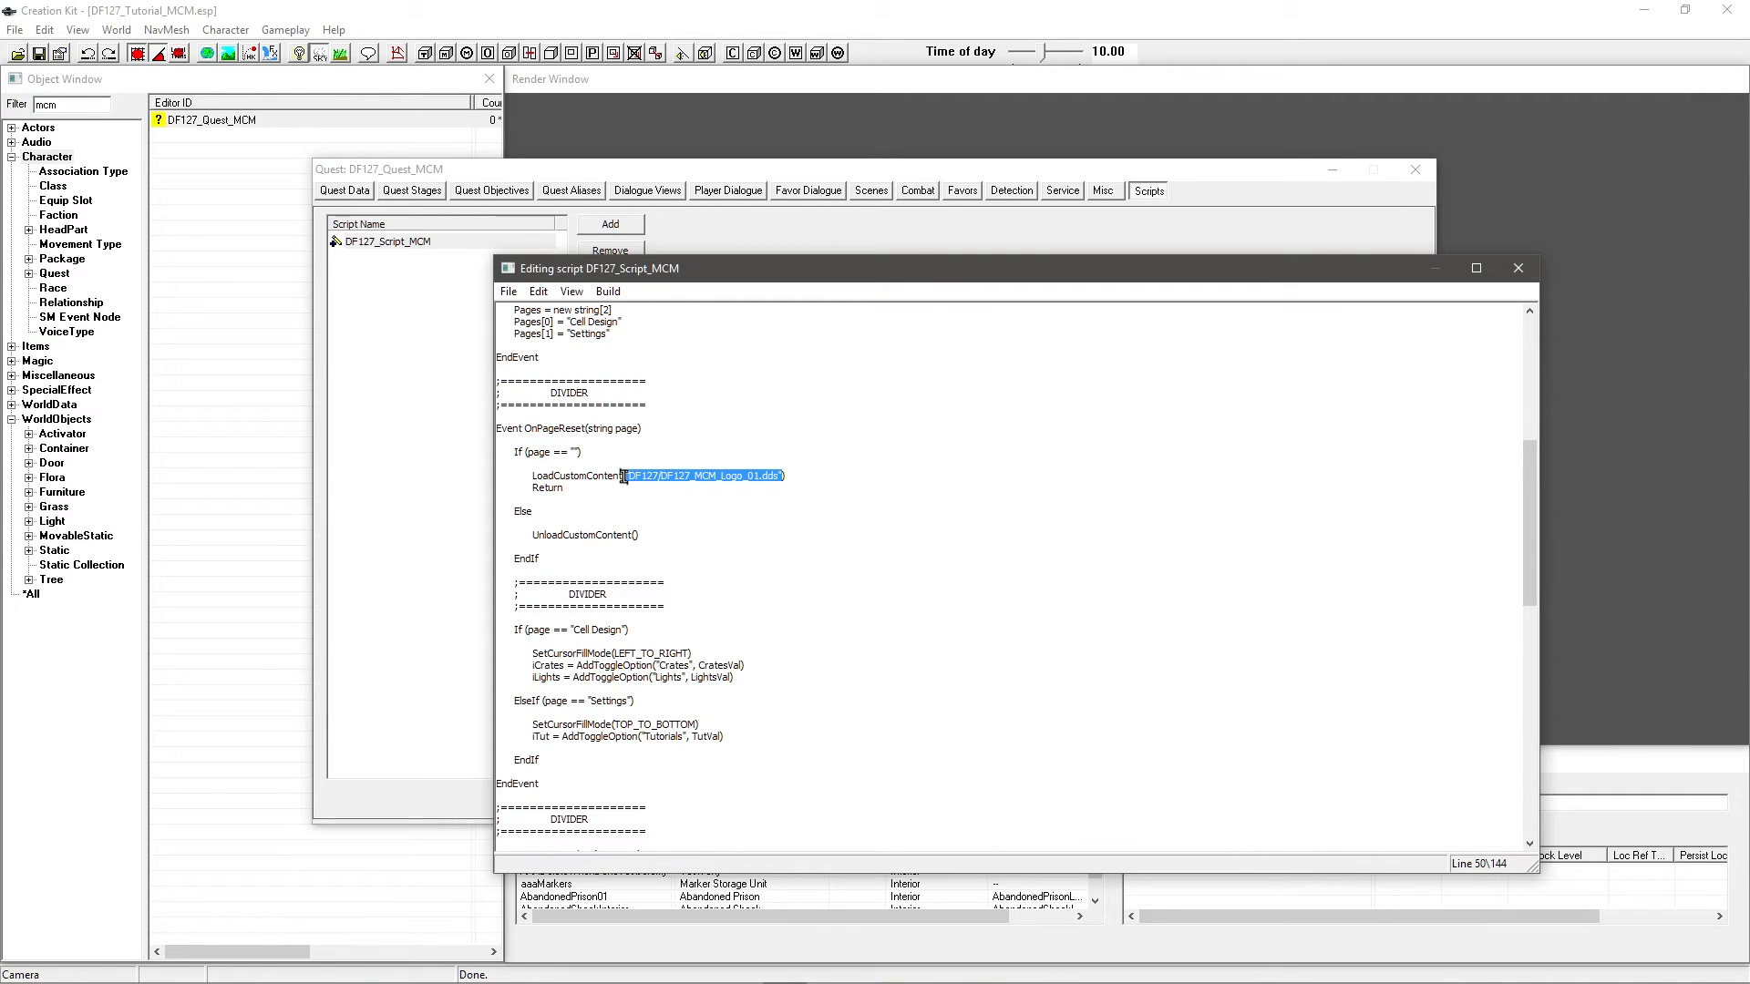
click(642, 477)
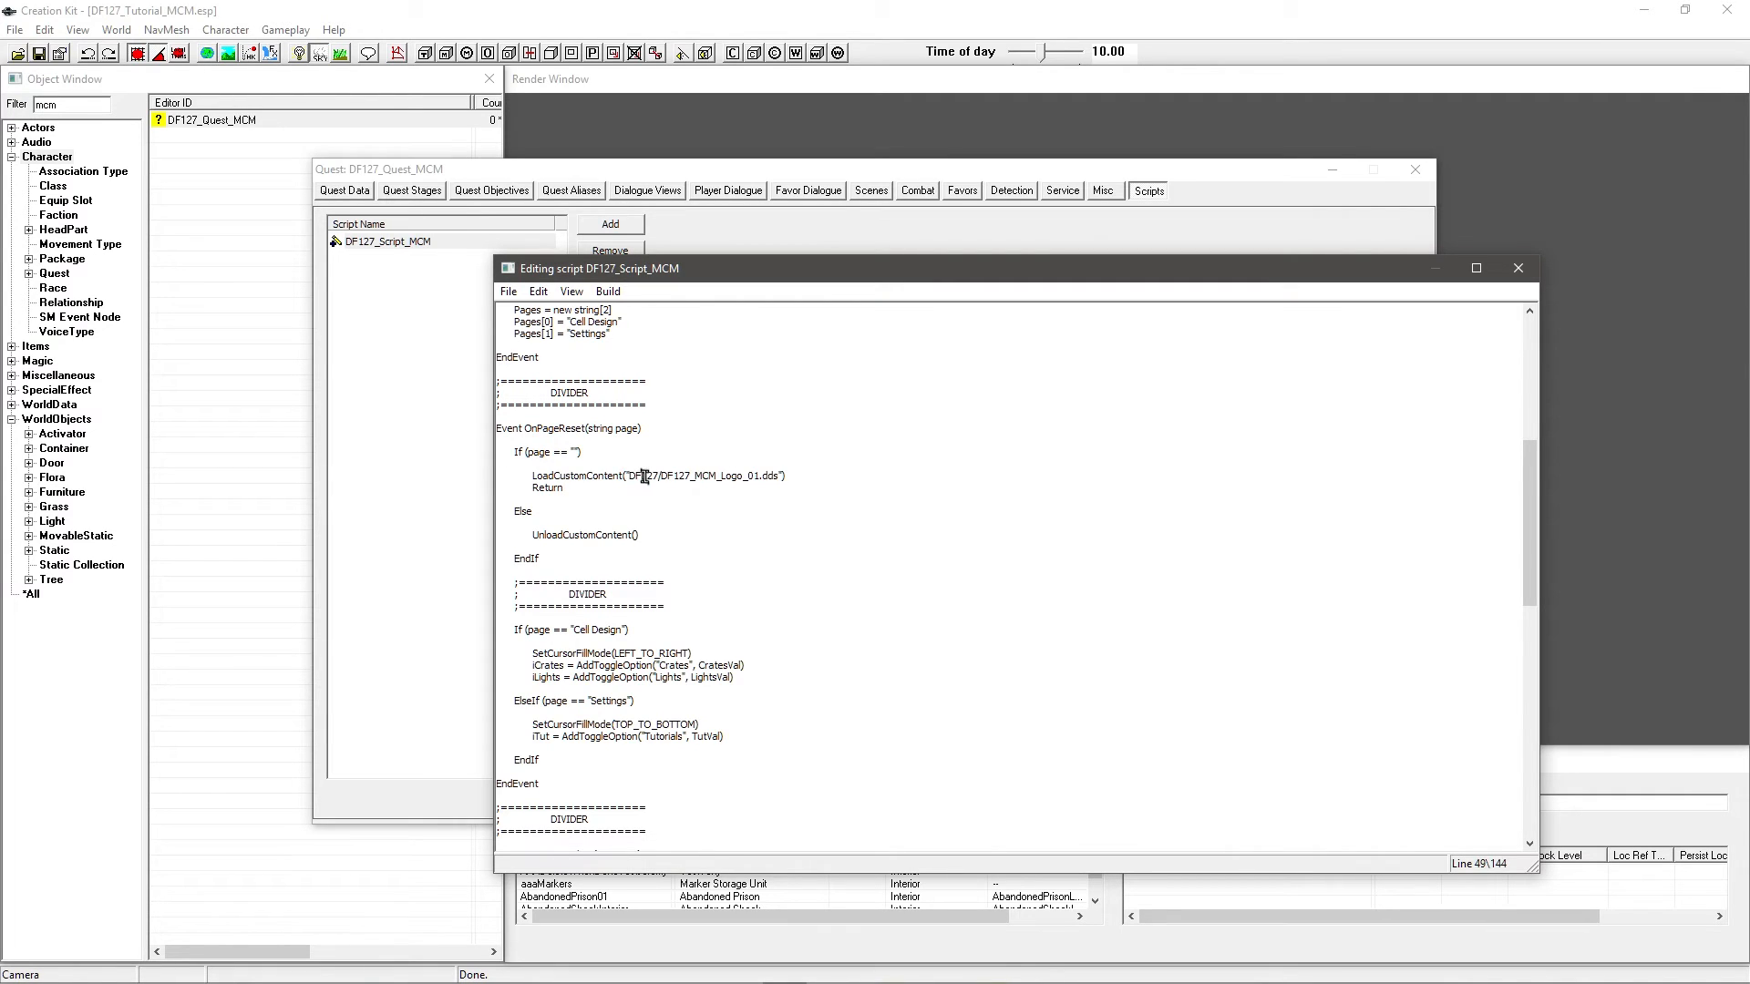
- Examine the Return line and the Else branch with UnloadCustomContent() in relation to the LoadCustomContent line
drag(587, 486, 517, 486)
click(565, 486)
click(565, 513)
drag(539, 535, 629, 538)
click(649, 542)
drag(786, 476, 533, 474)
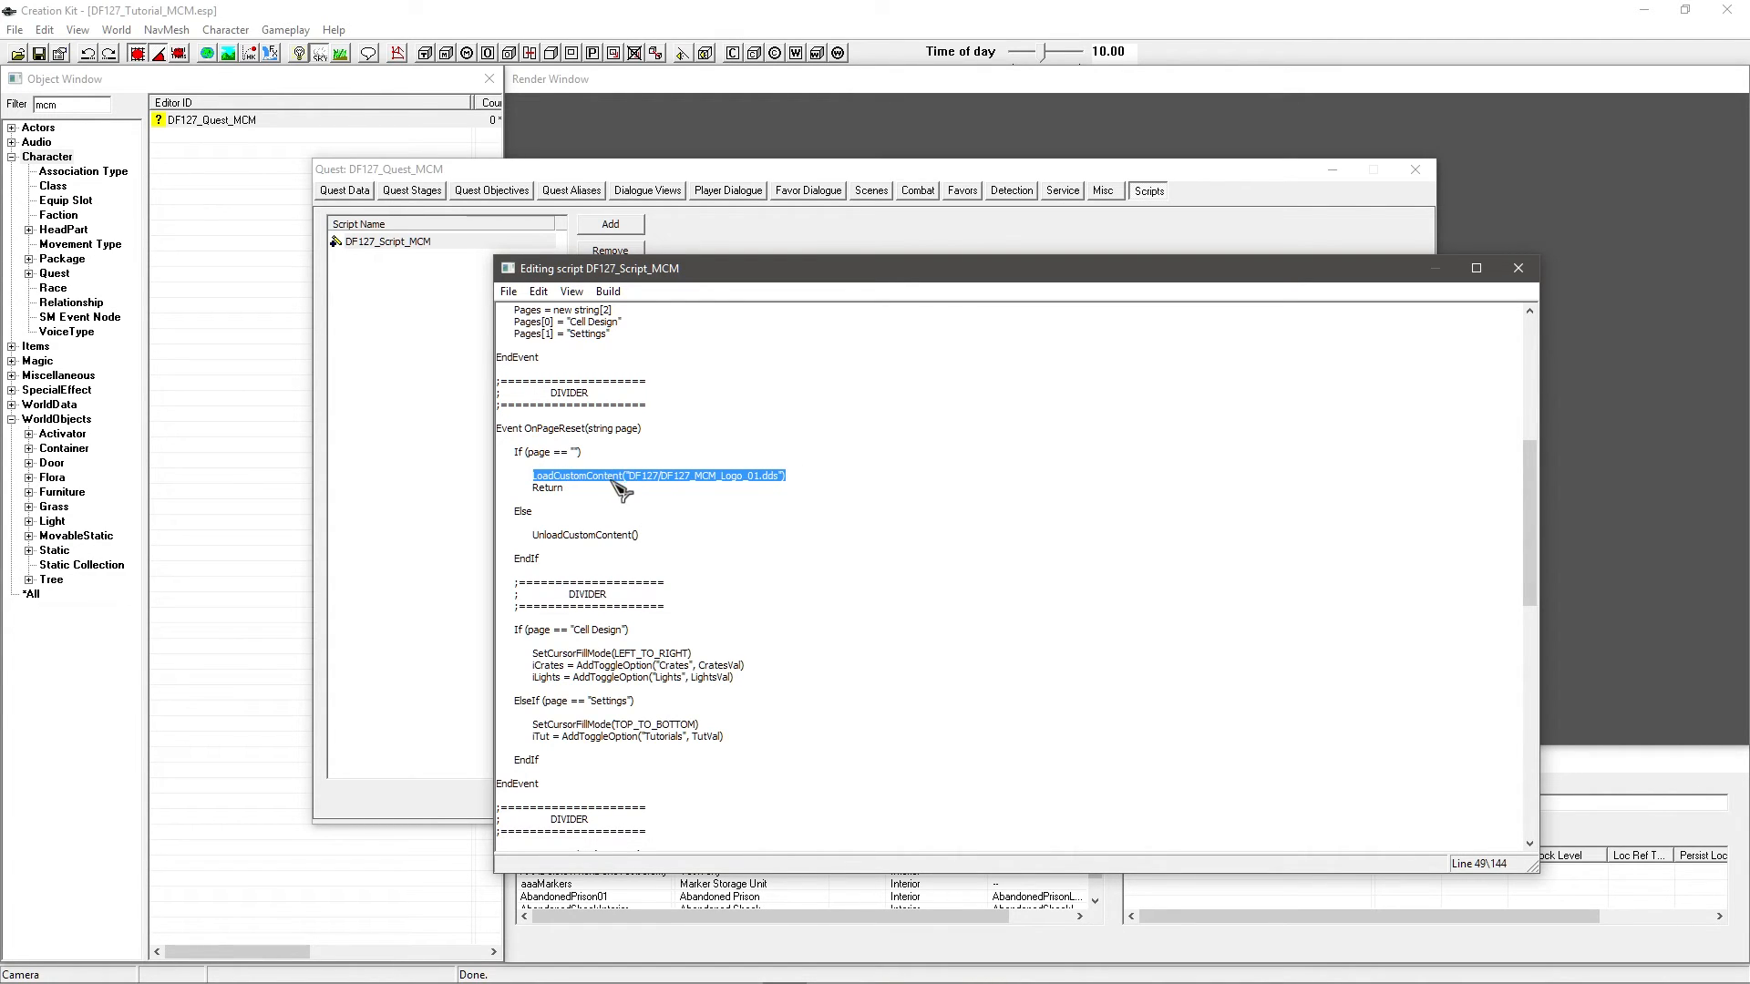
click(574, 489)
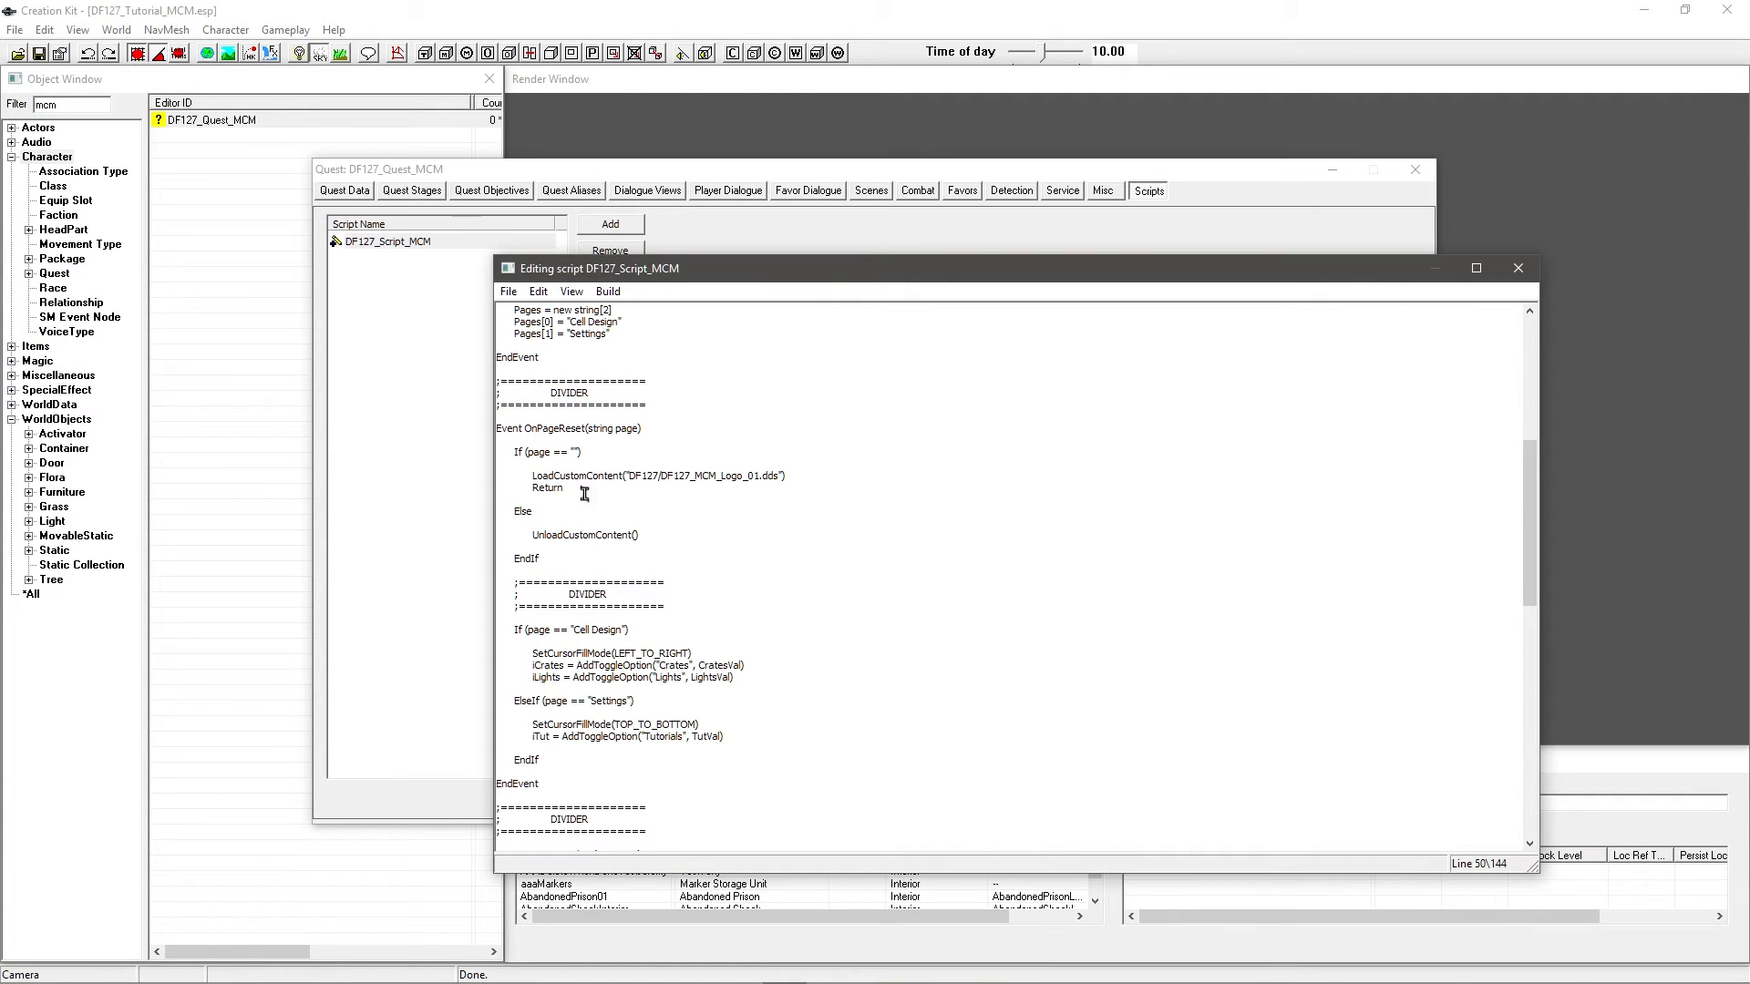
drag(664, 544, 533, 538)
click(572, 538)
click(593, 492)
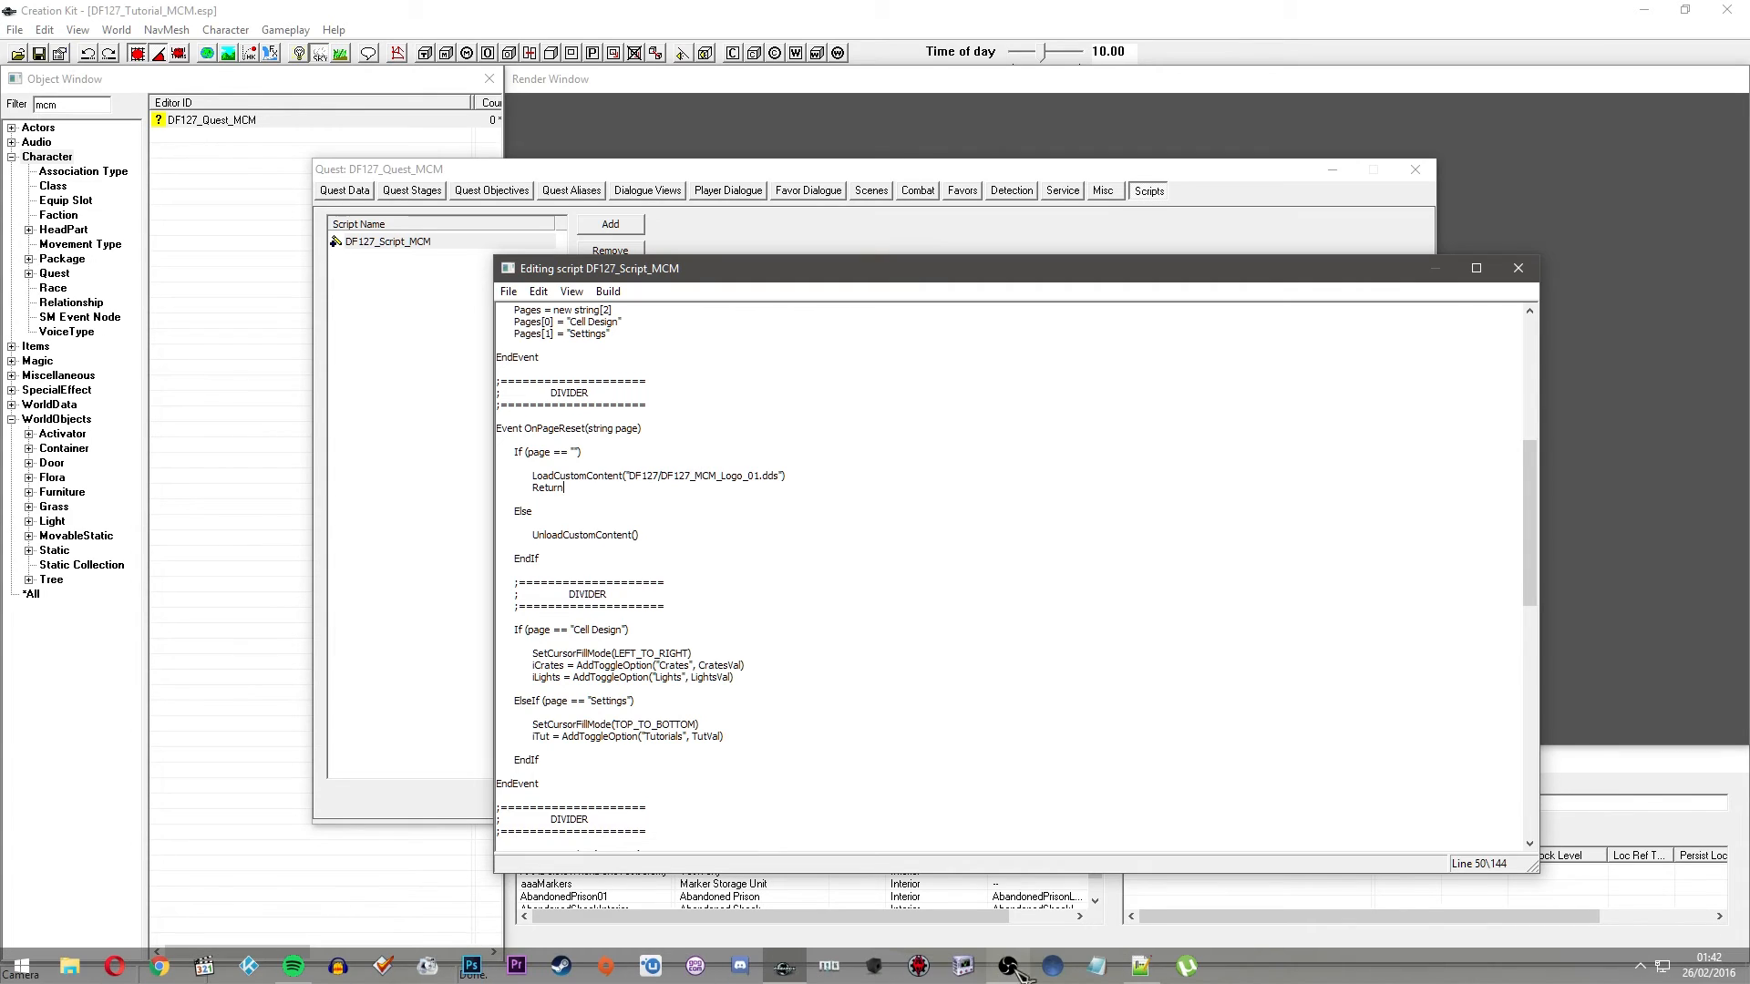
- Replace the entire DF127_Script_MCM source with the full text of MCM Script Video 3.txt from Notepad++
key(alt+Tab)
click(910, 489)
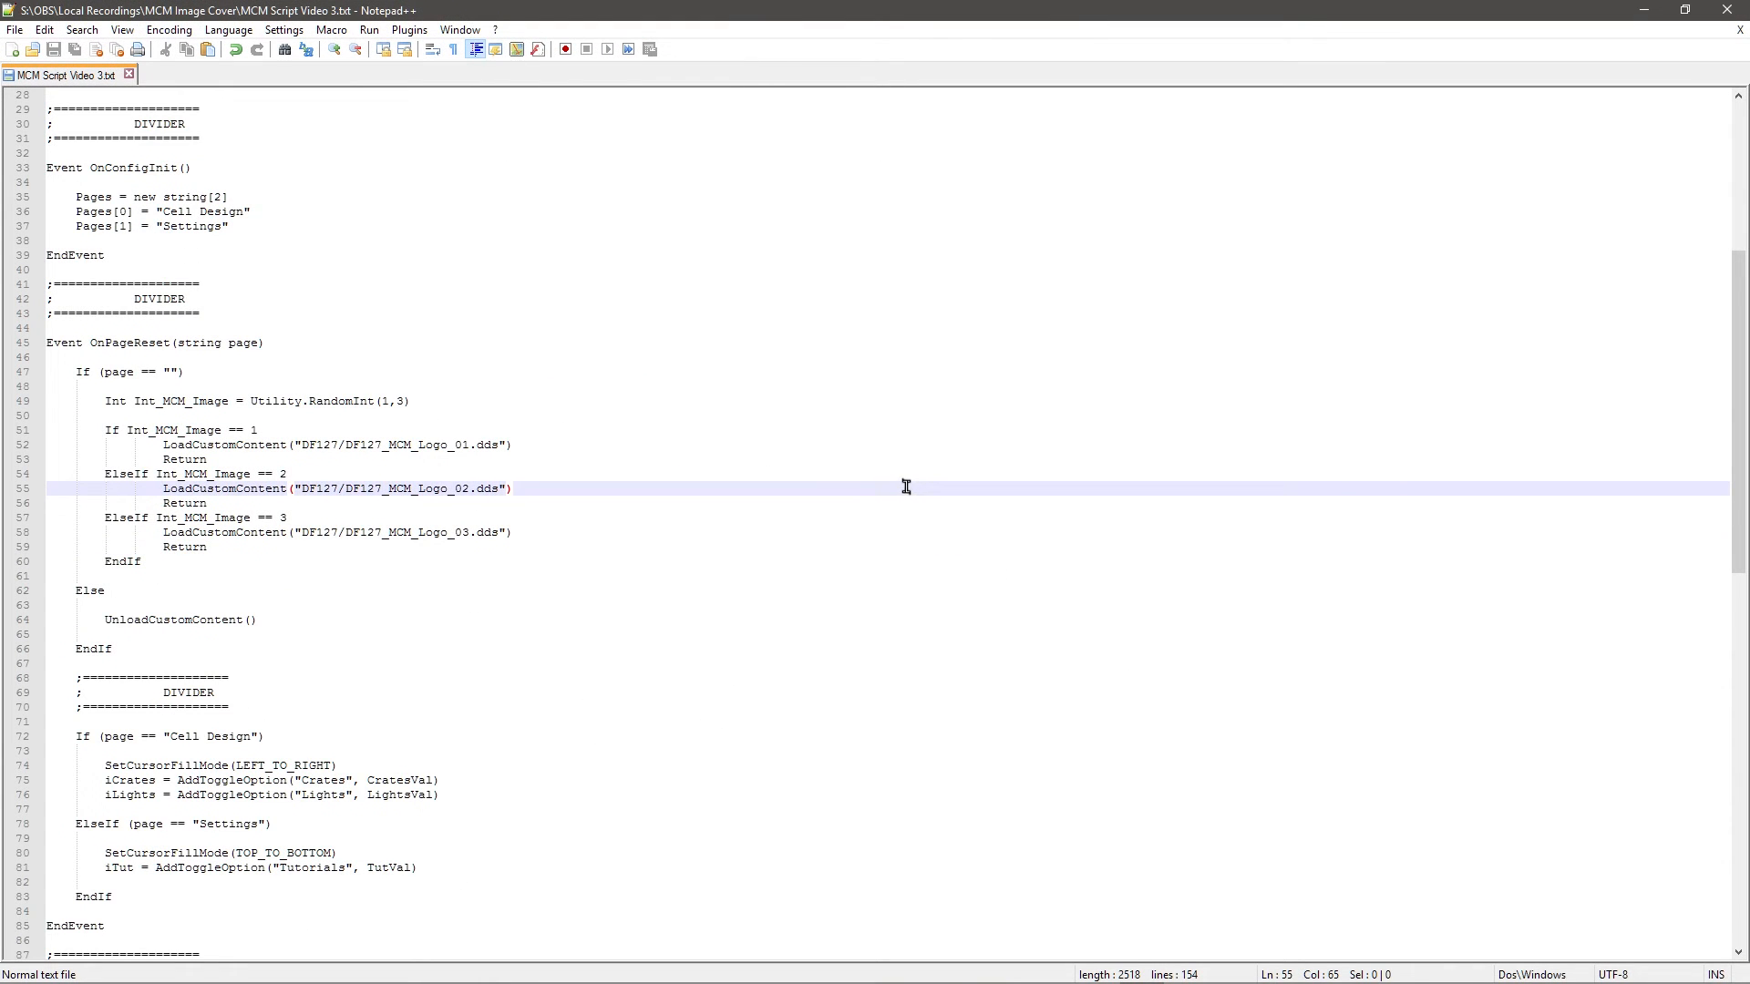
key(ctrl+a)
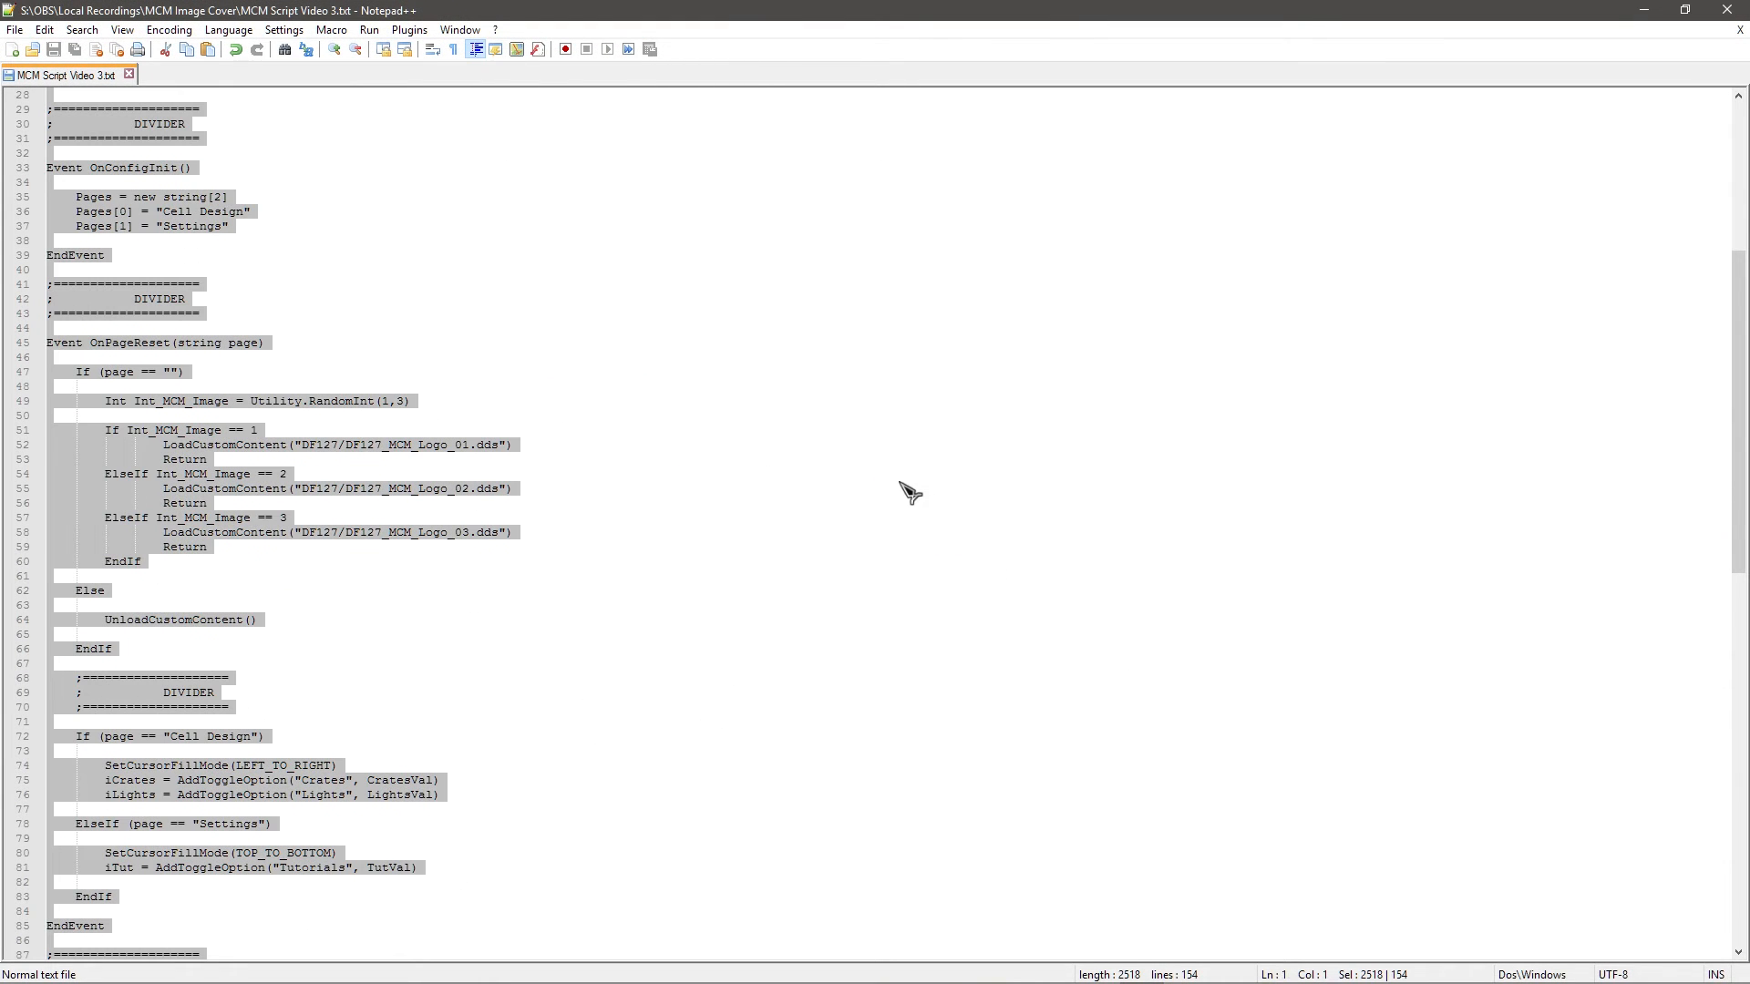
click(1643, 11)
key(ctrl+a)
key(ctrl+v)
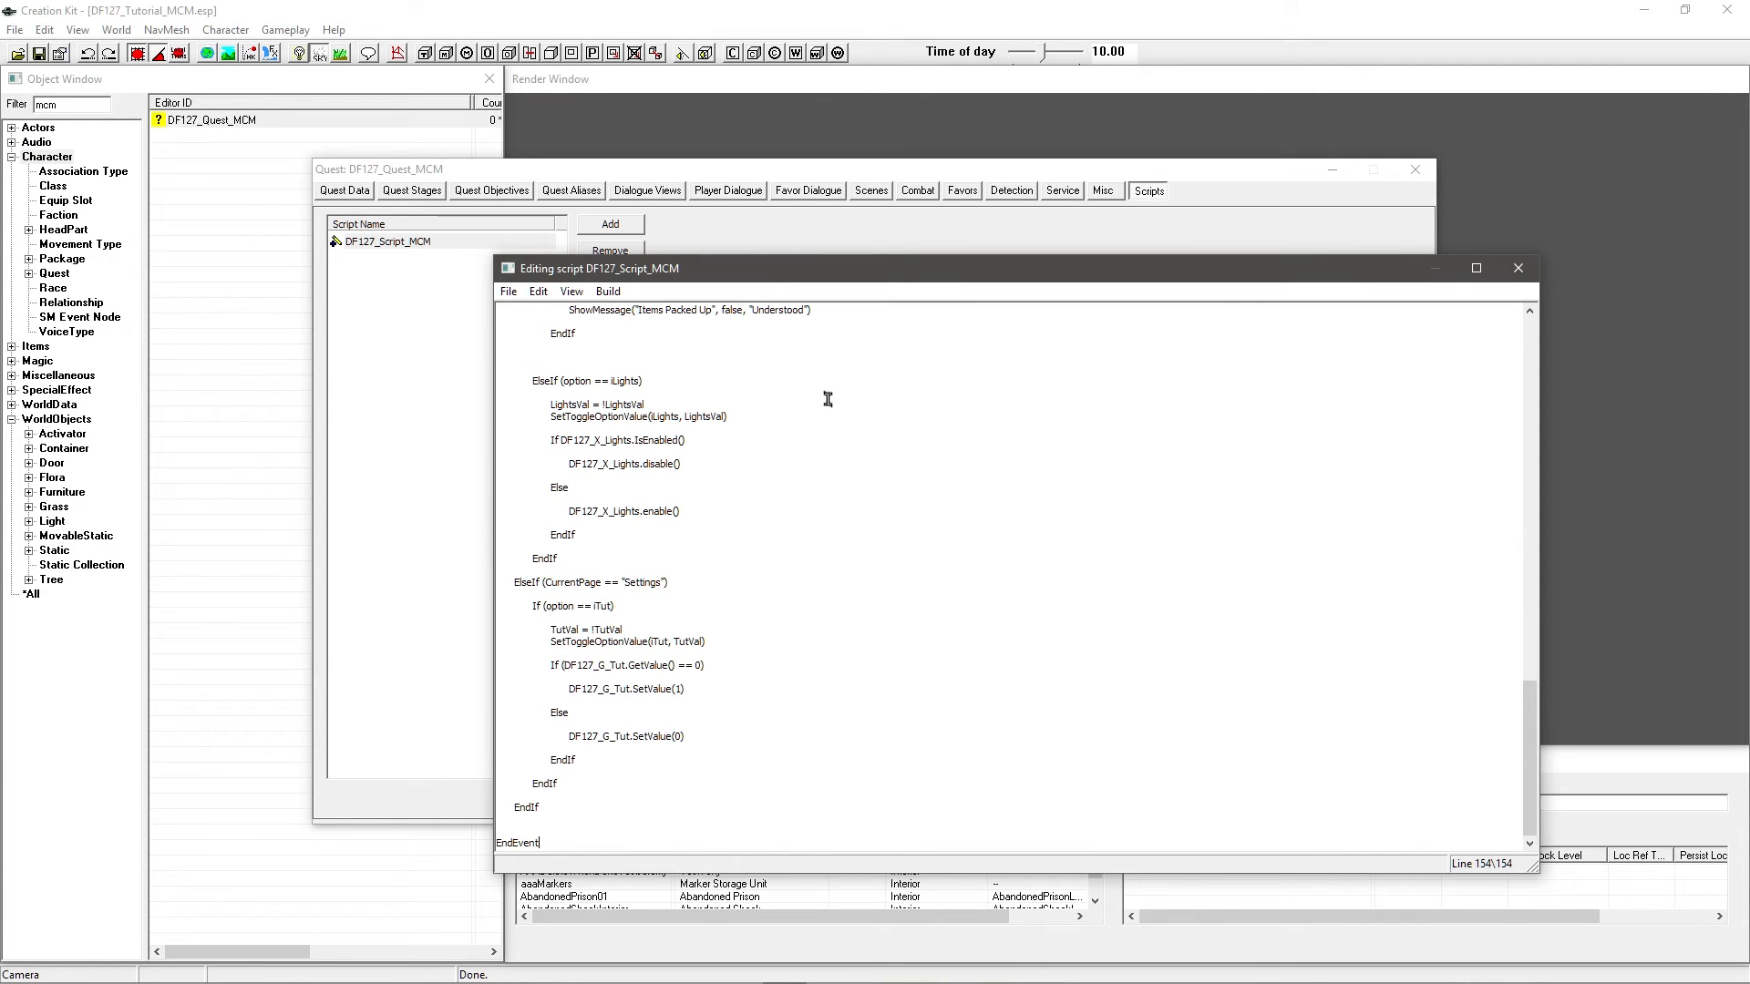
- Find the OnPageReset event in the new script and examine its Int_MCM_Image = Utility.RandomInt(1,3) declaration
scroll(808, 411, up, 15)
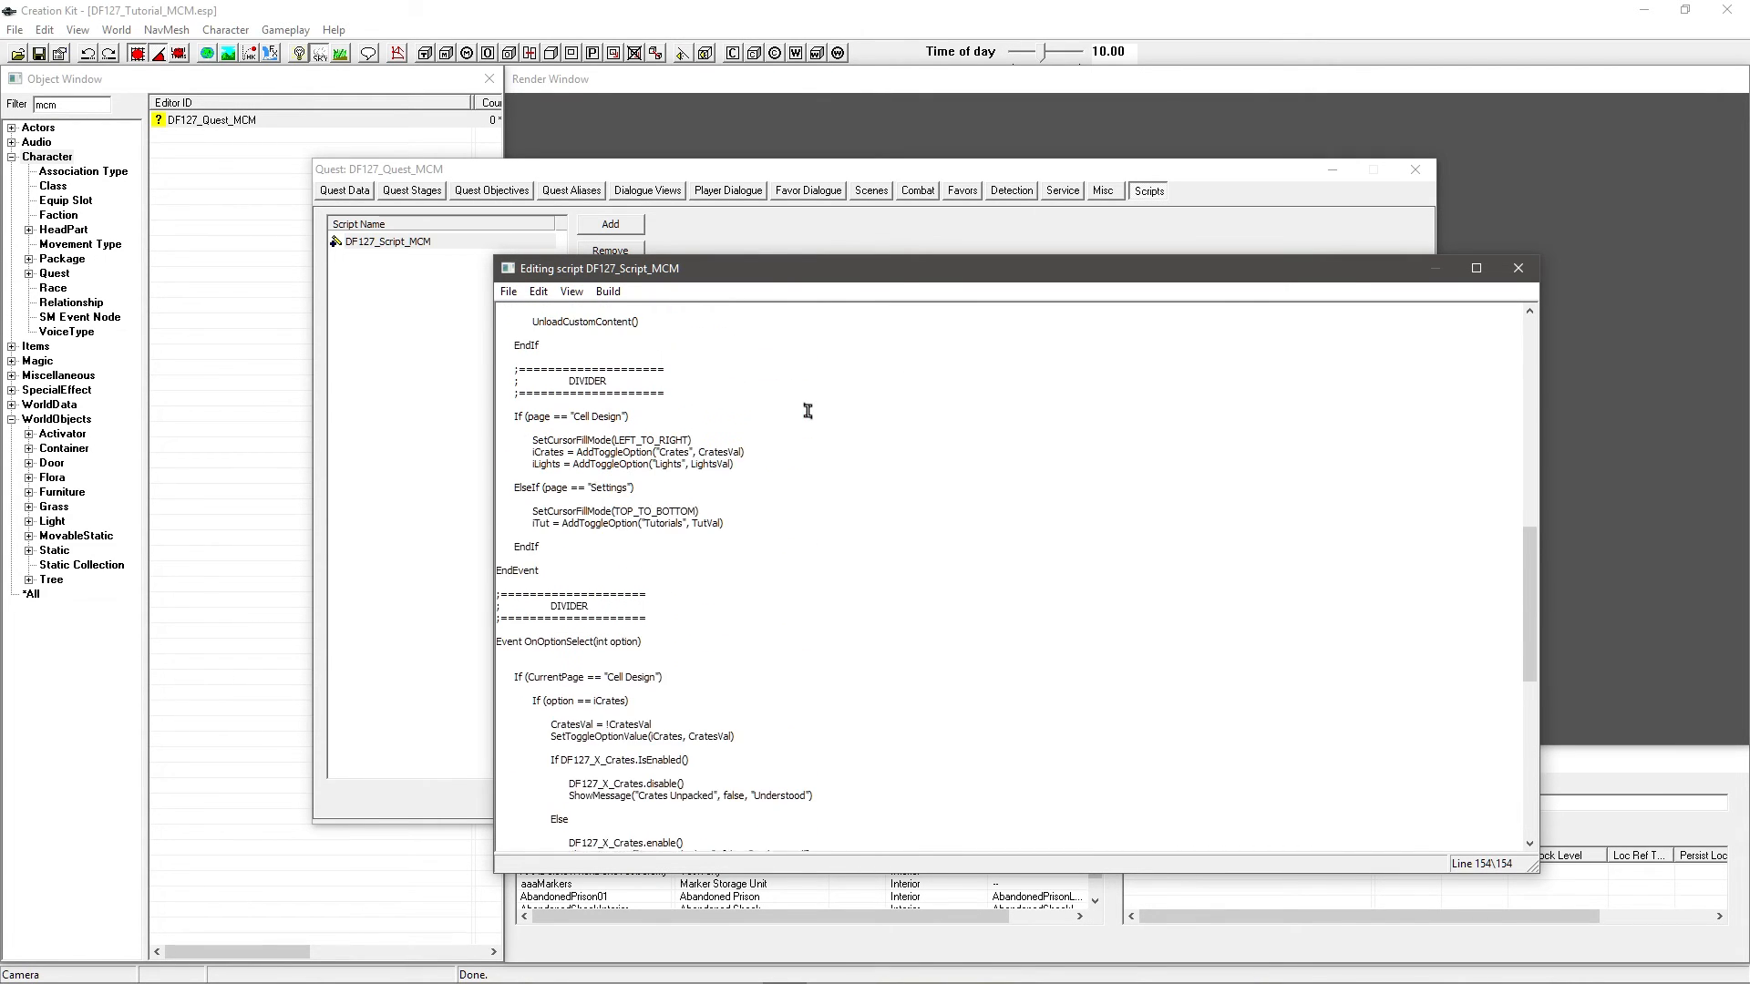
scroll(797, 419, down, 6)
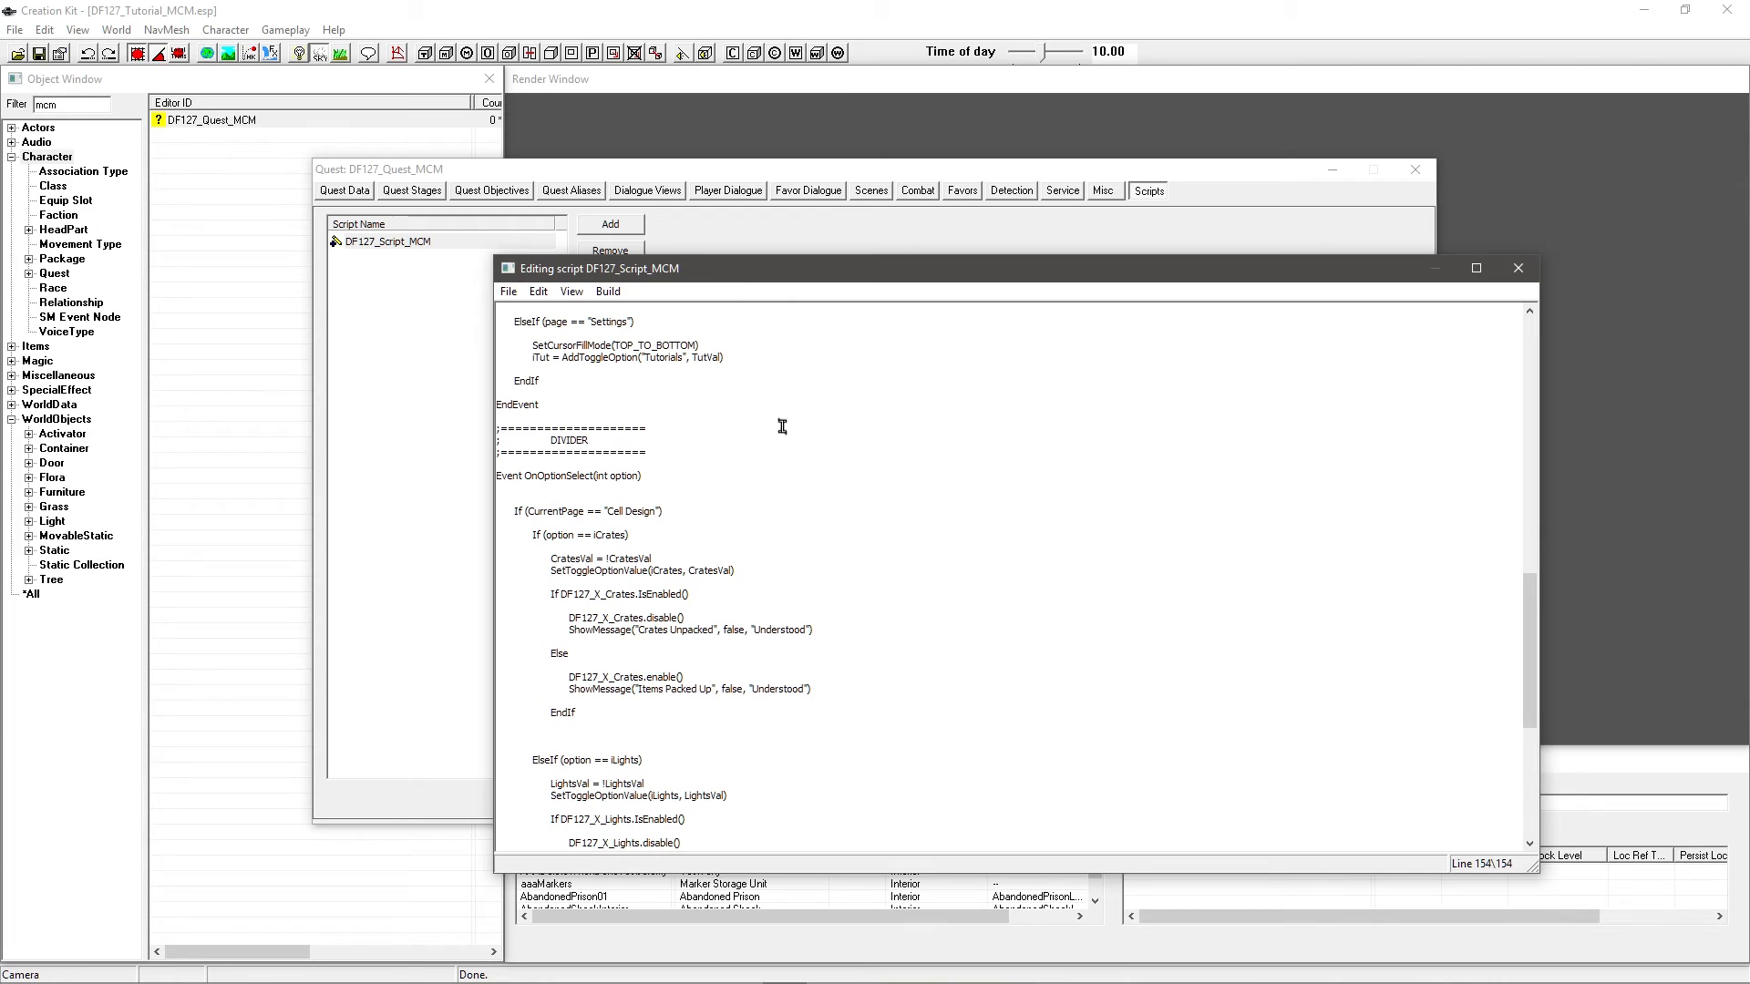
scroll(685, 502, up, 15)
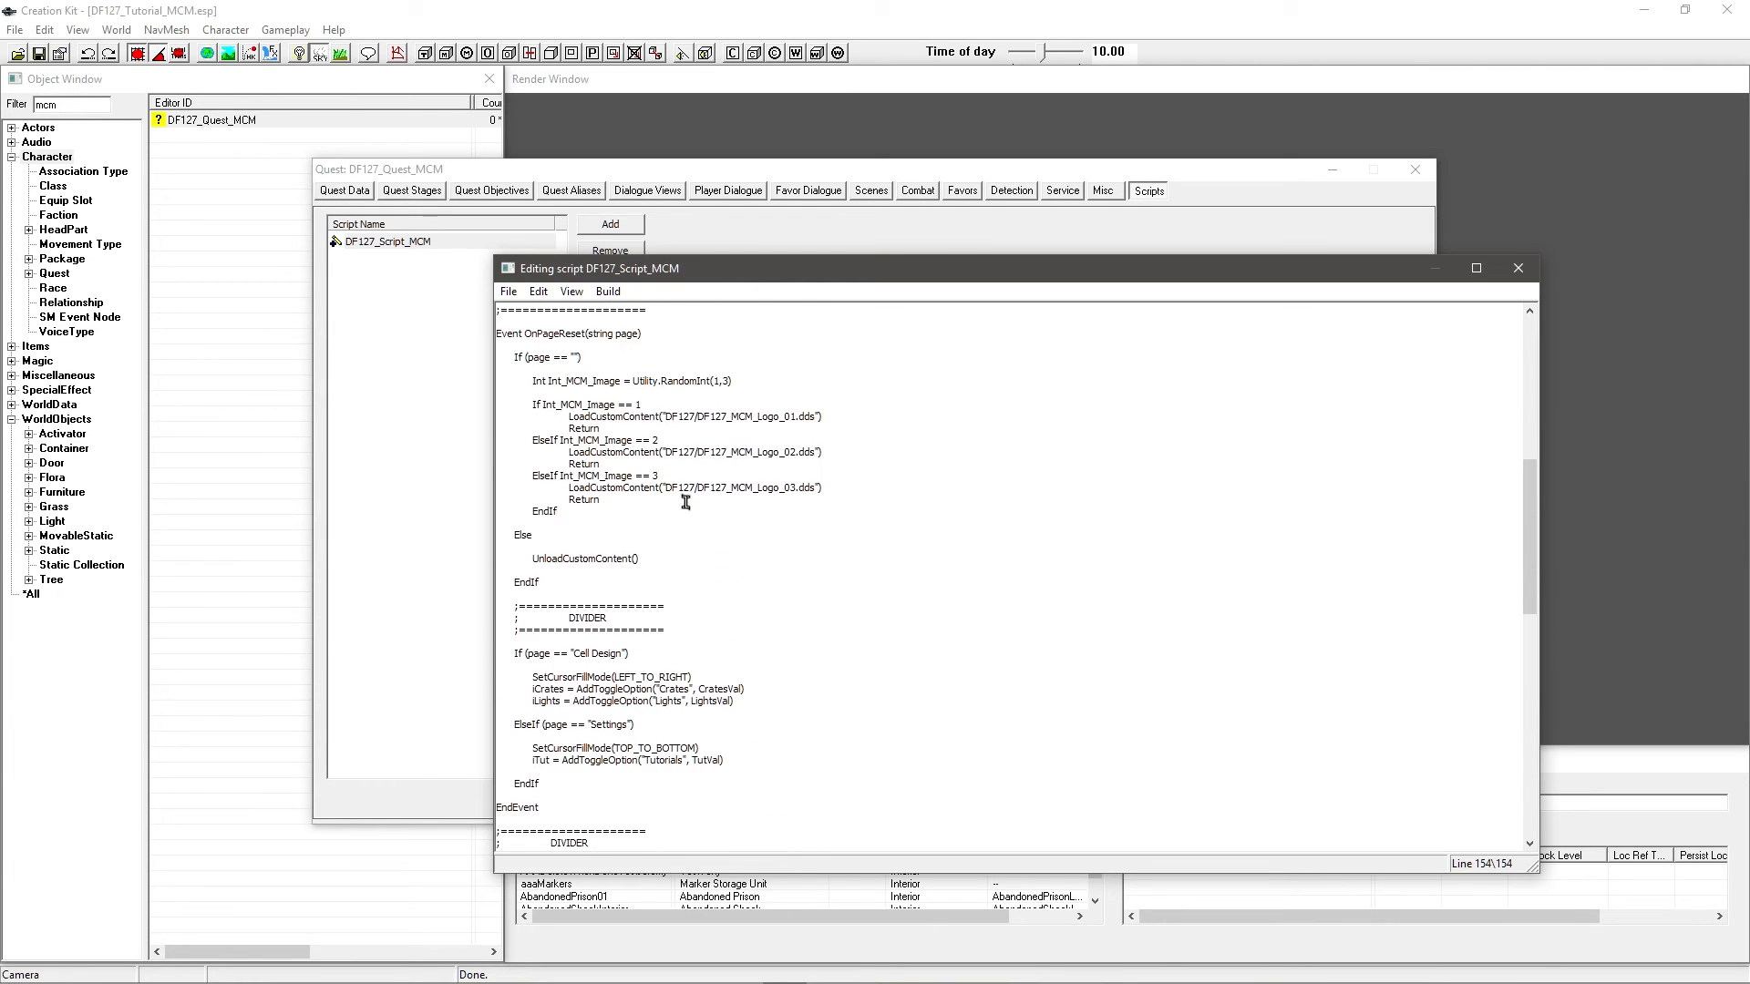
click(680, 479)
drag(582, 477, 487, 475)
click(578, 490)
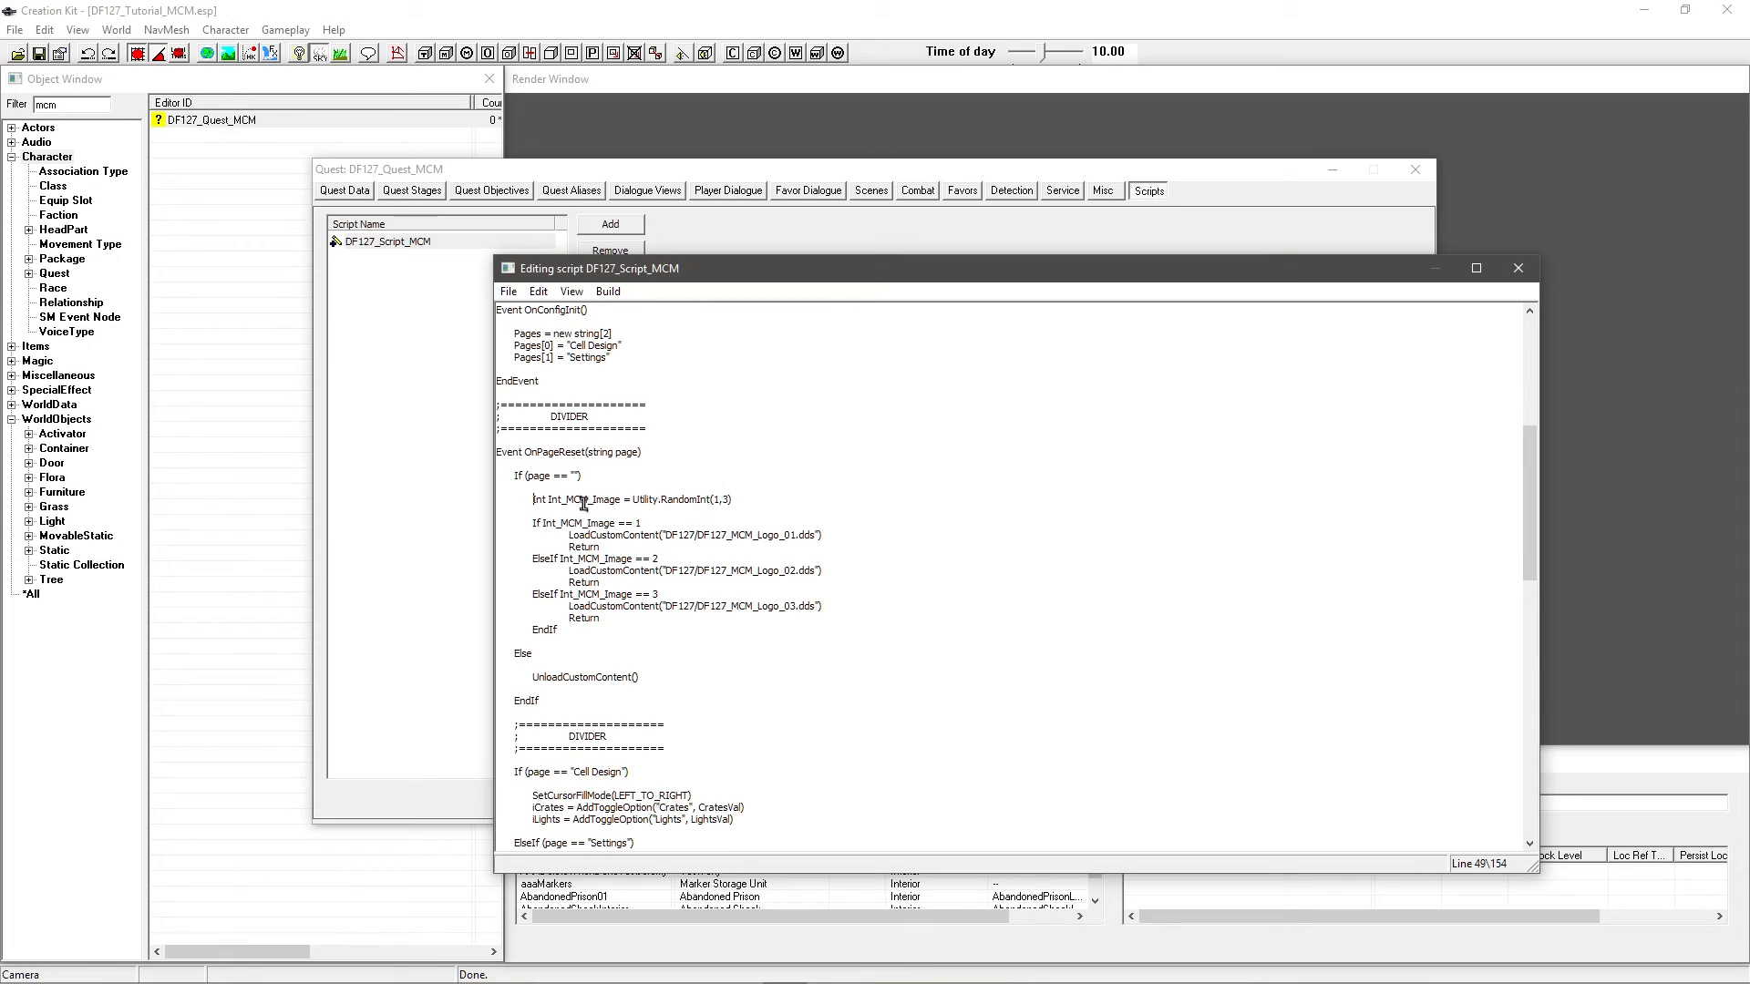
drag(749, 499, 553, 501)
click(555, 506)
drag(635, 499, 716, 499)
click(740, 501)
- Examine the Int_MCM_Image conditions 1 to 3, their LoadCustomContent logo lines, and the closing Else branch
click(652, 525)
click(673, 559)
click(647, 524)
click(676, 596)
drag(831, 535, 567, 535)
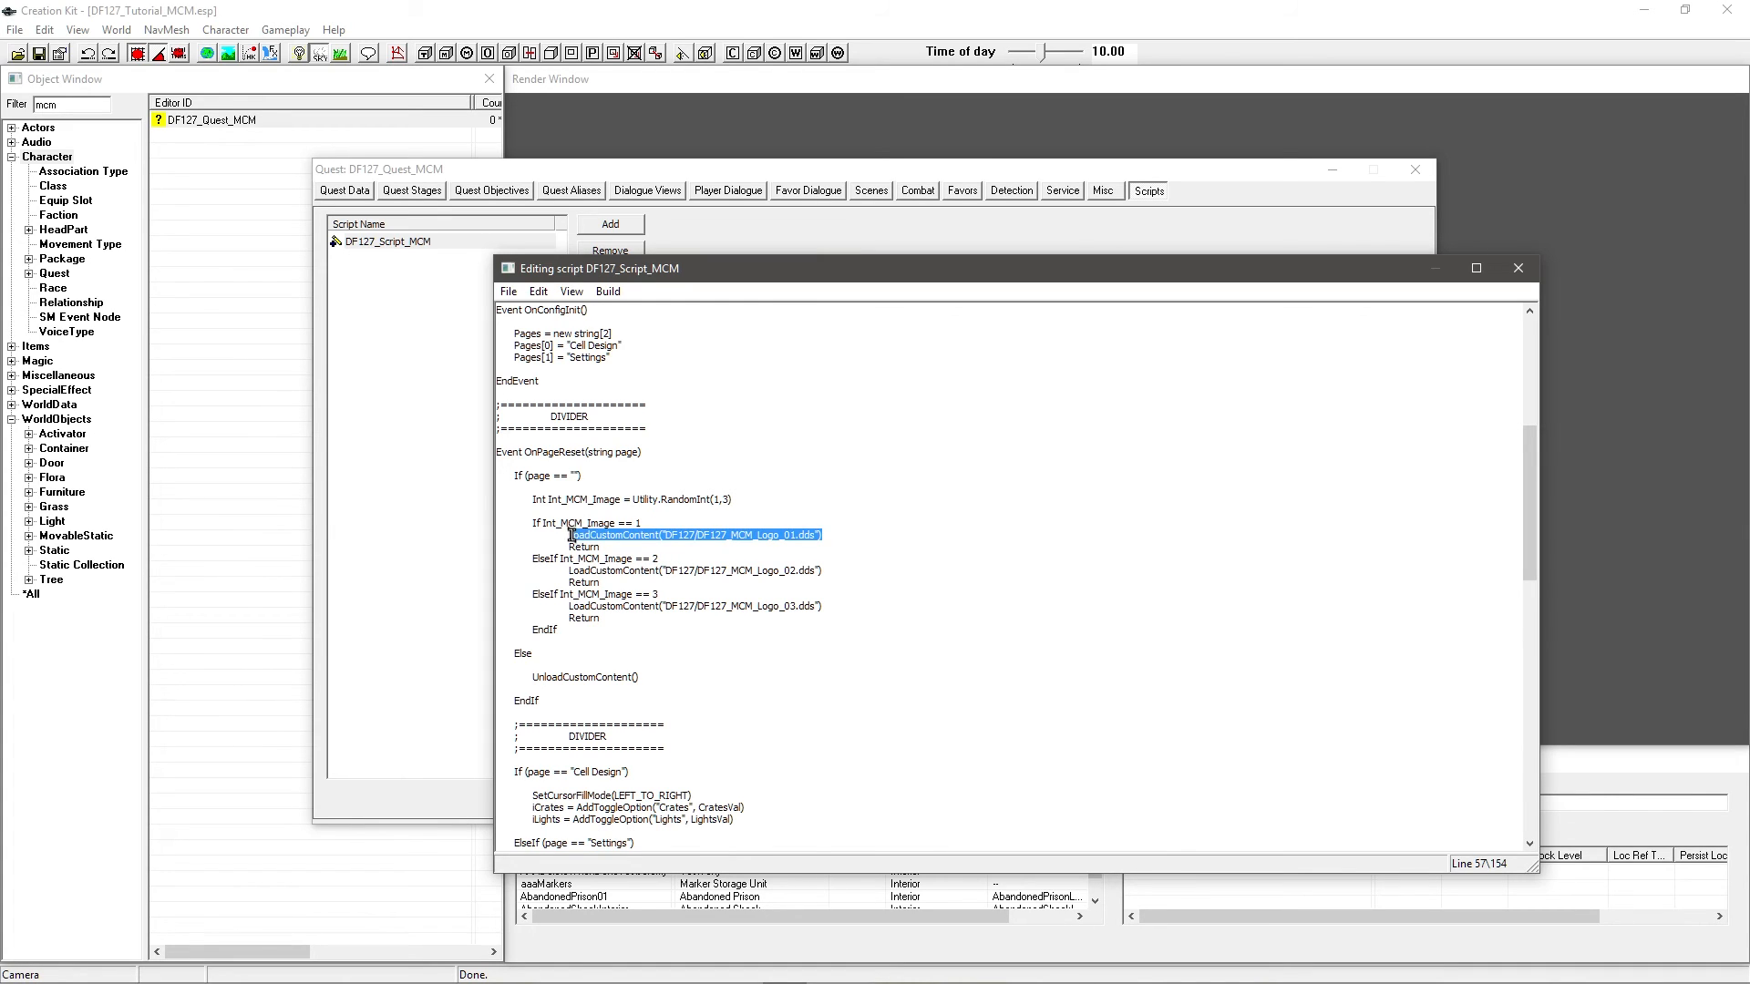
click(666, 543)
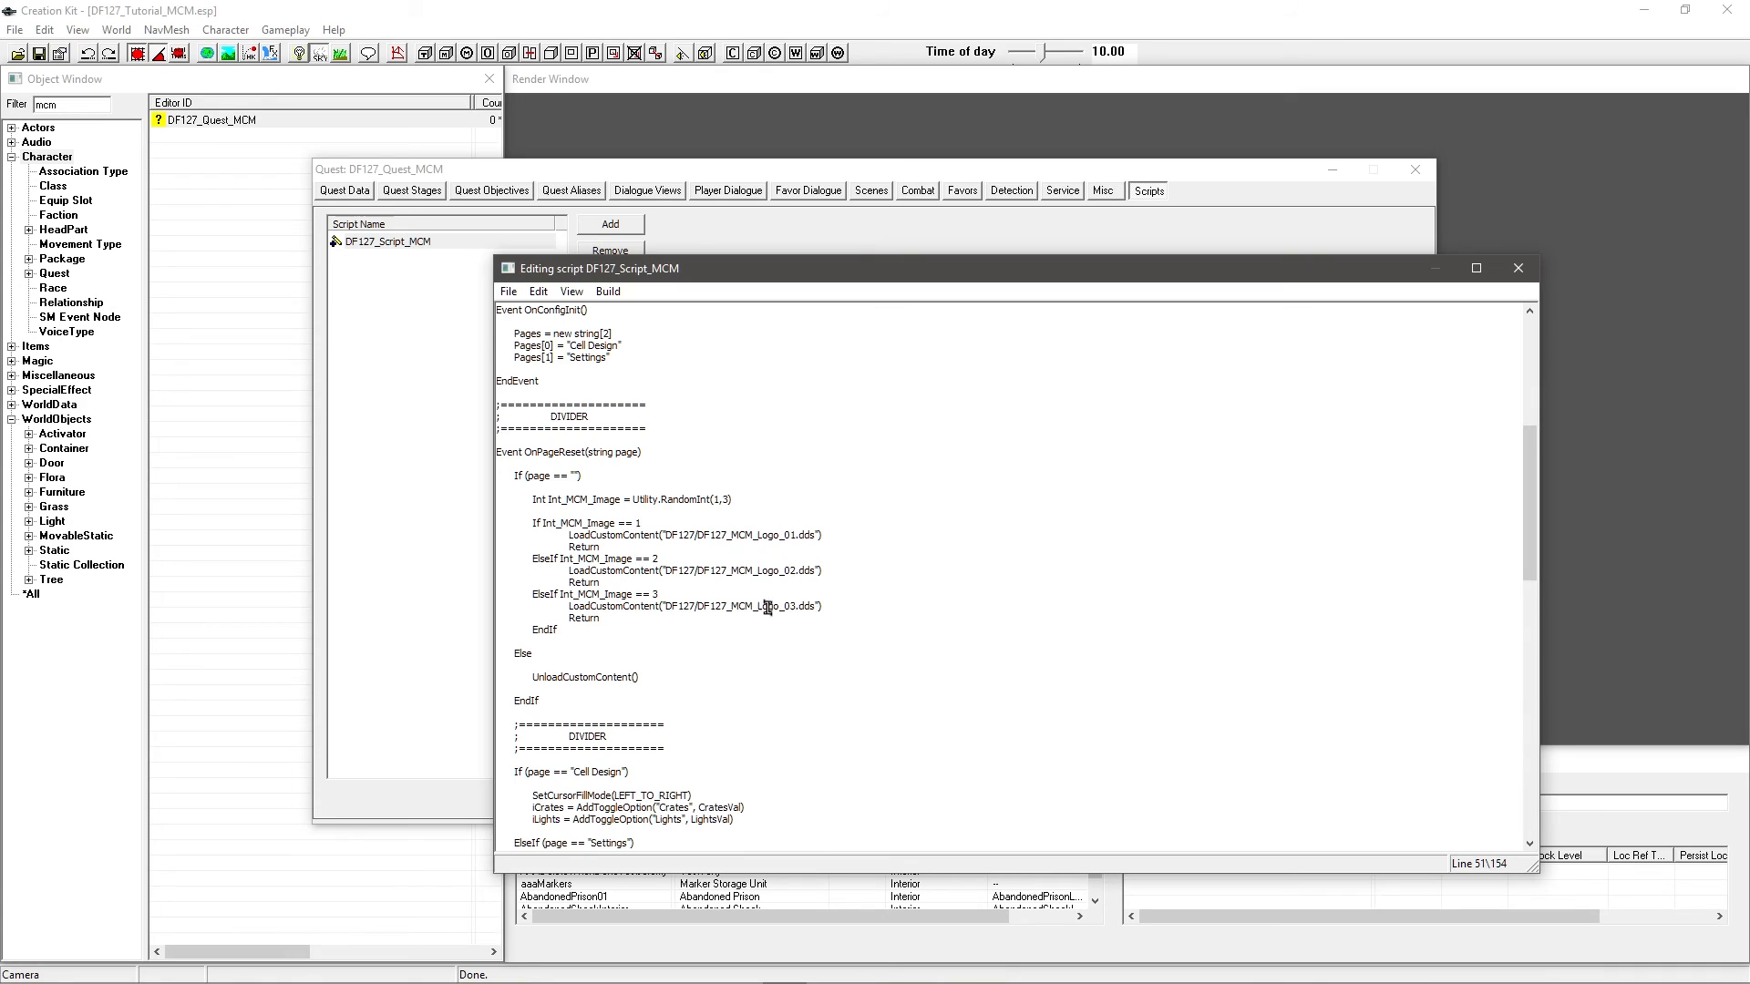
click(670, 561)
click(712, 571)
click(624, 618)
click(564, 656)
click(583, 691)
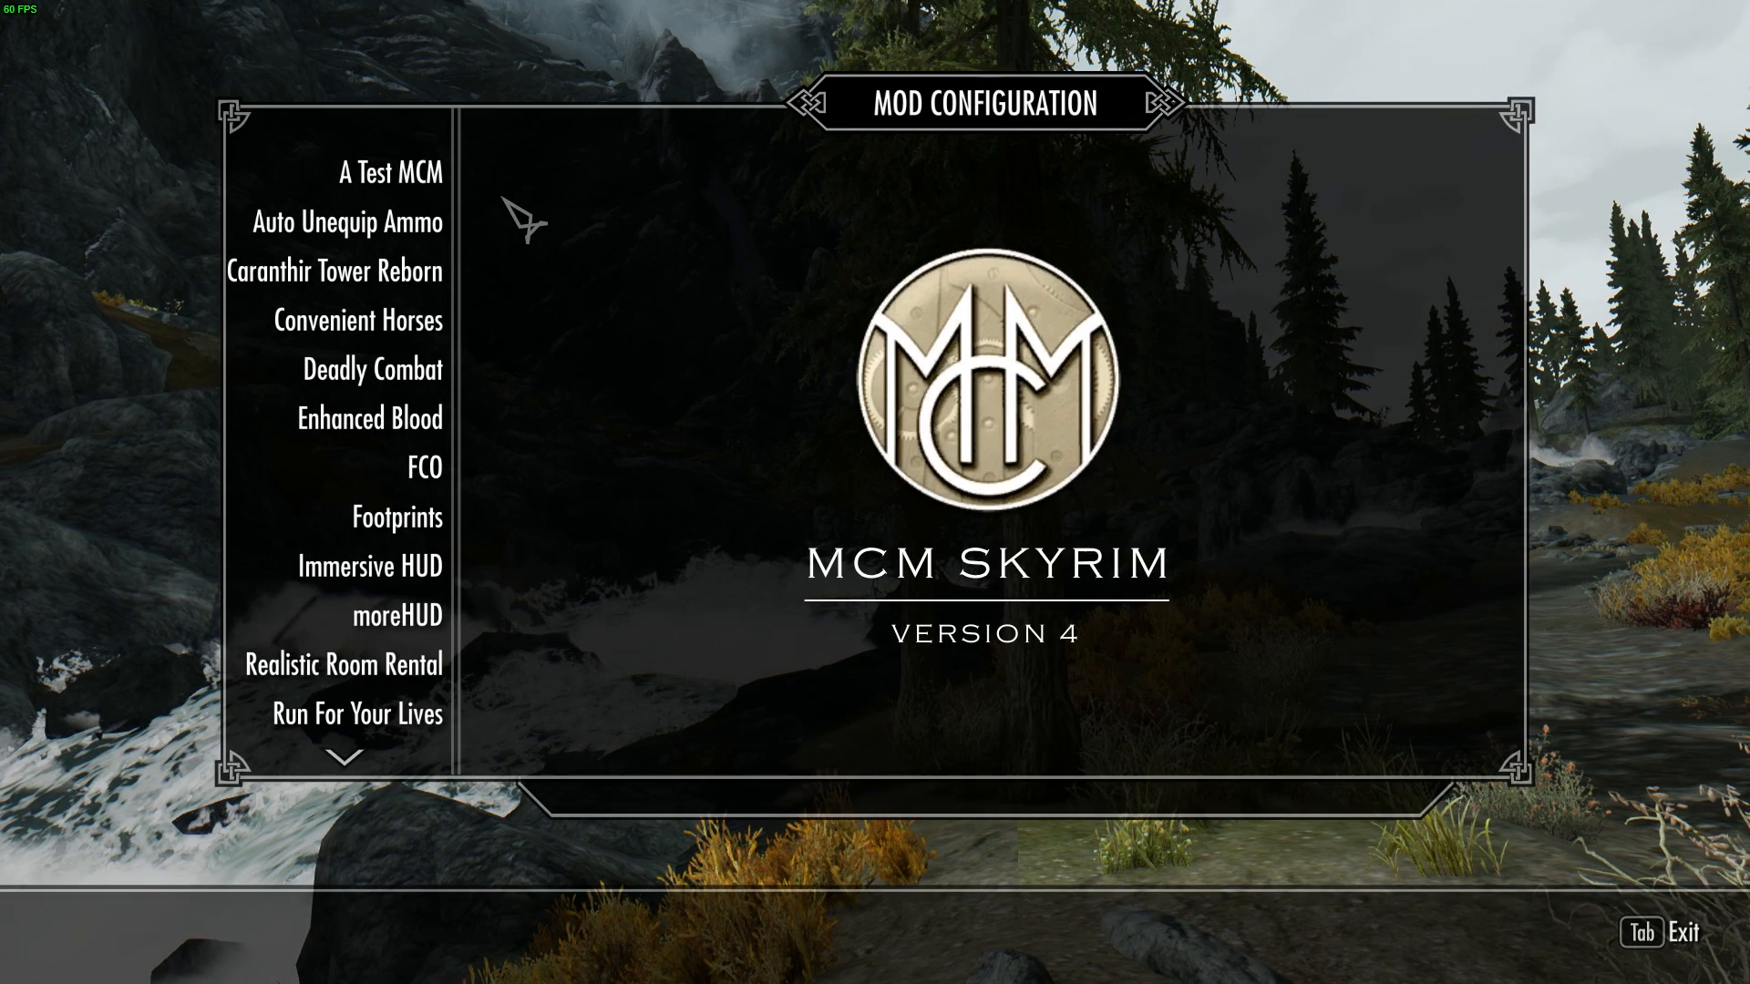
- In Skyrim's Mod Configuration menu, view the A Test MCM logo and Cell Design page, and return to the mod list
click(390, 181)
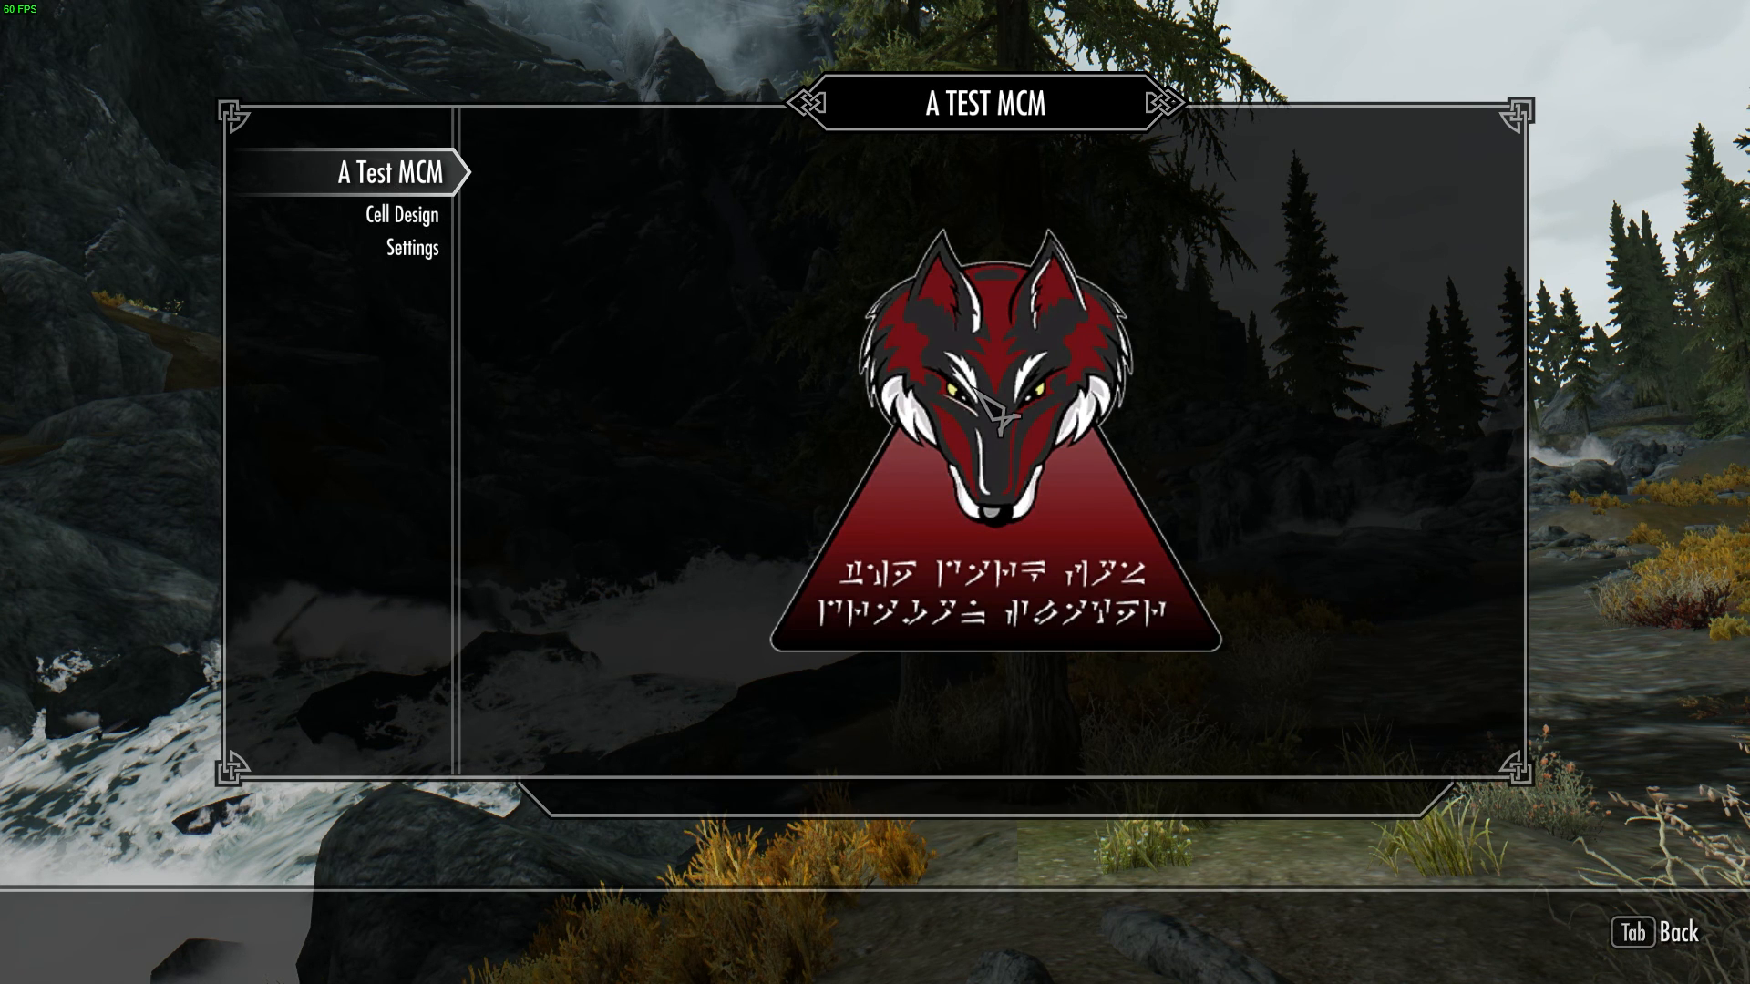
click(415, 218)
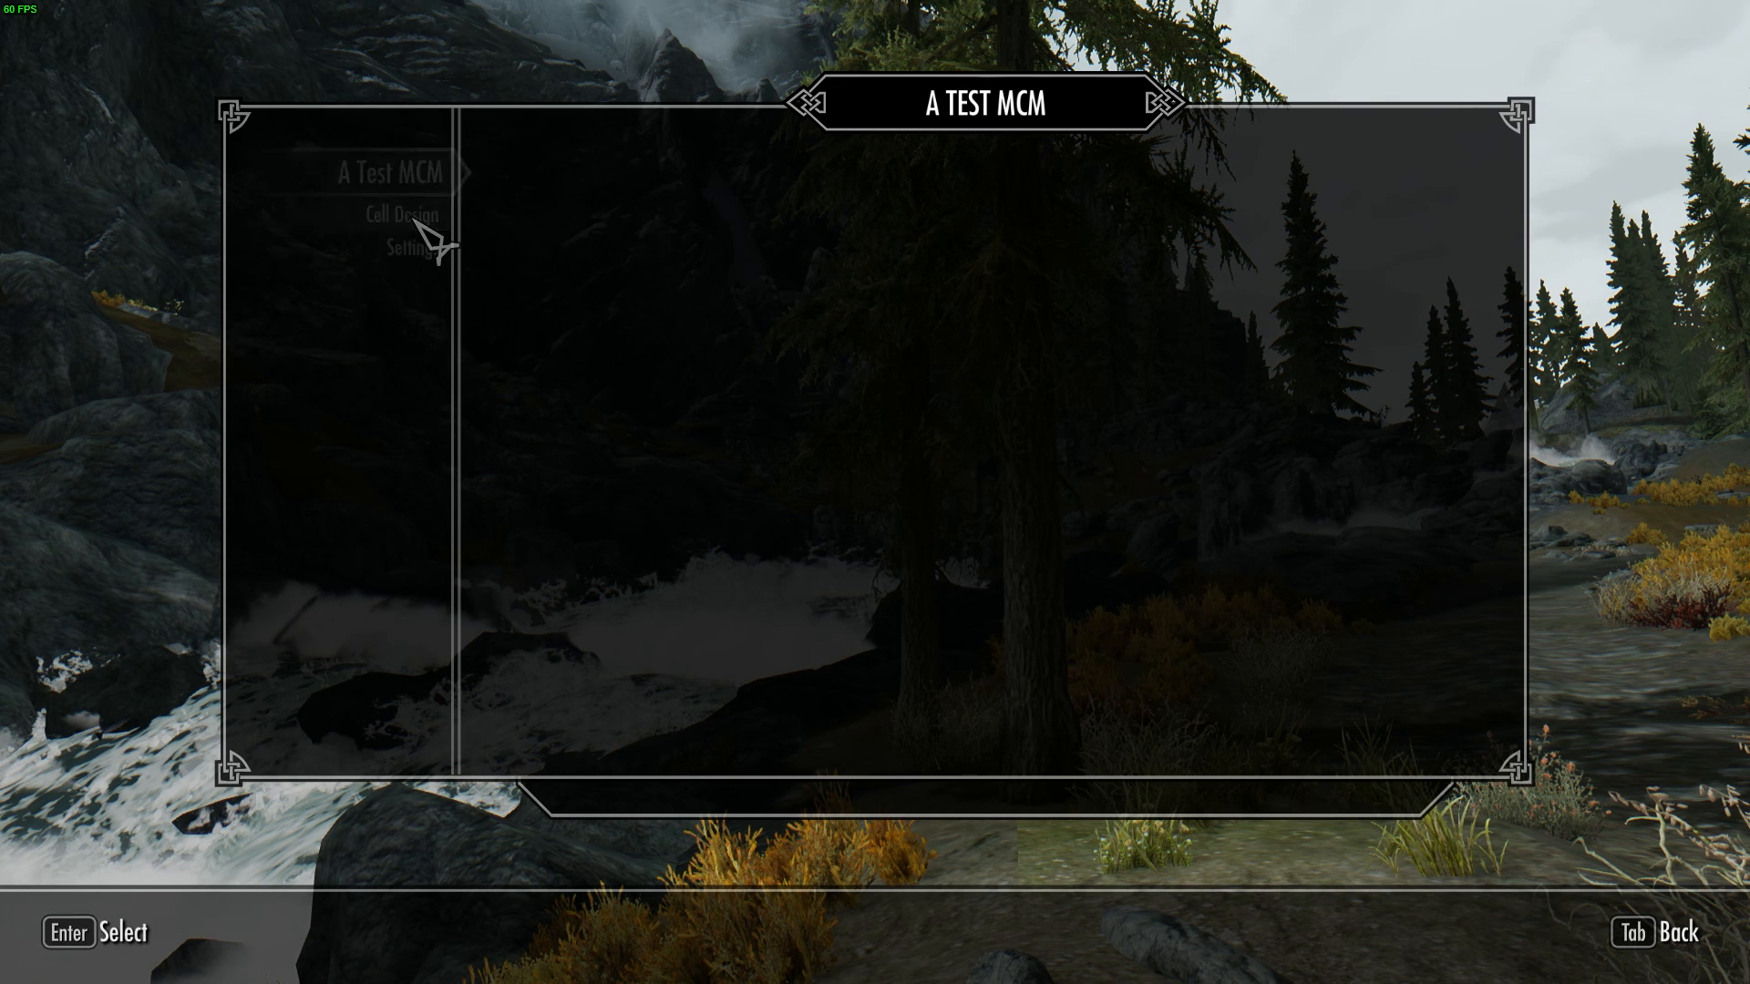
key(Tab)
- Reopen the A Test MCM entry several times from the mod list to check the random logo selection
click(392, 173)
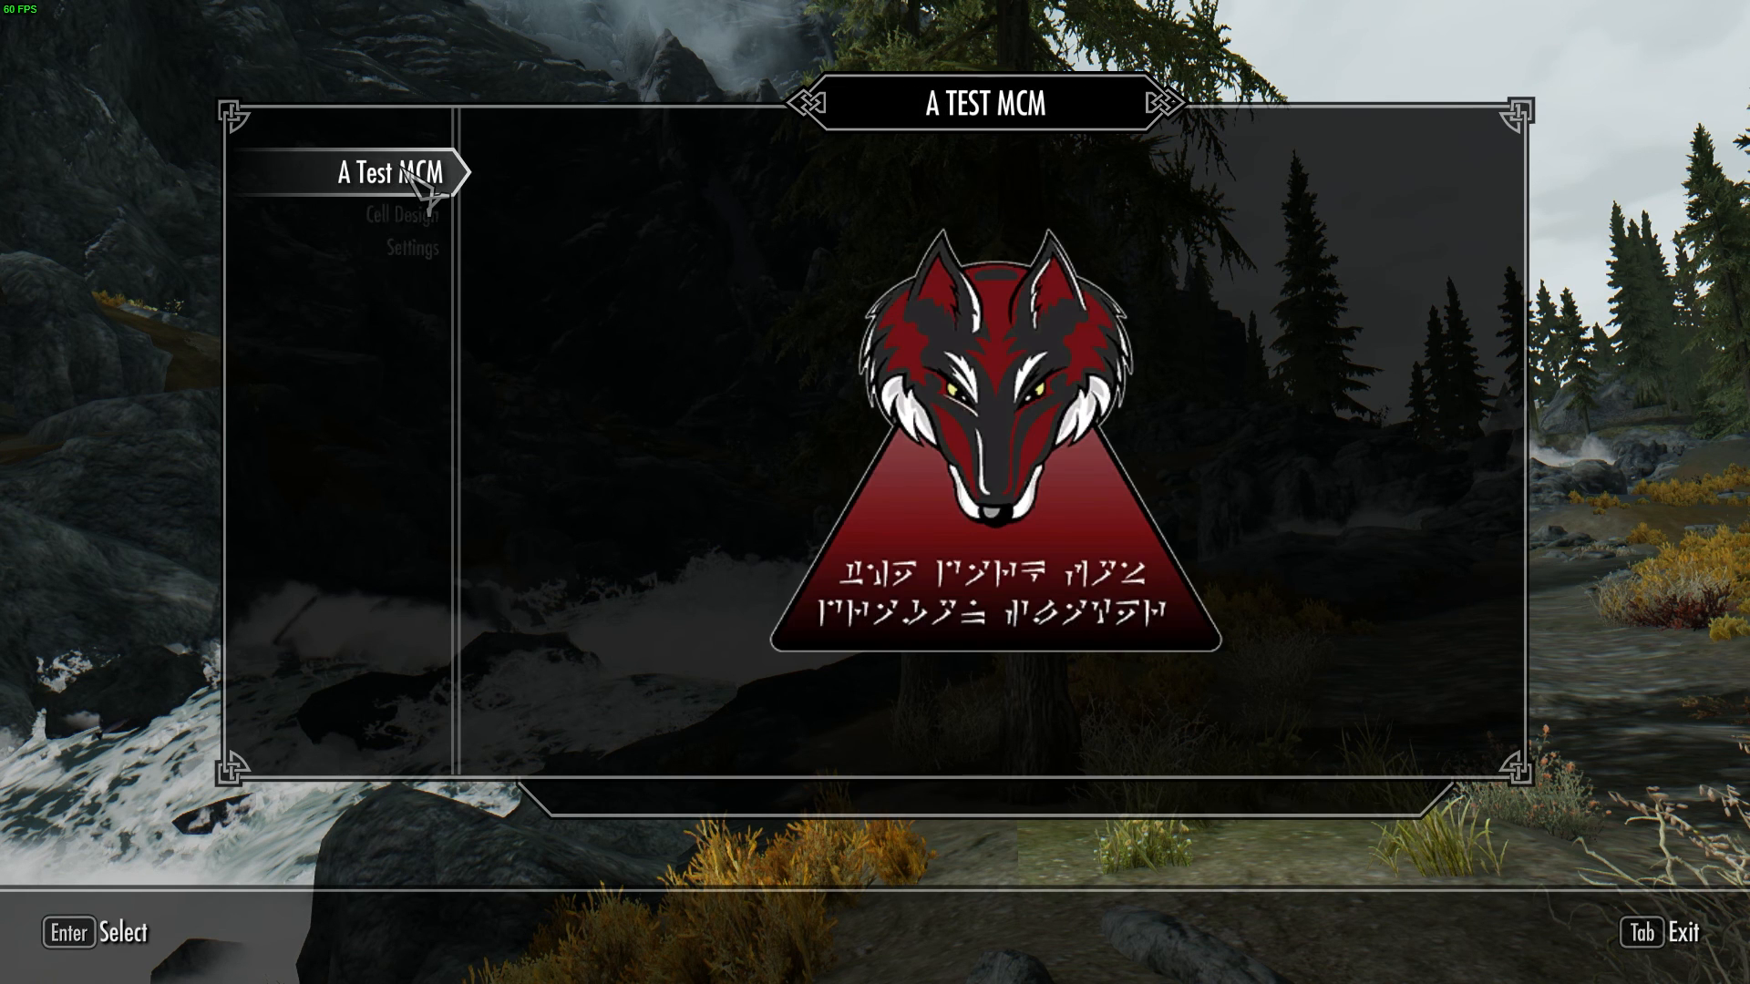
key(Tab)
click(410, 175)
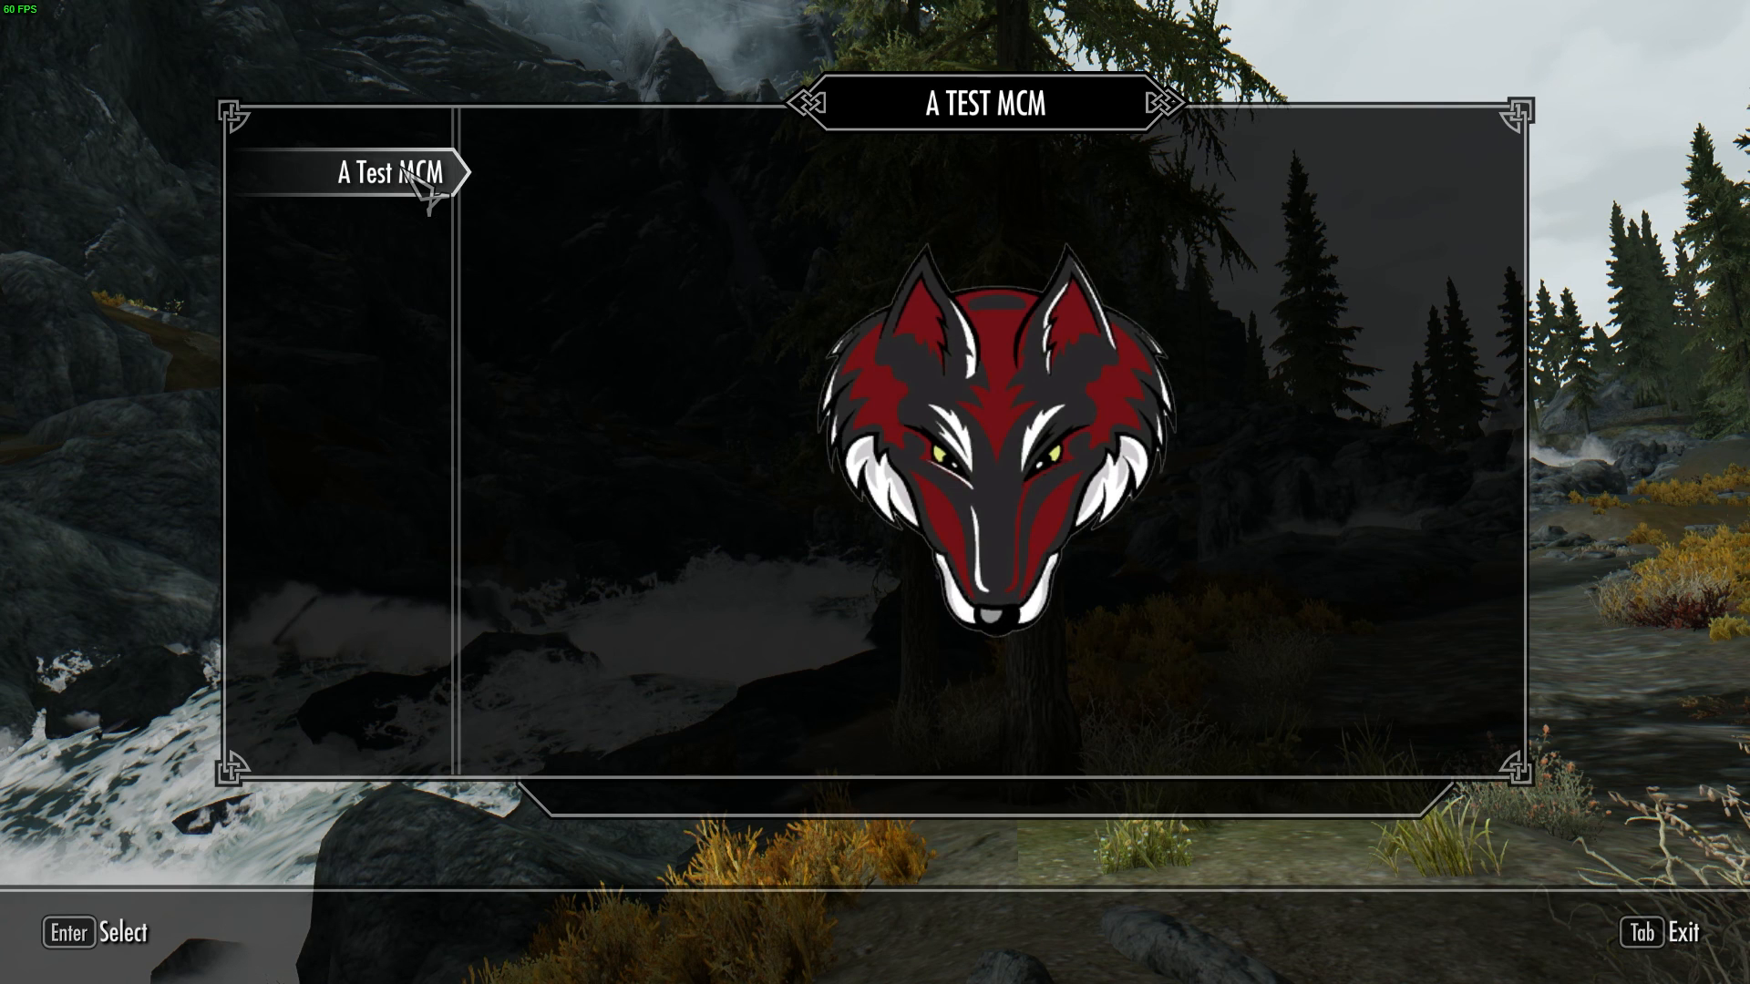
key(Tab)
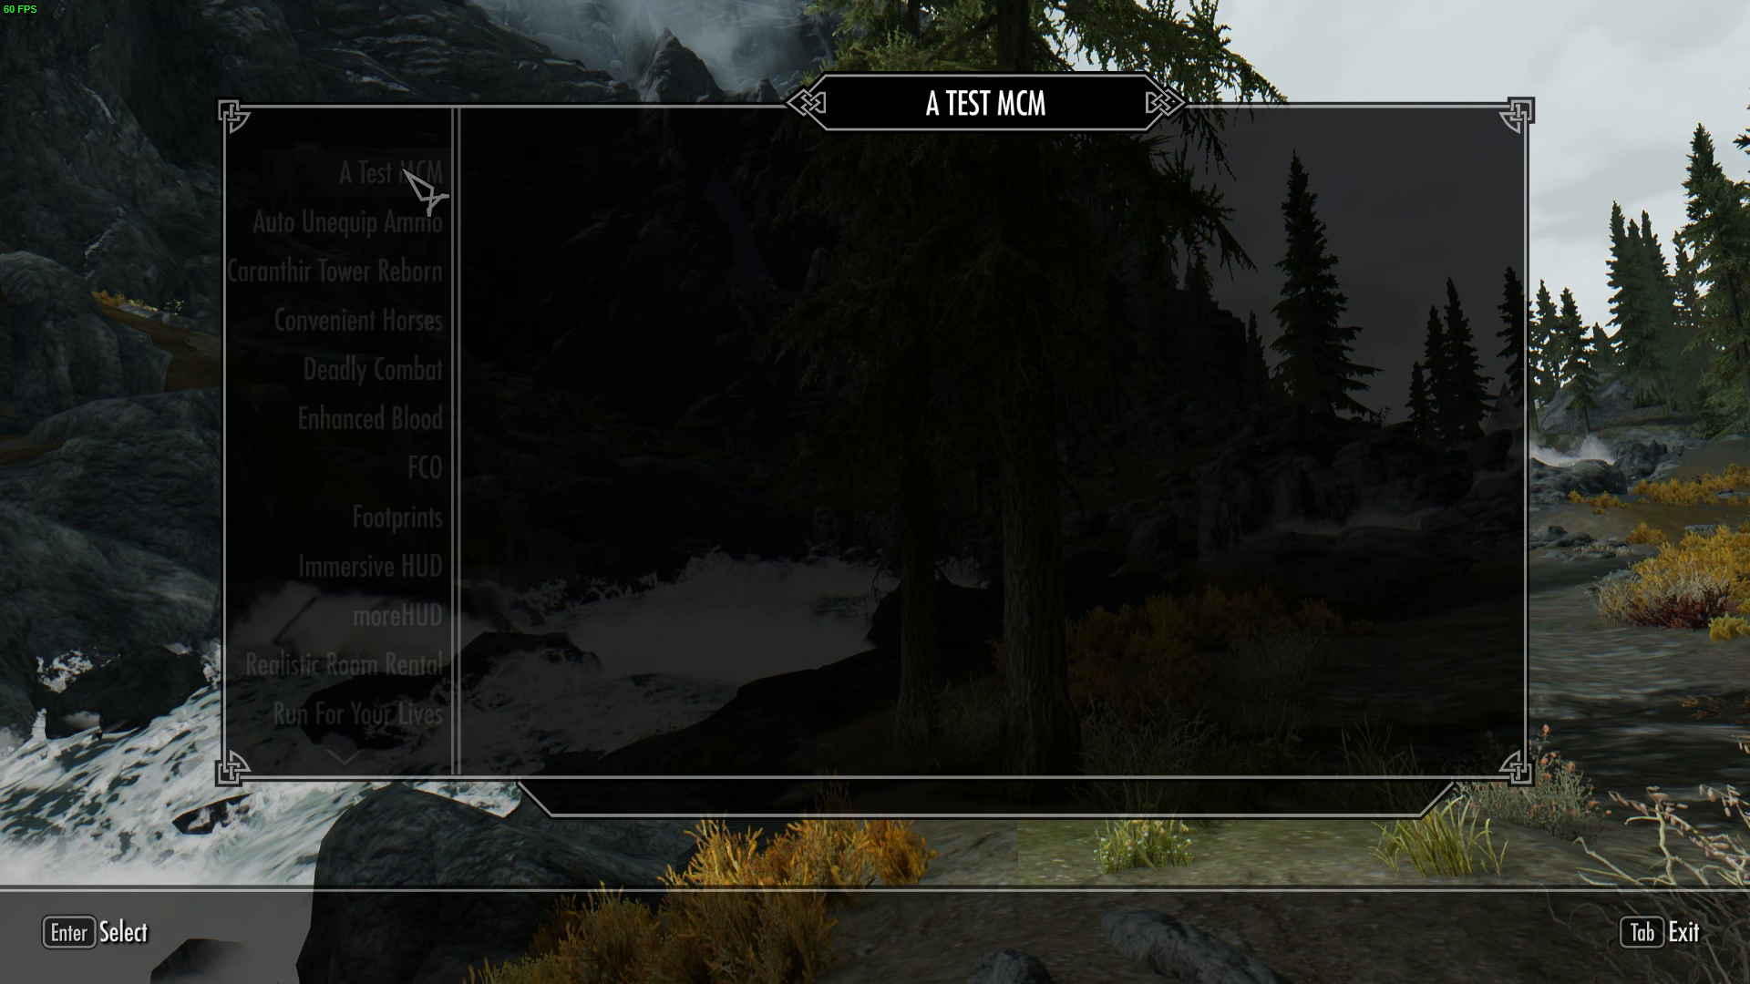
click(412, 175)
key(Tab)
click(410, 174)
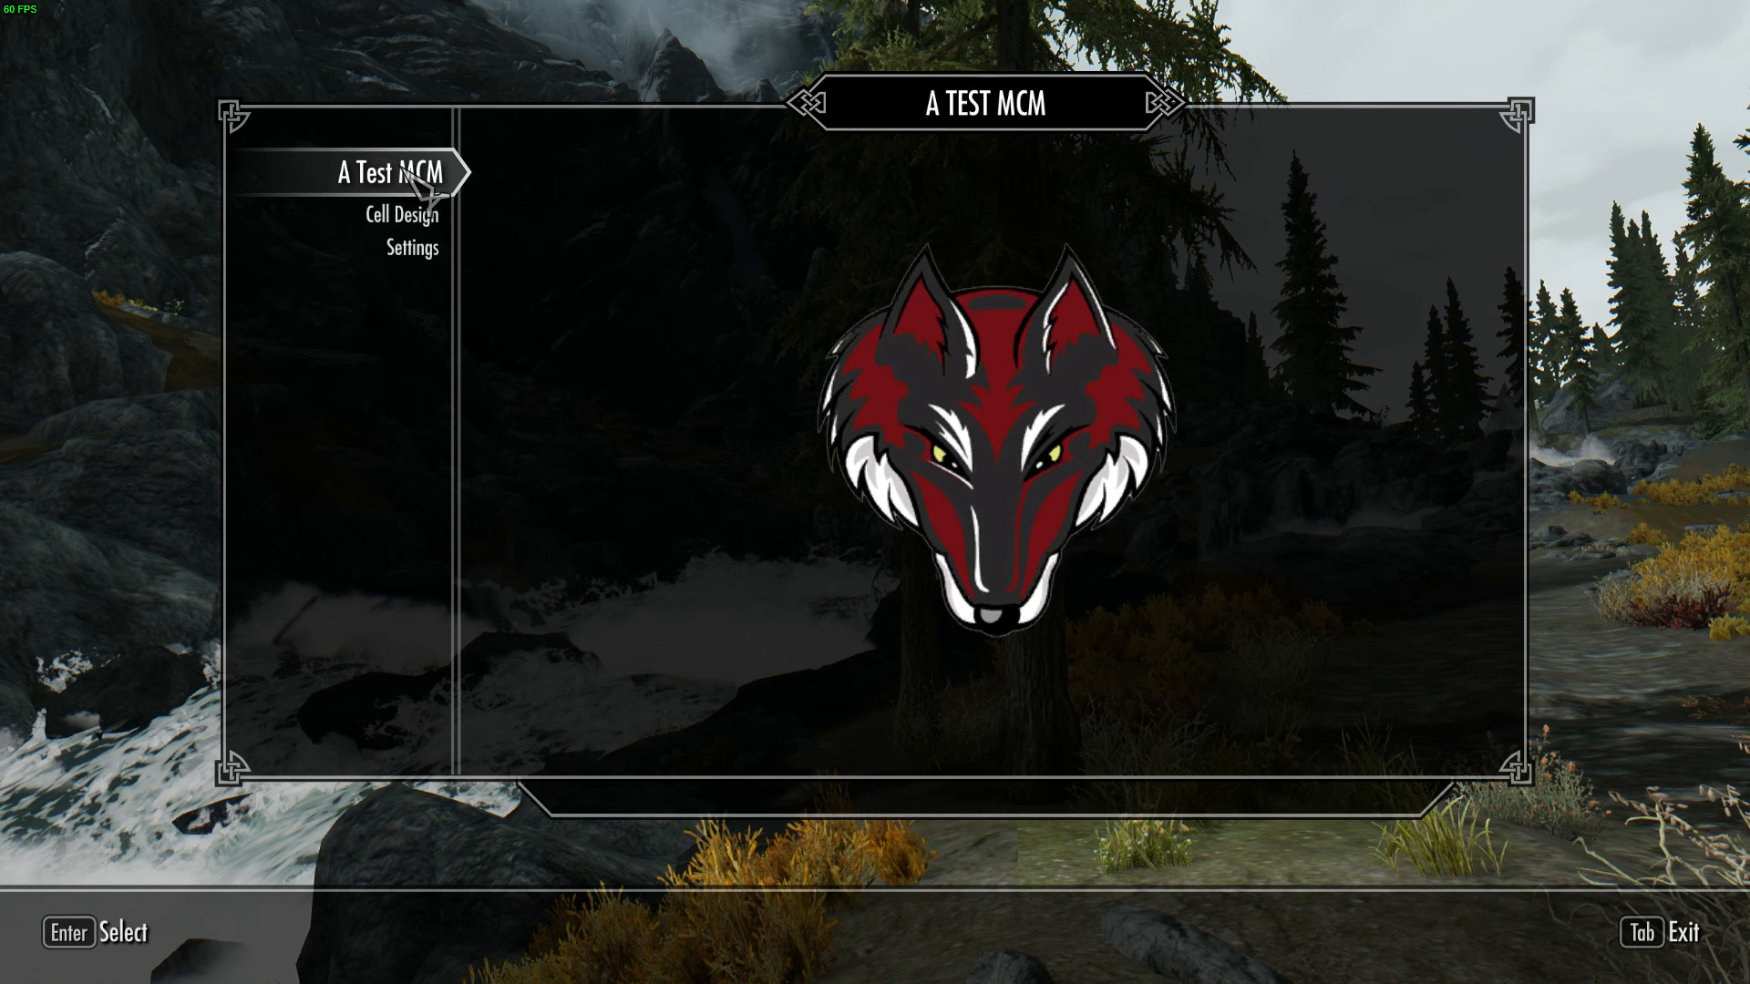
- Keep leaving and re-entering A Test MCM to compare the logos shown on its opening page
key(Tab)
click(410, 174)
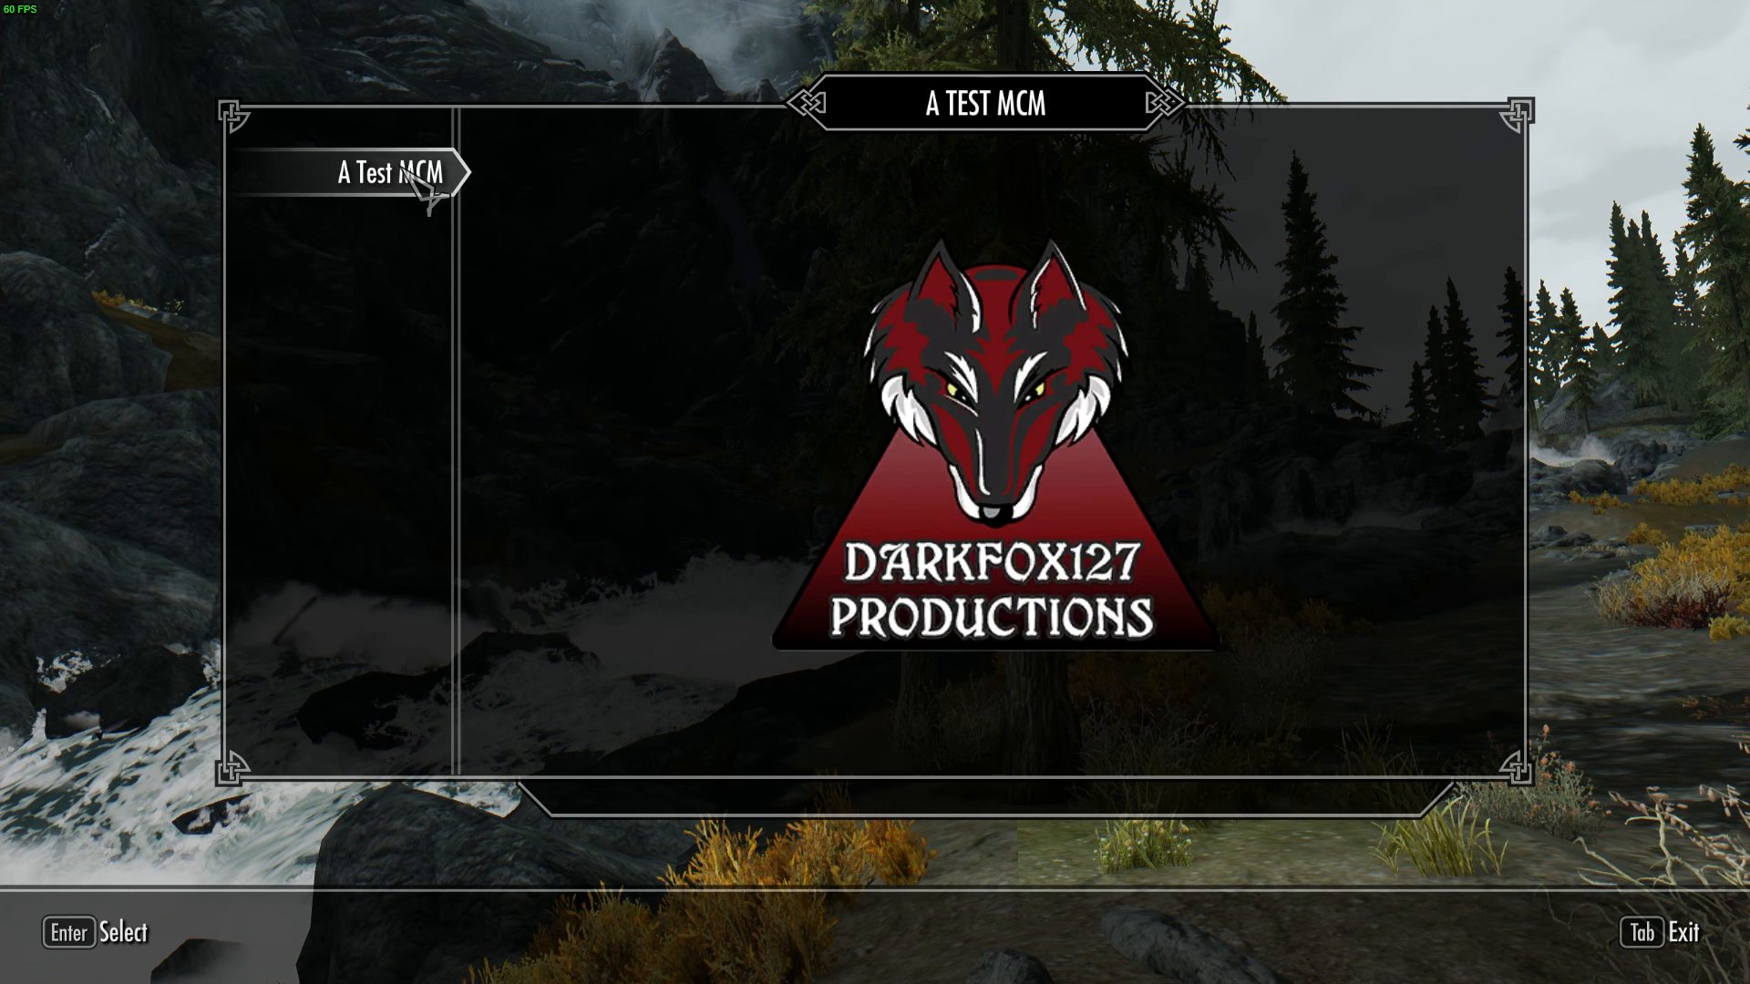
key(Tab)
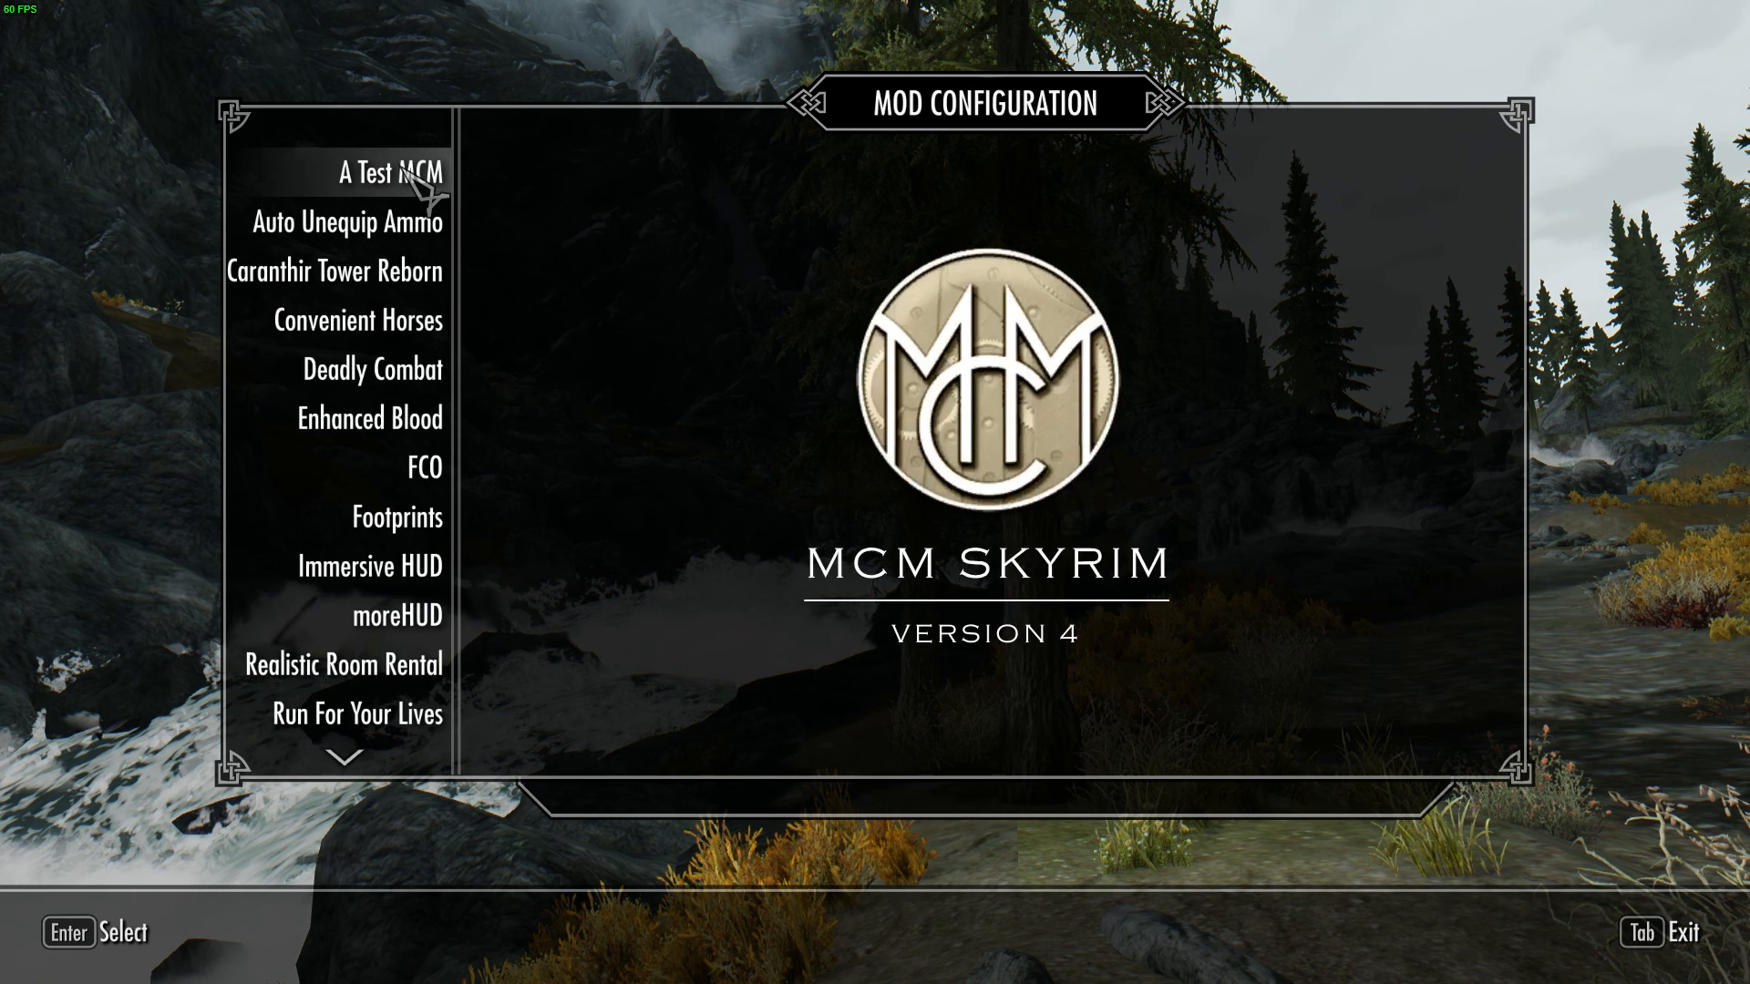
click(410, 174)
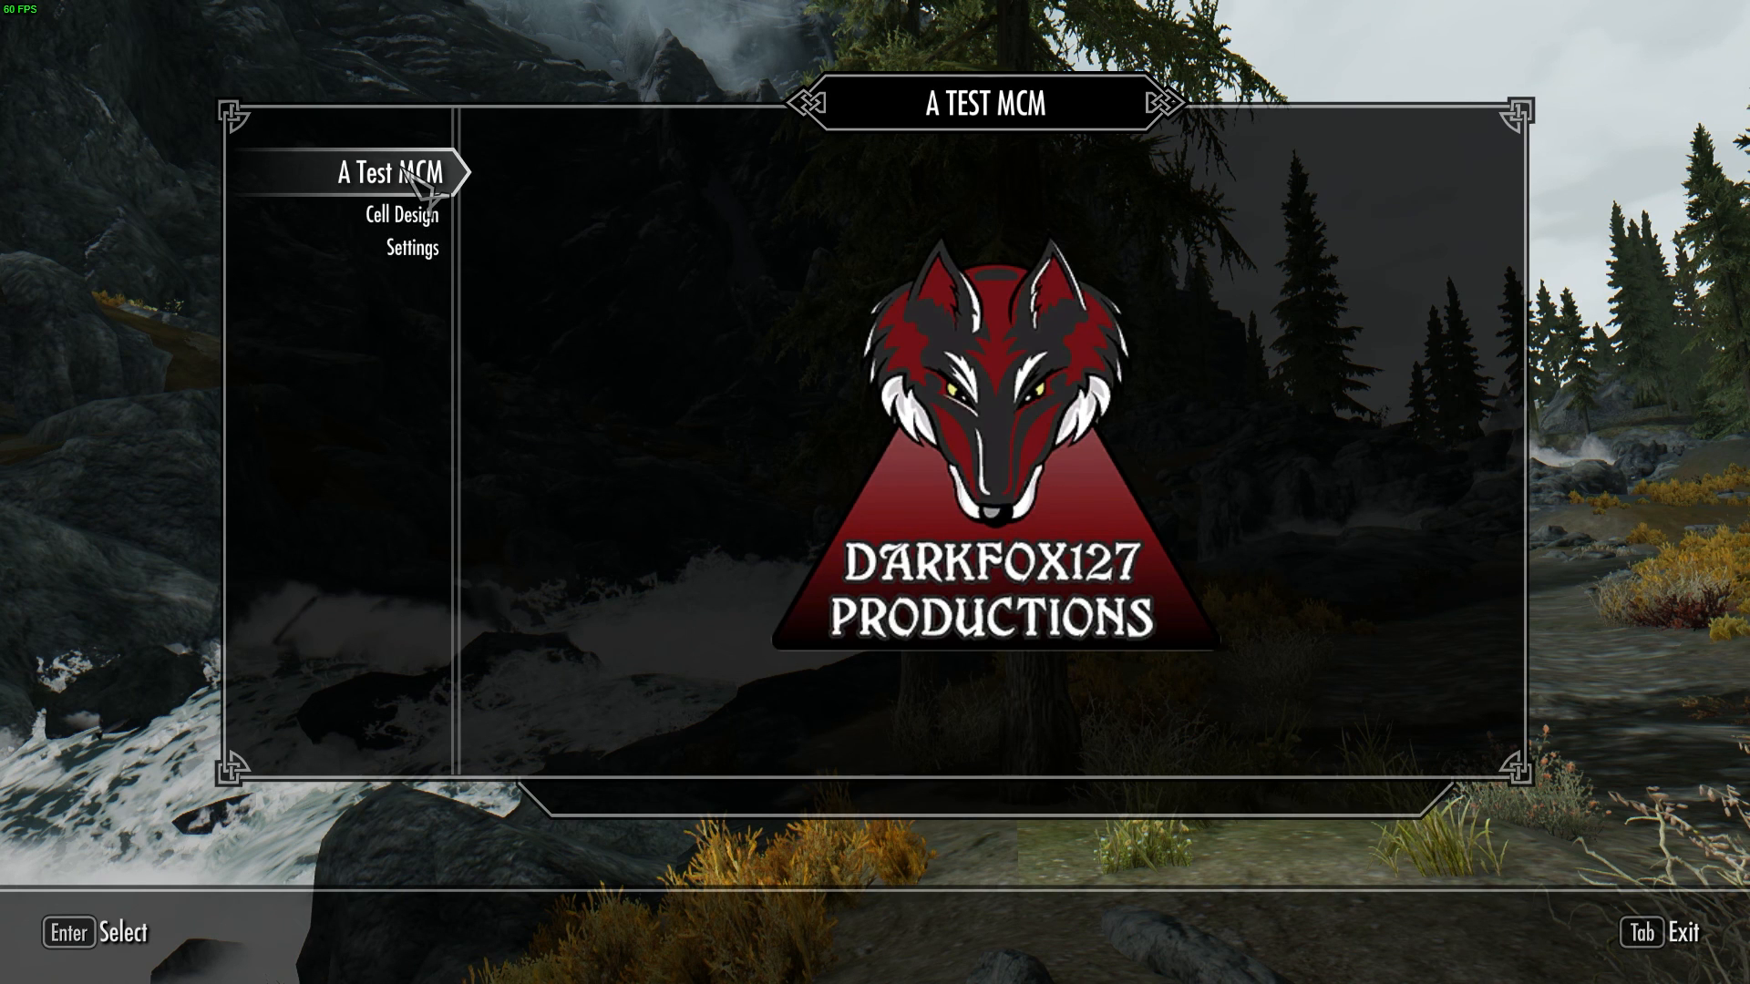
key(Tab)
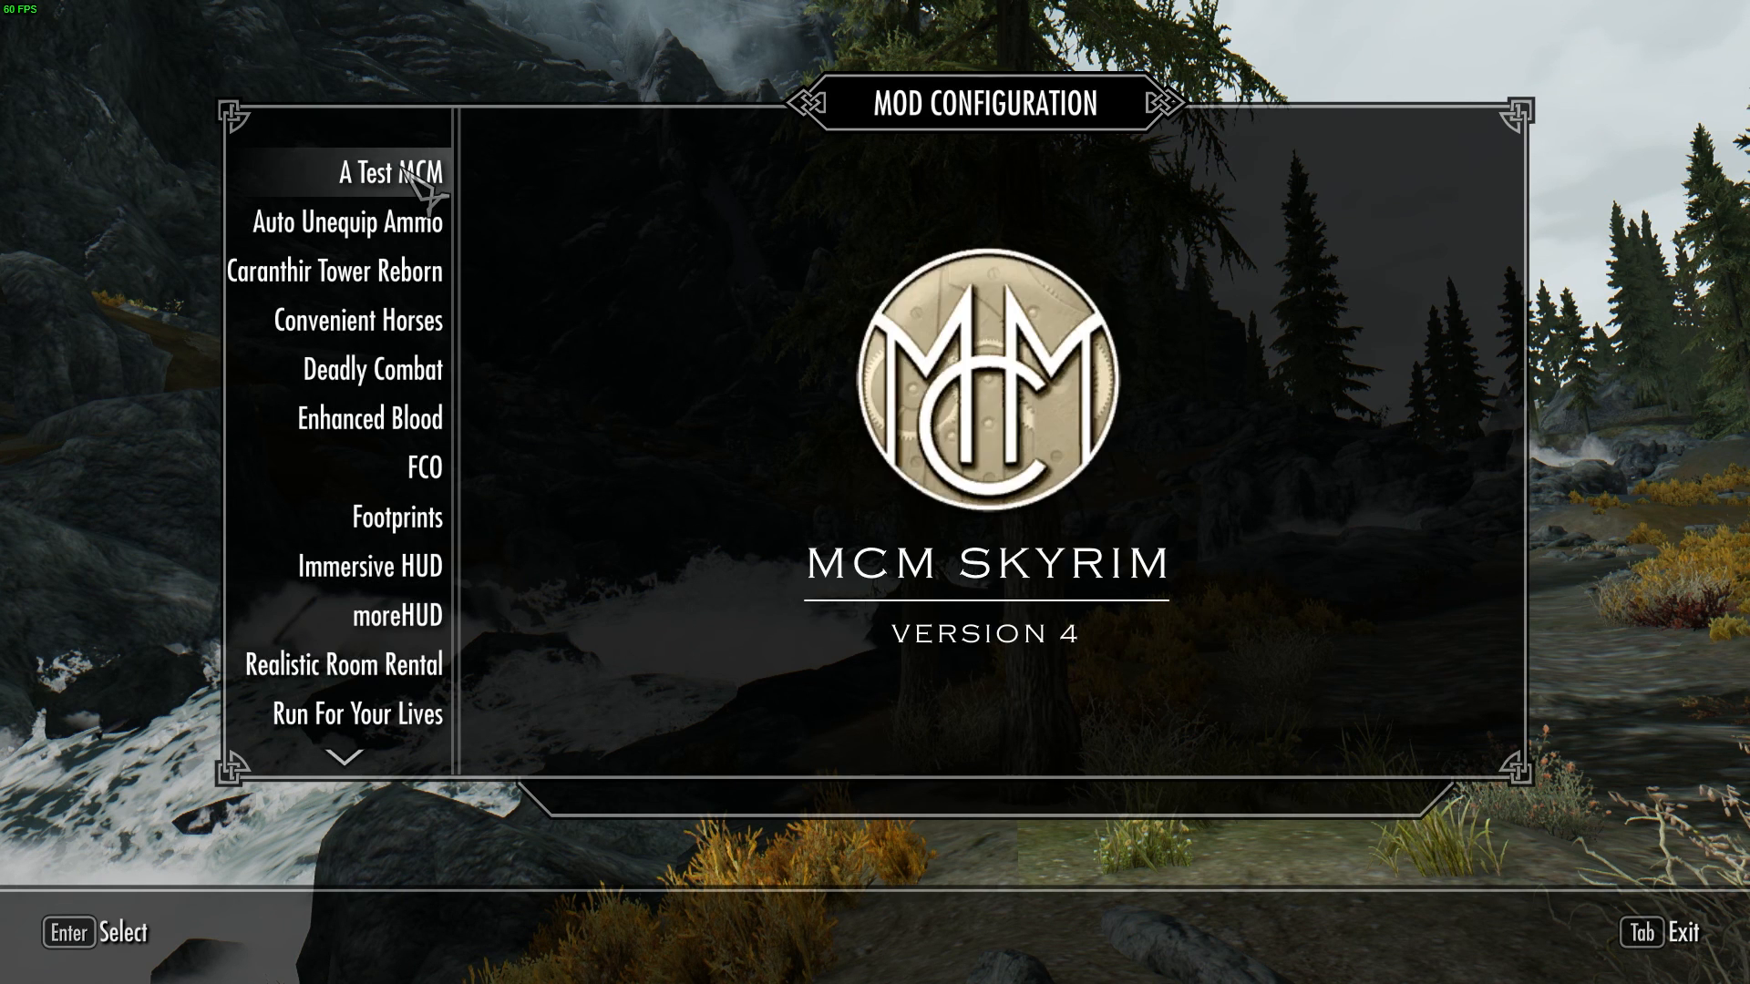
click(410, 174)
click(416, 175)
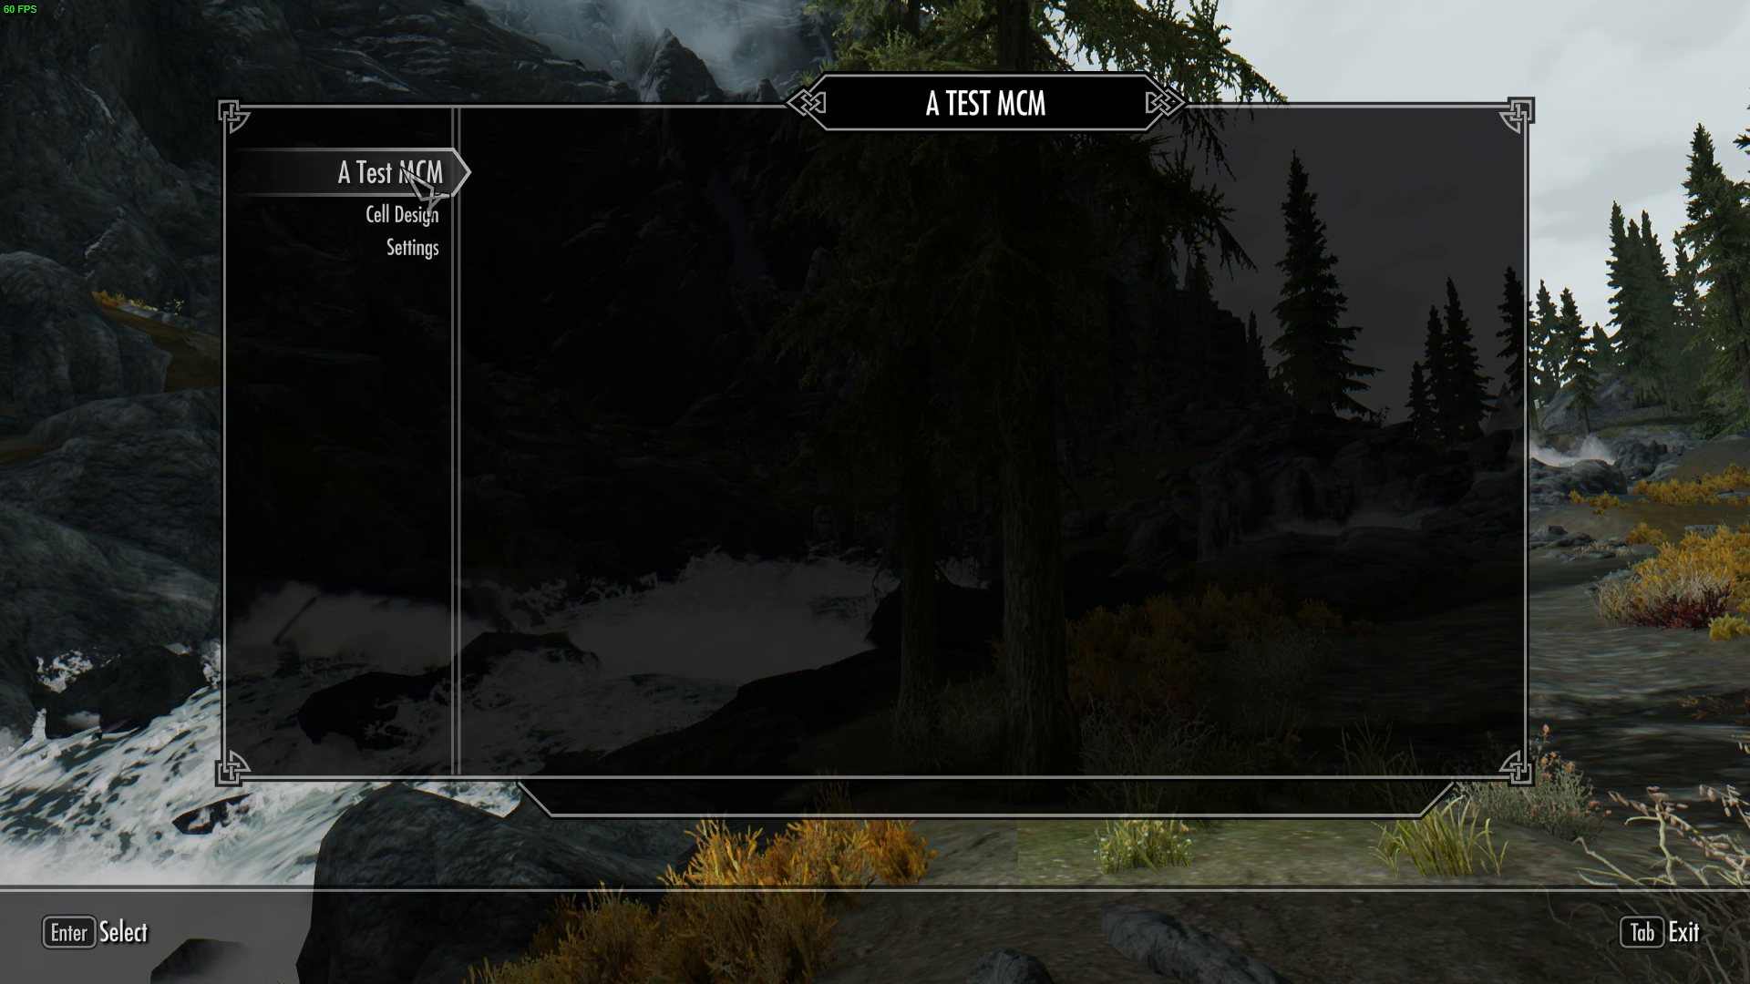
click(416, 175)
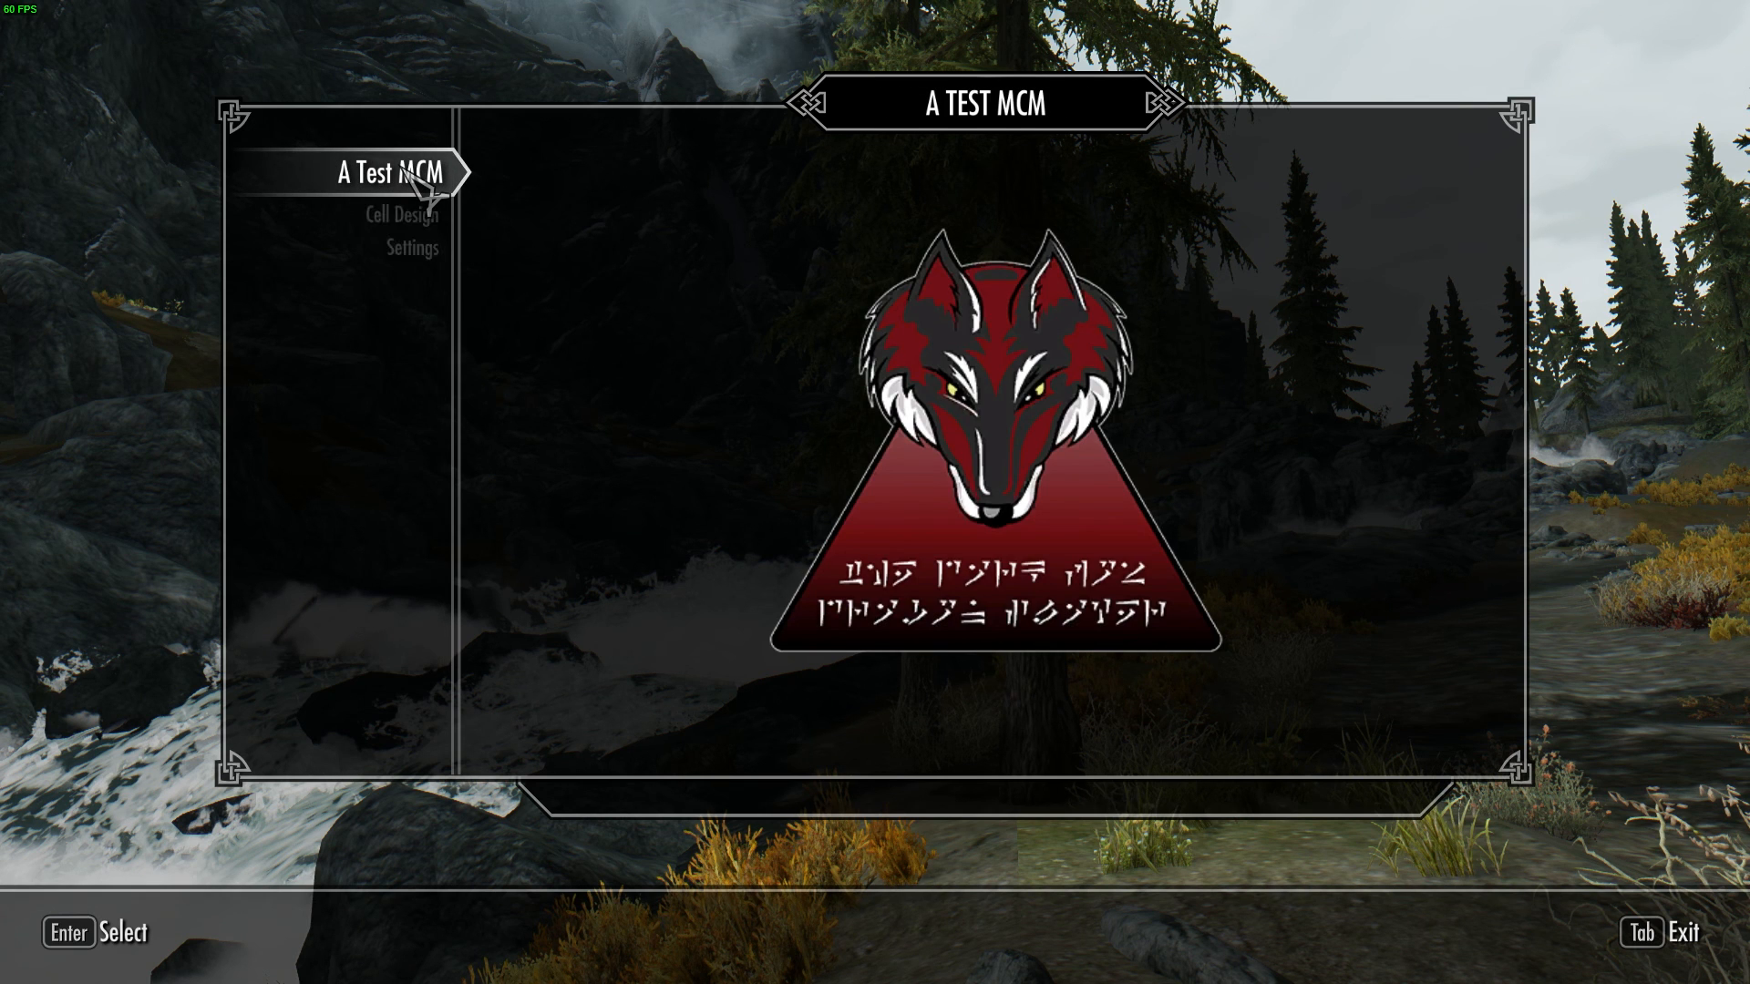
- View the Cell Design and Settings pages of A Test MCM, ending on Cell Design
click(428, 219)
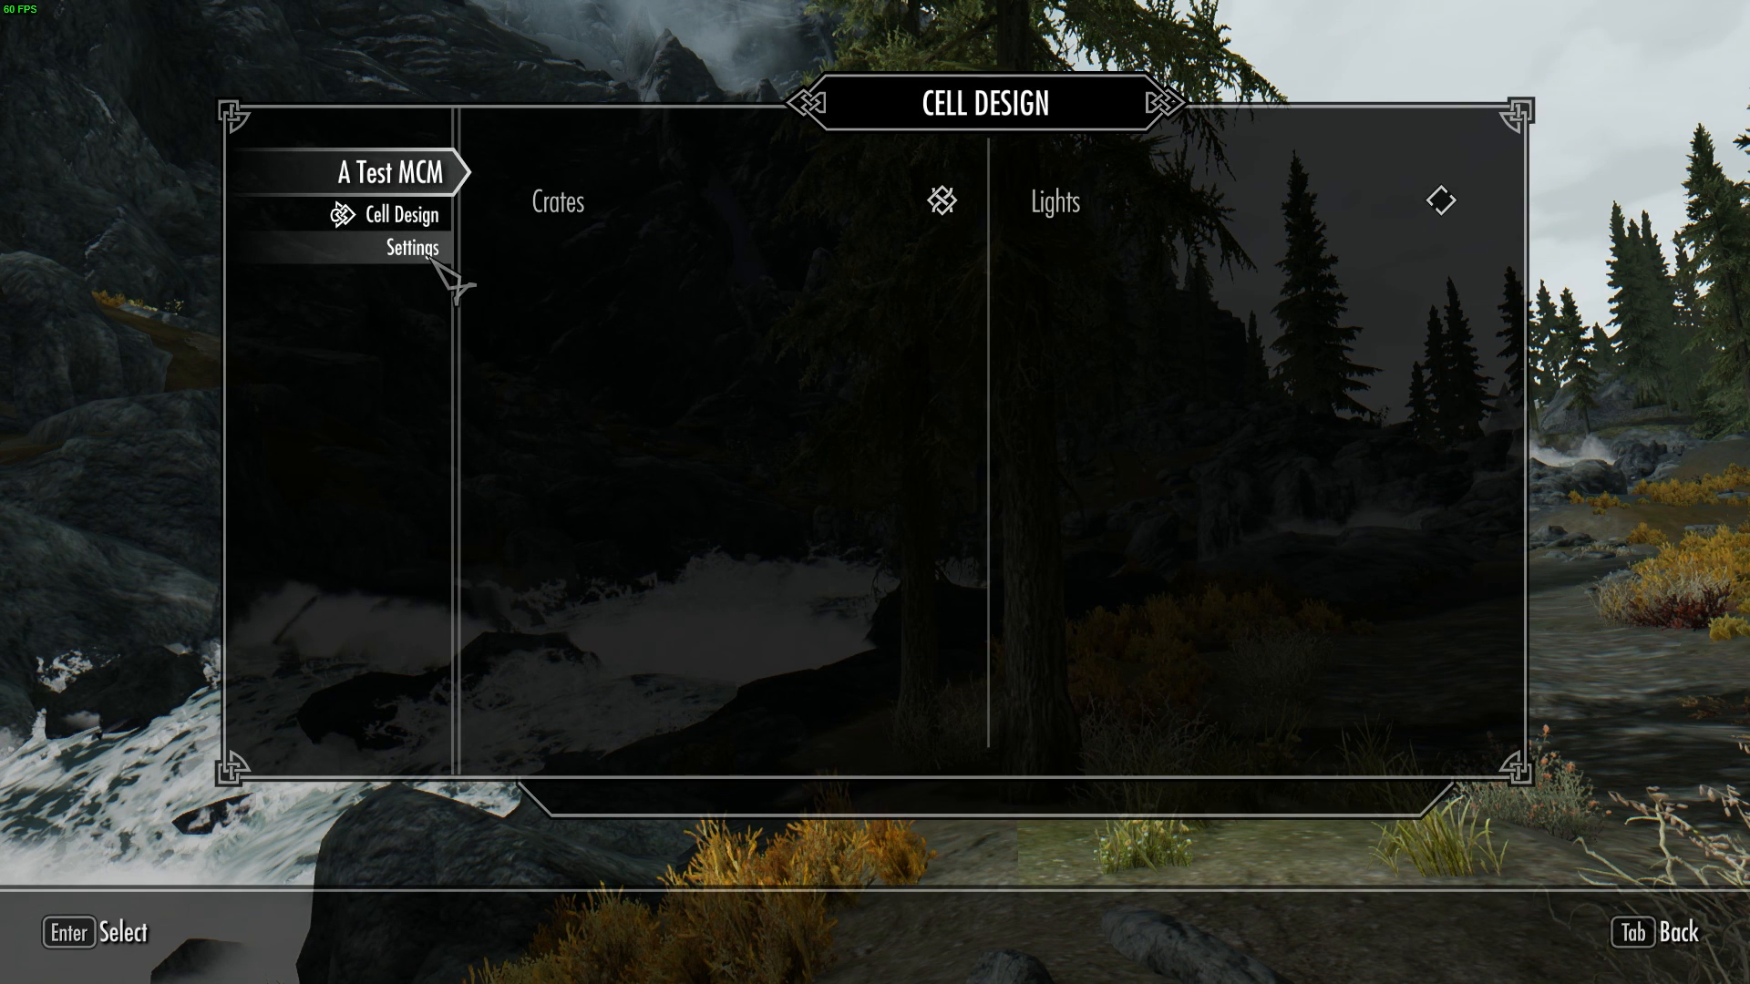
click(426, 247)
click(430, 221)
click(432, 177)
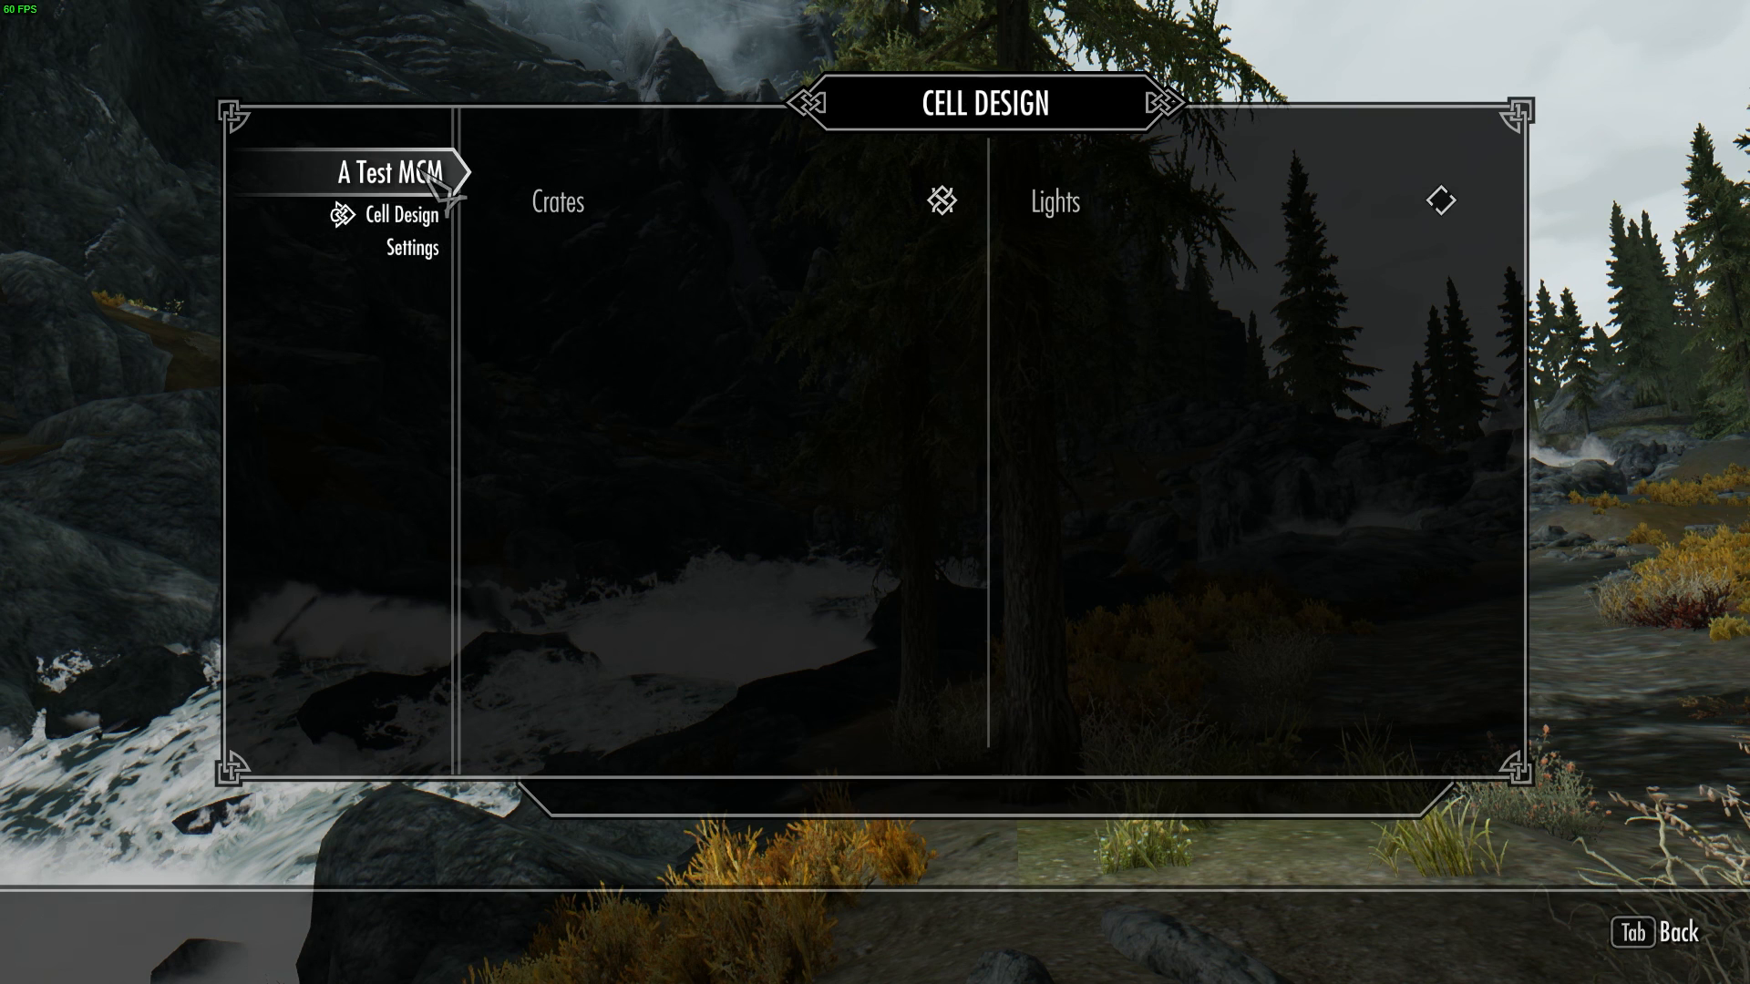